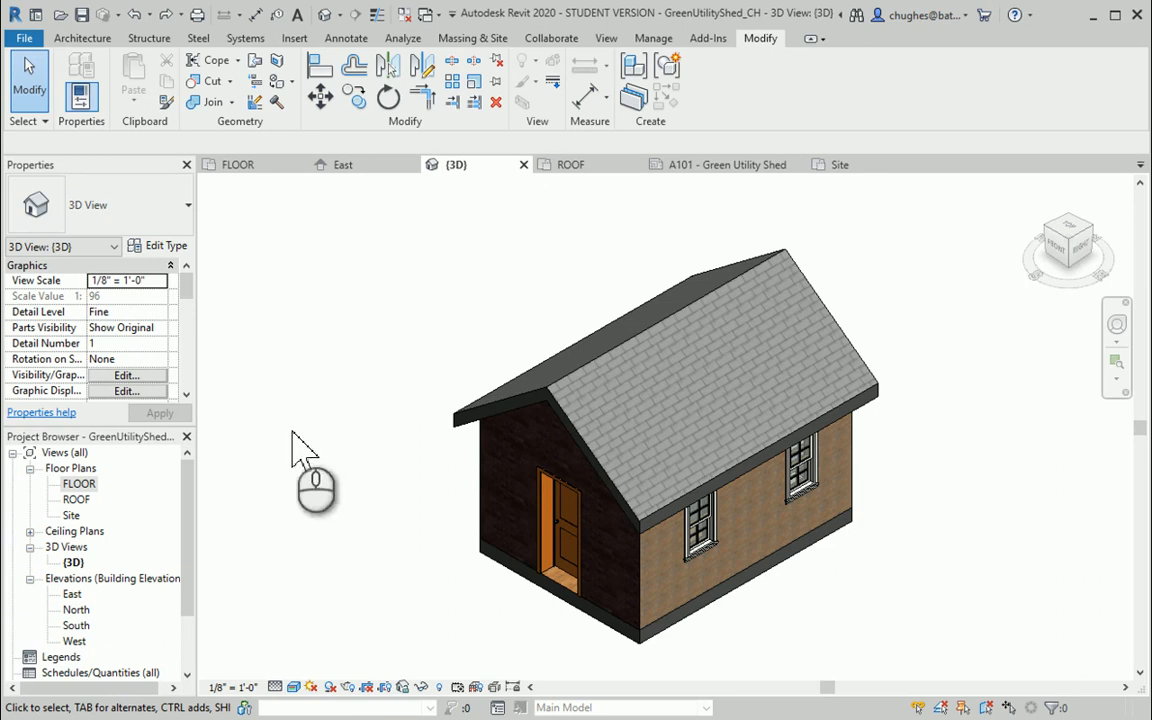
In the Site floor plan, create a four-point toposurface around the shed at absolute elevation 0' 0", covering about 6,989 SF
double_click(72, 515)
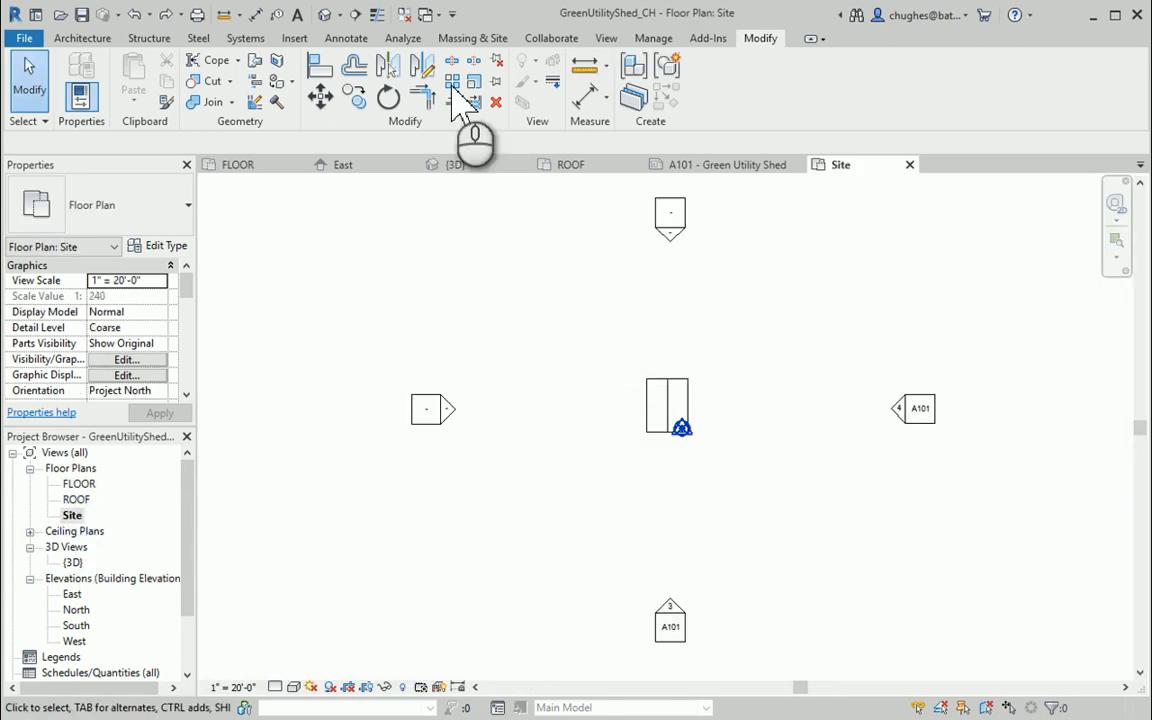
click(470, 39)
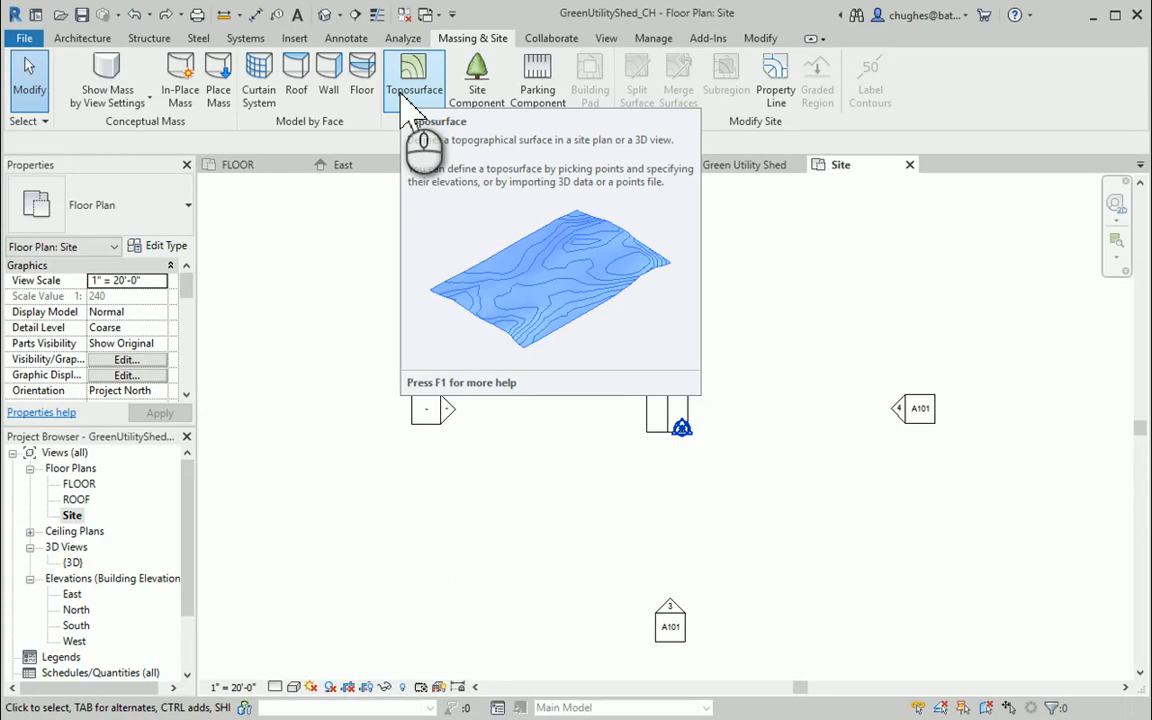
click(408, 100)
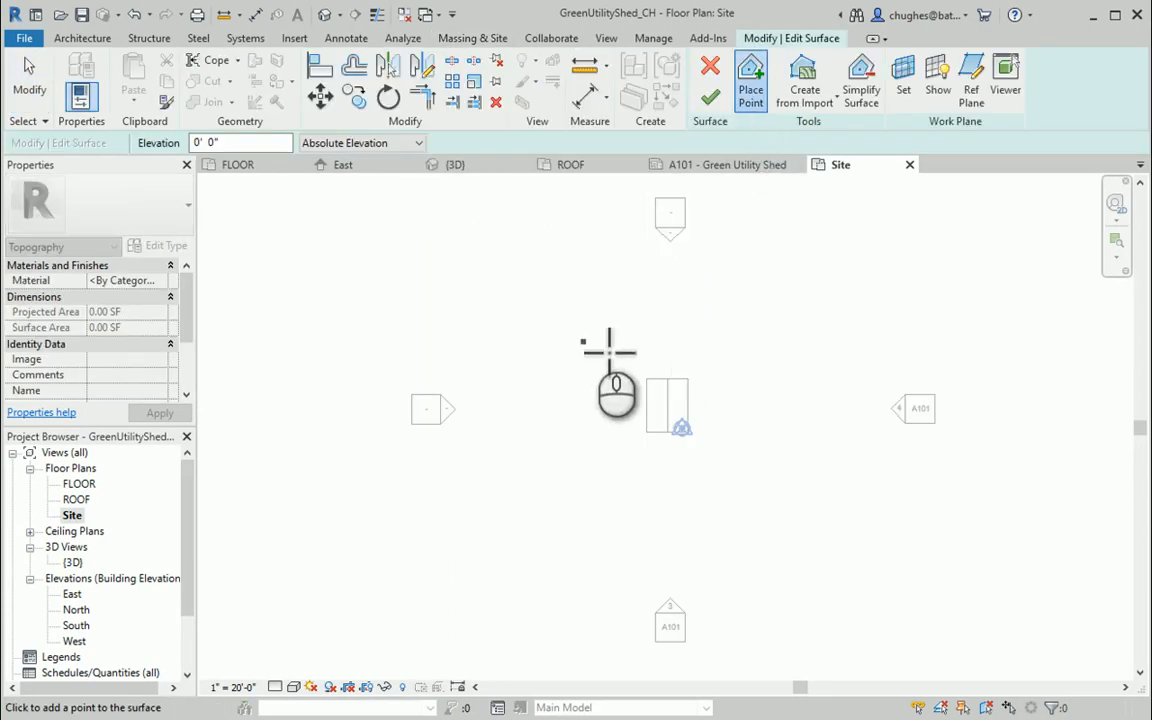
click(544, 302)
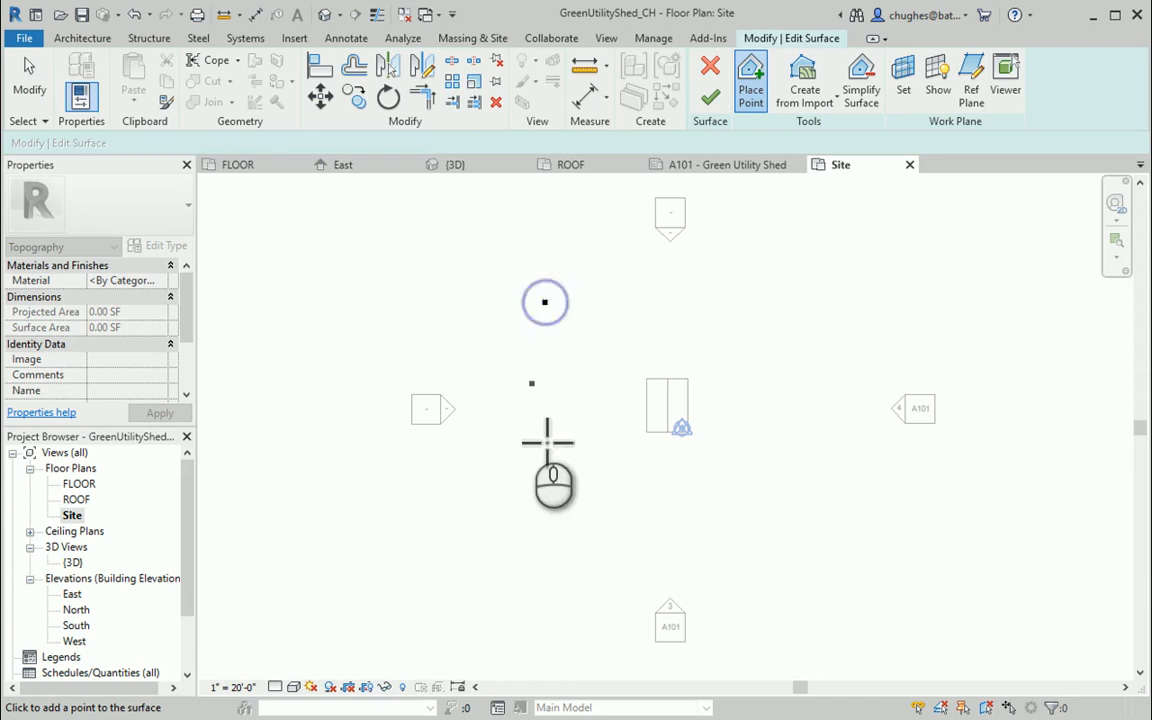
click(795, 549)
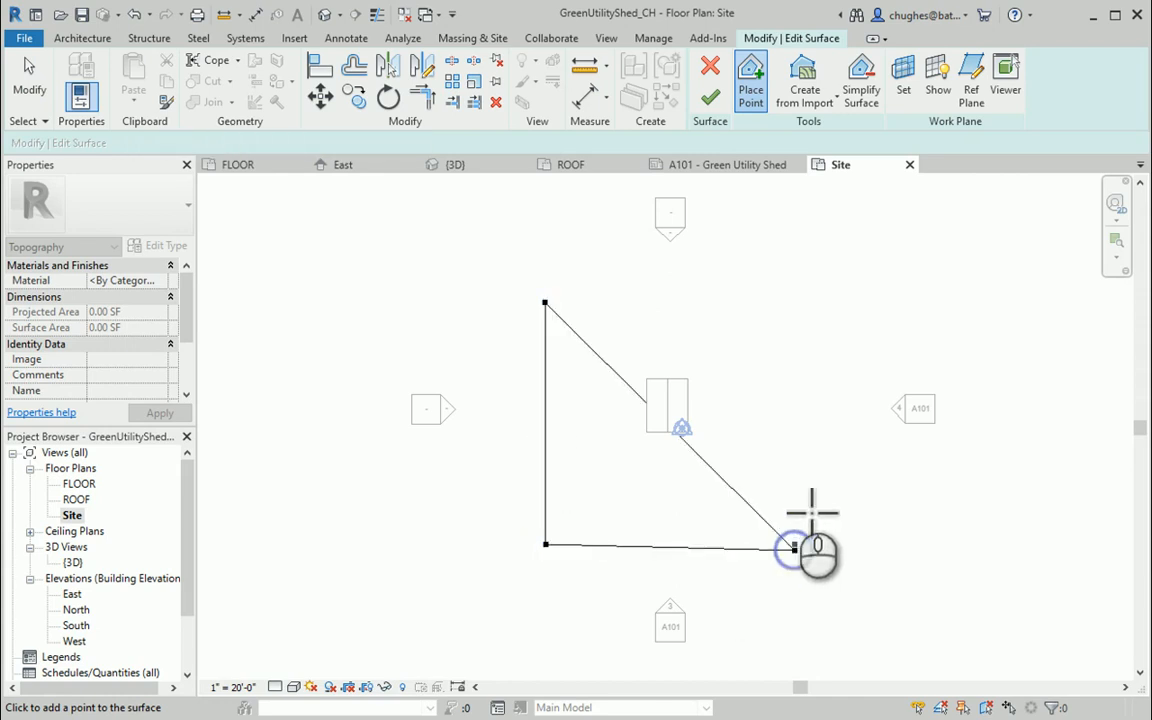
click(784, 294)
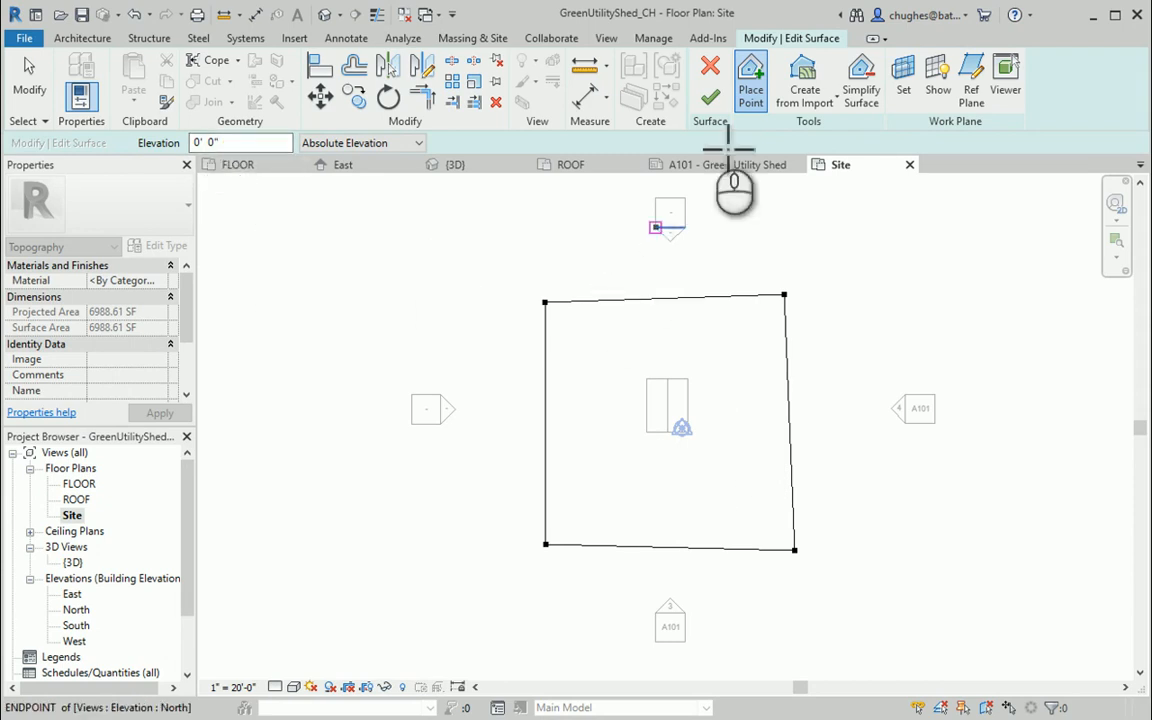
click(712, 99)
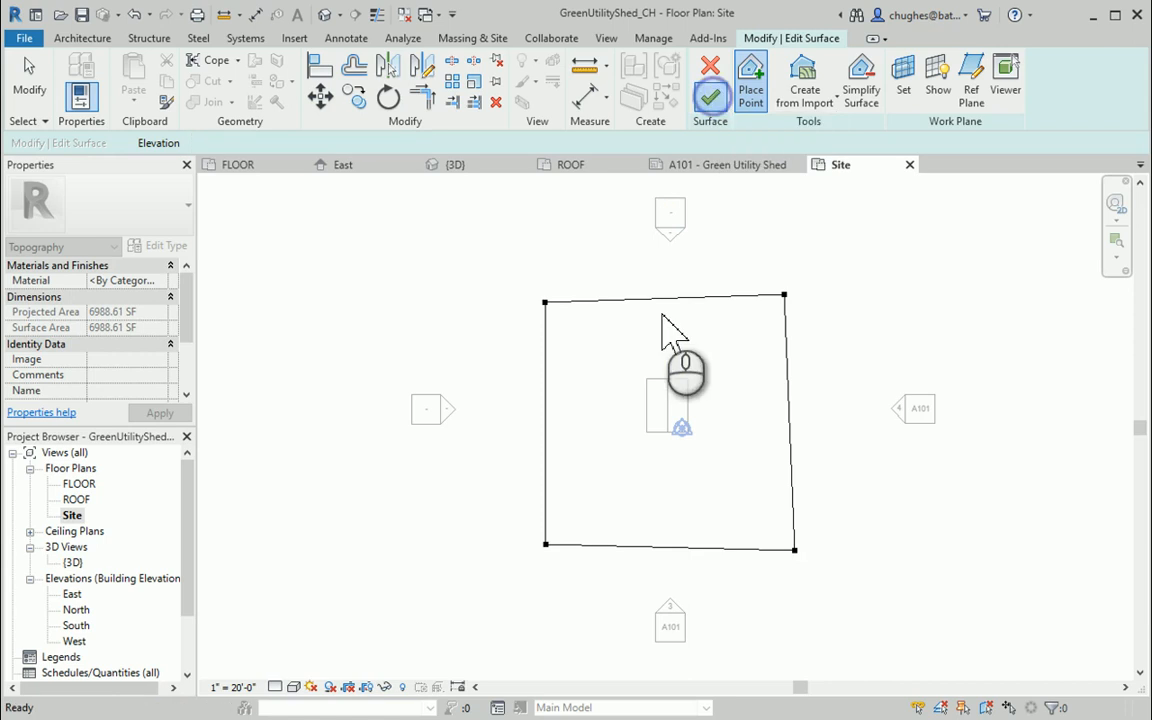
Open the default 3D view and examine how the ground surface meets the shed's door, floor and foundation, including at ground level
click(326, 15)
scroll(440, 530, down, 3)
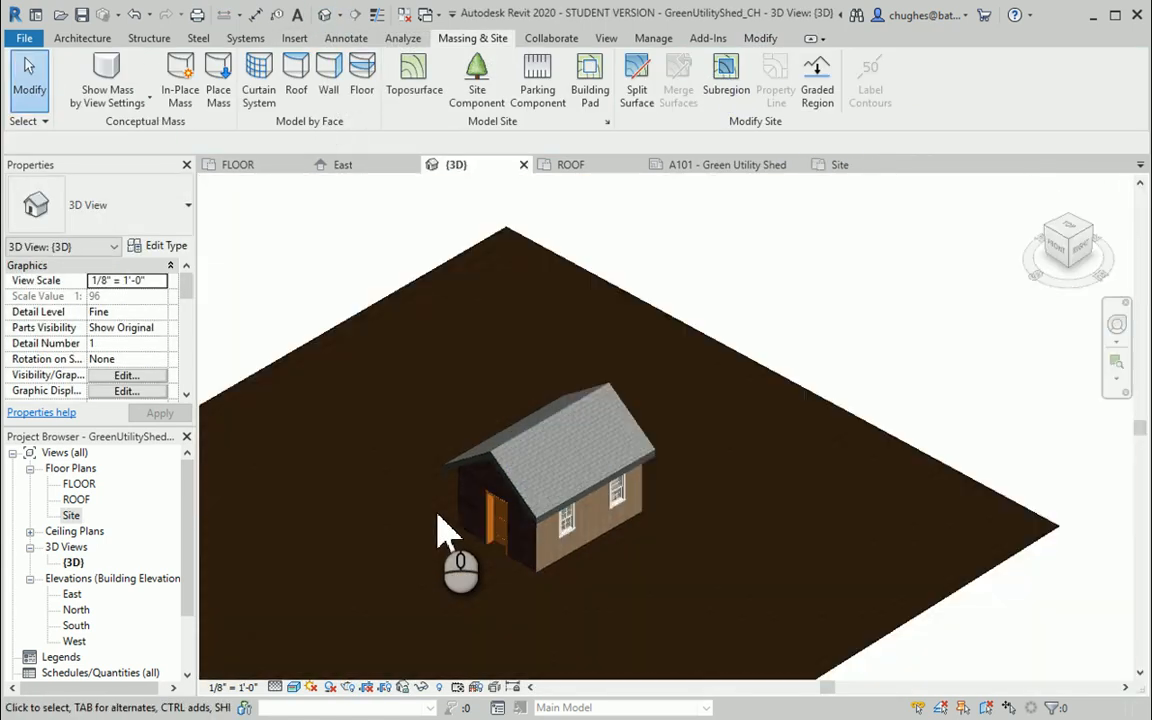
scroll(440, 530, up, 5)
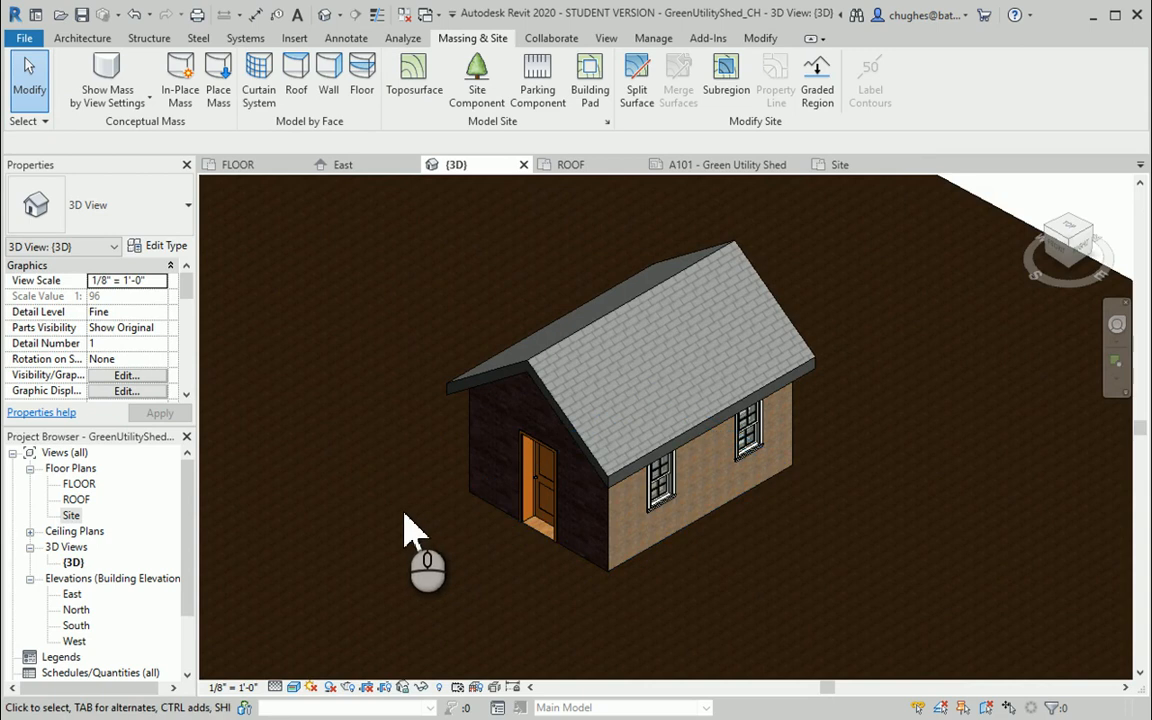
middle_drag(405, 517, 499, 455)
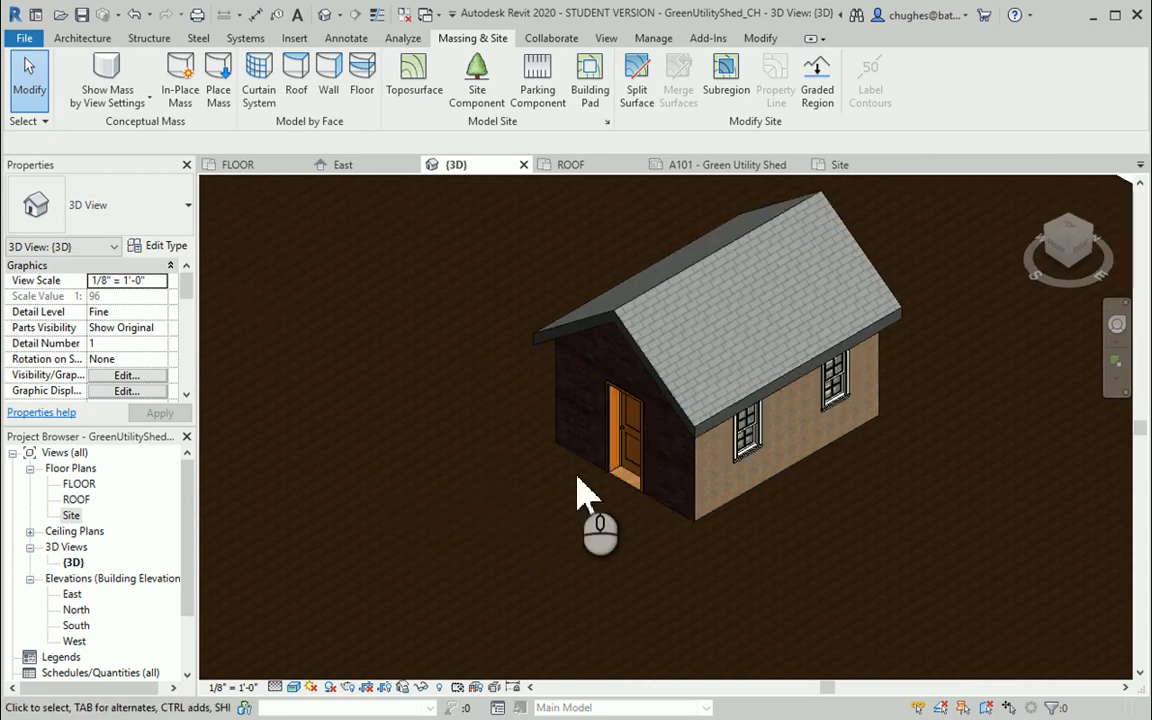
scroll(658, 505, up, 6)
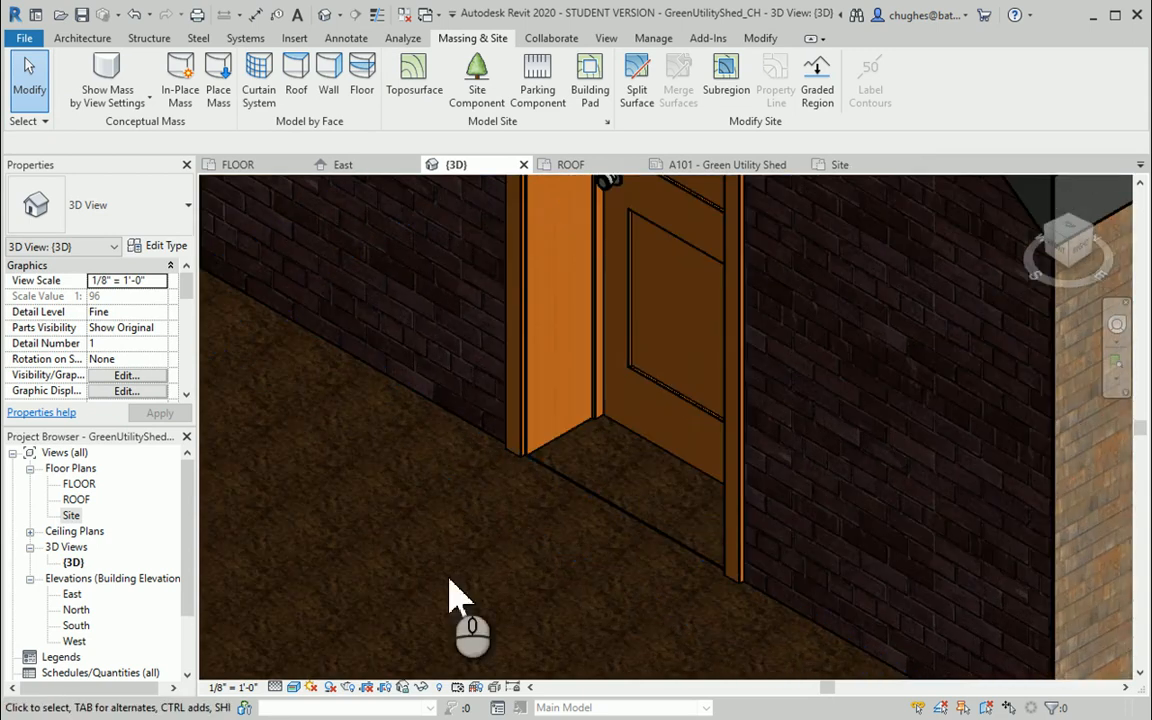
scroll(570, 553, down, 7)
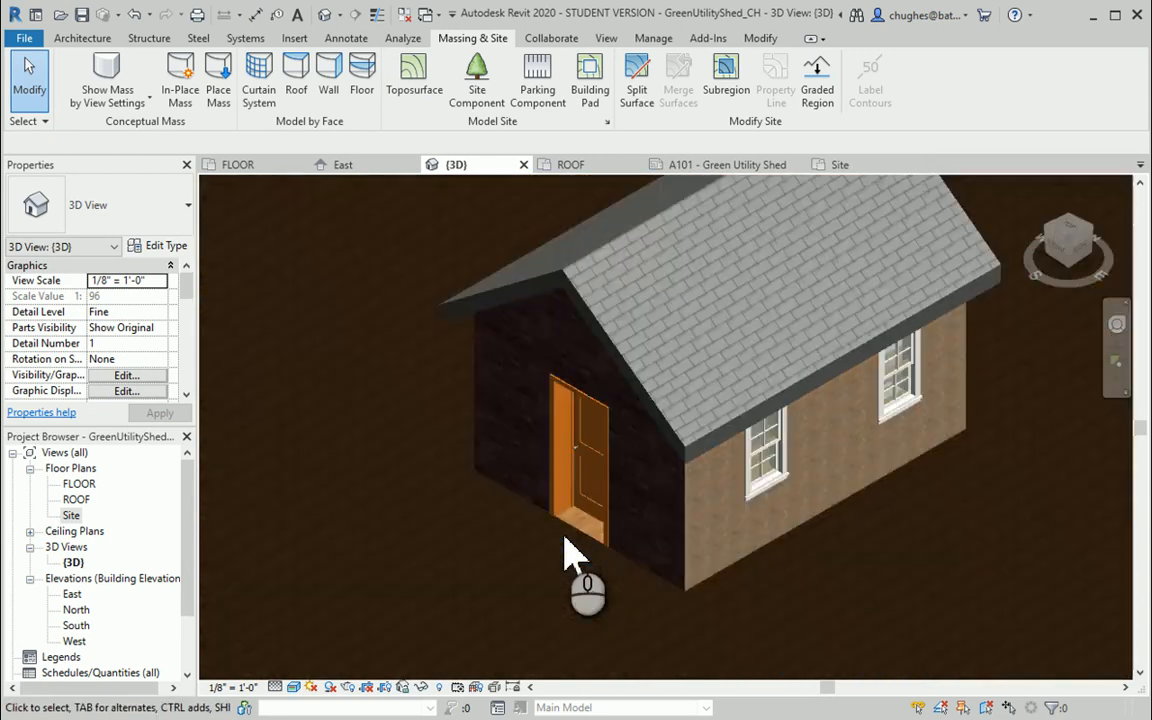
scroll(570, 553, down, 3)
middle_drag(571, 548, 609, 489)
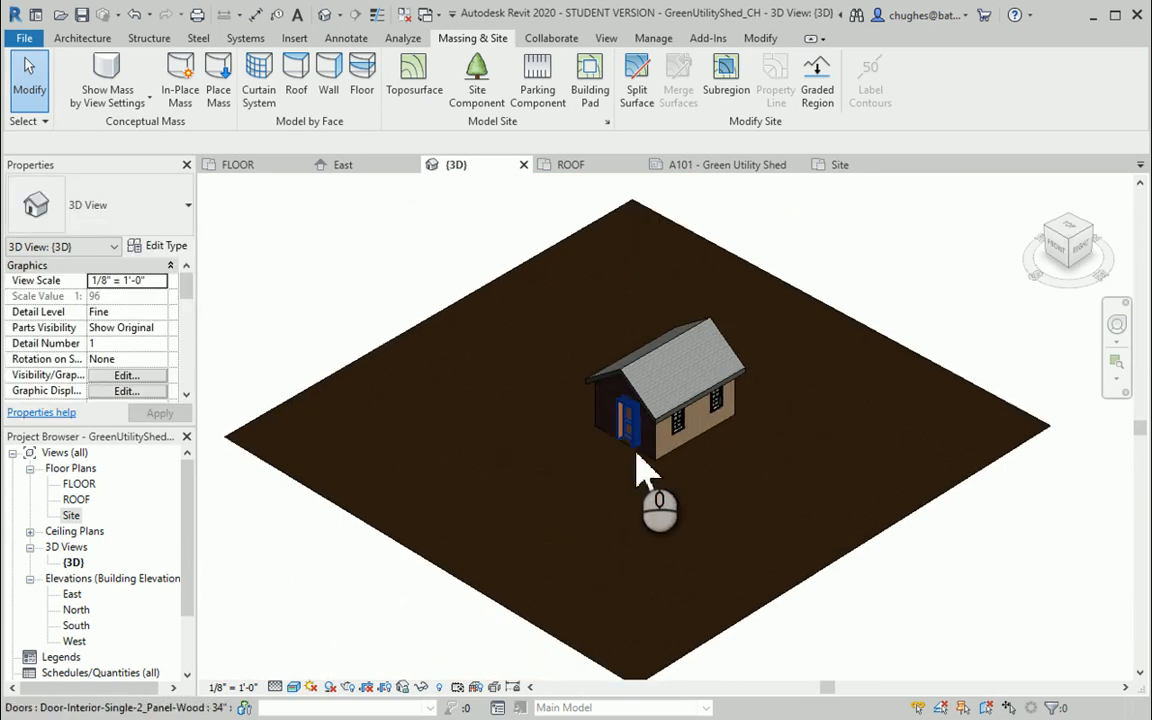
click(1070, 258)
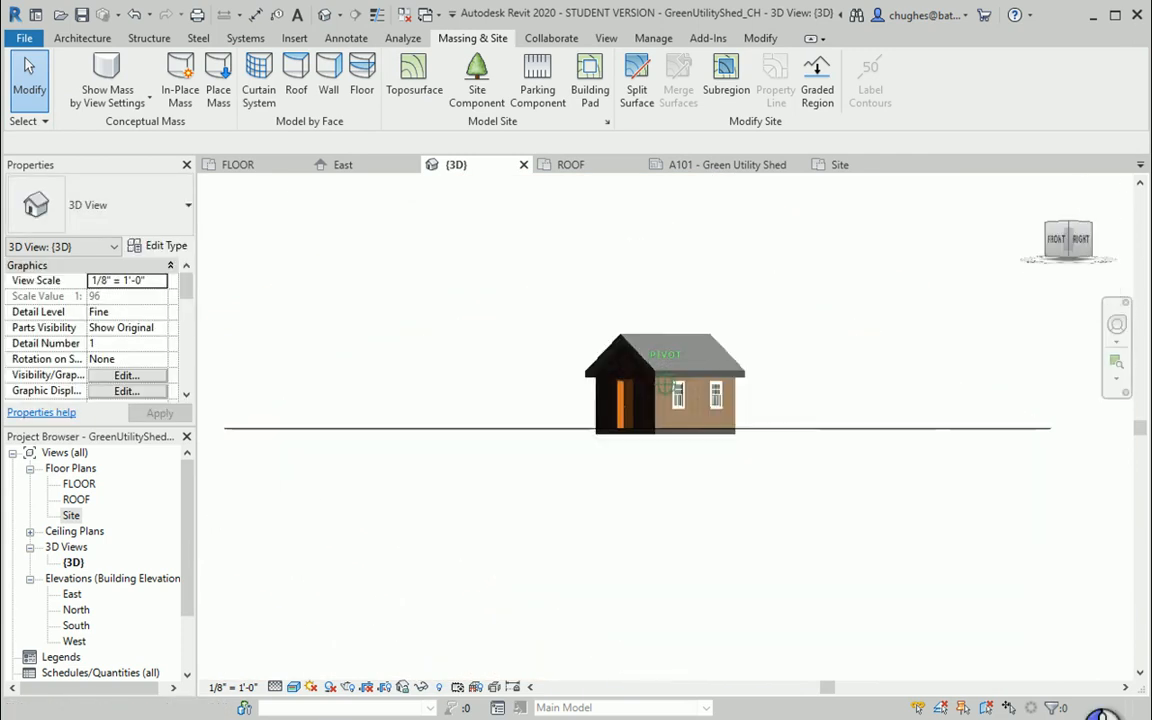
drag(1078, 708, 1054, 200)
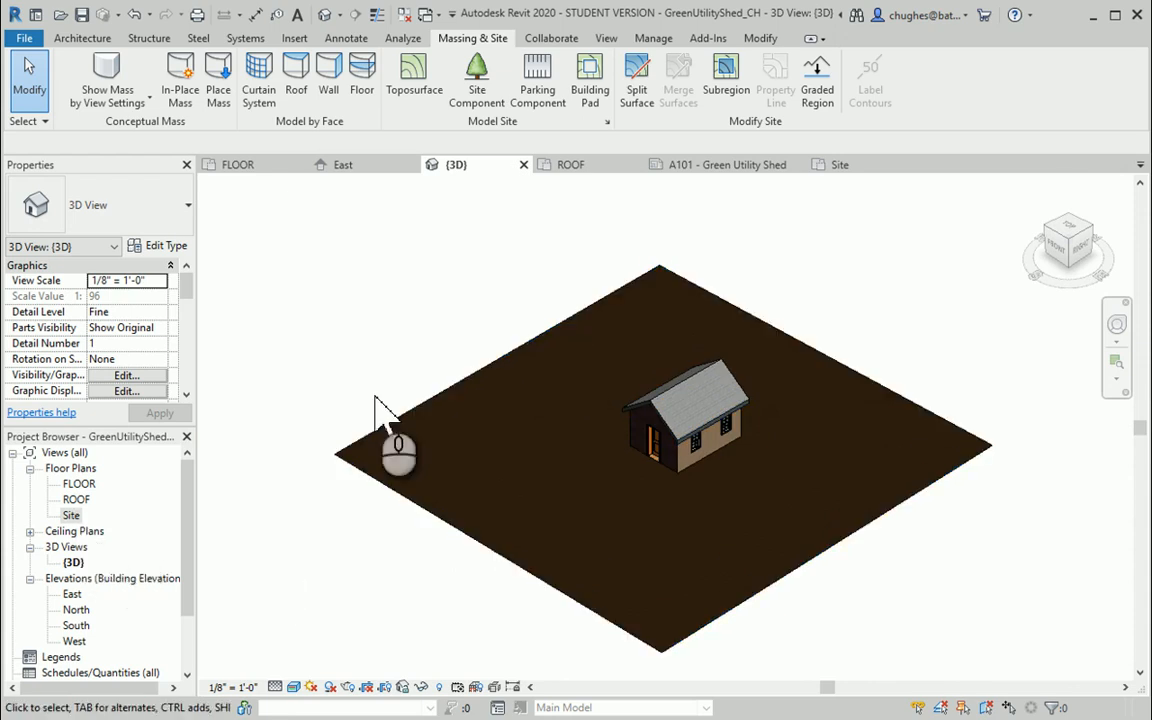
Open the toposurface for editing and try to set the elevation of all four corner points to 0' -10 3/4"
click(601, 310)
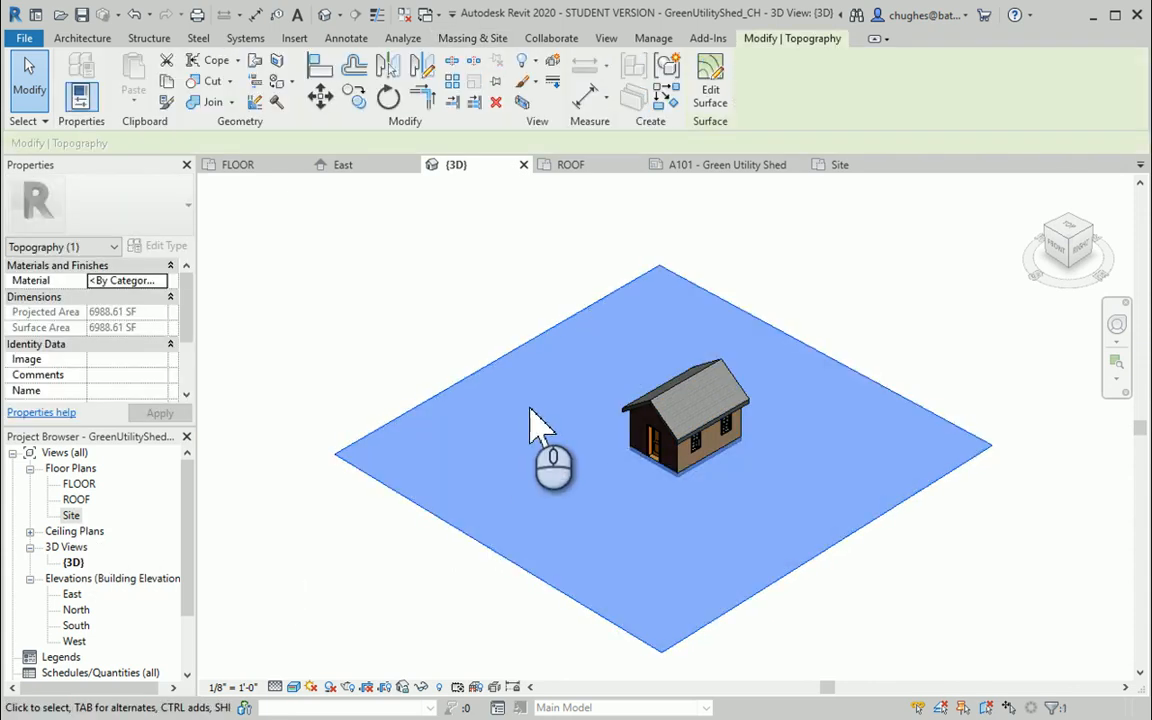
click(717, 95)
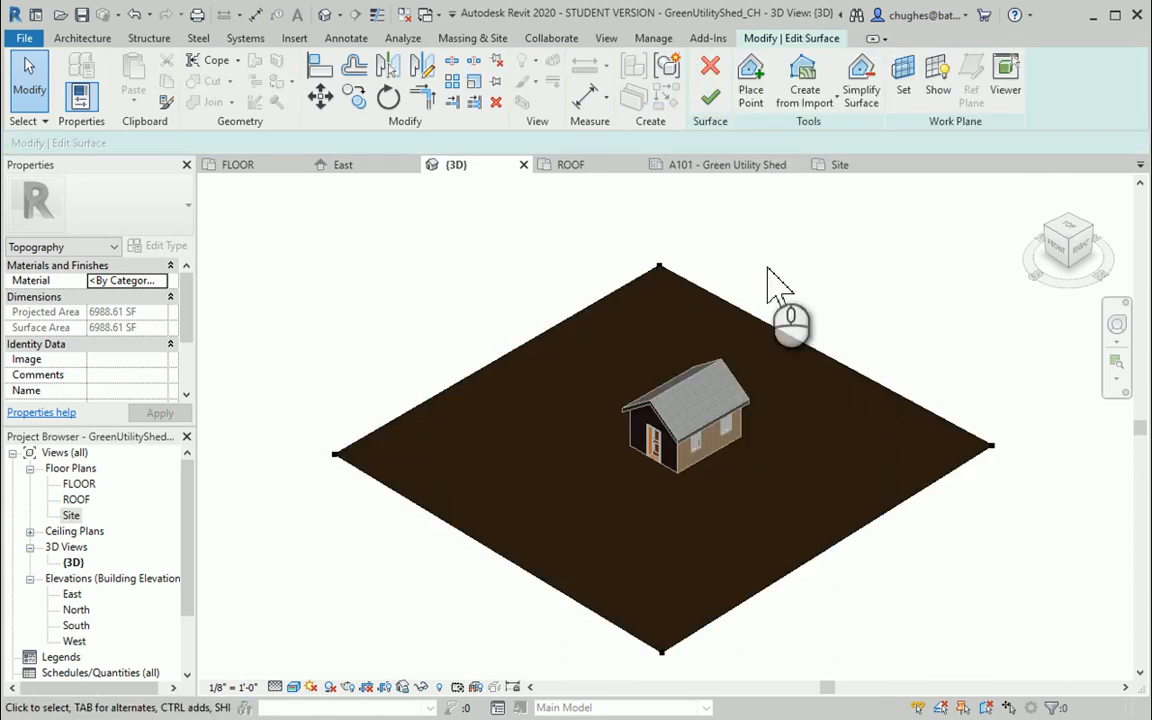
click(660, 266)
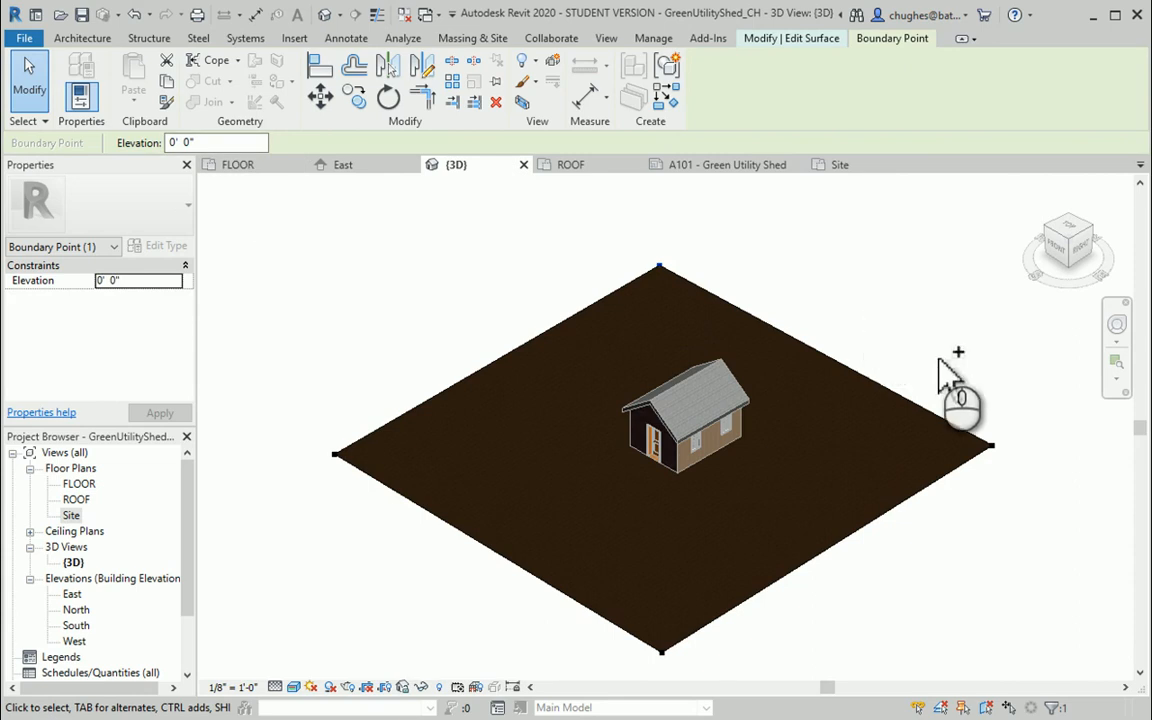
click(990, 446)
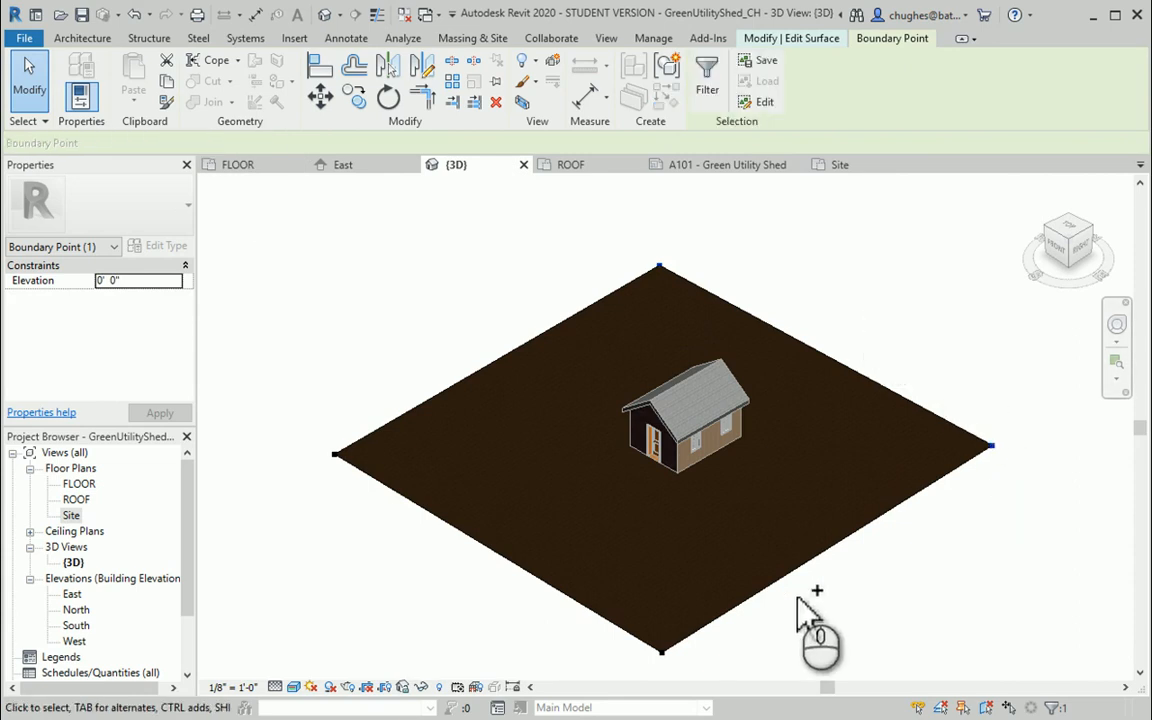
ctrl+click(662, 659)
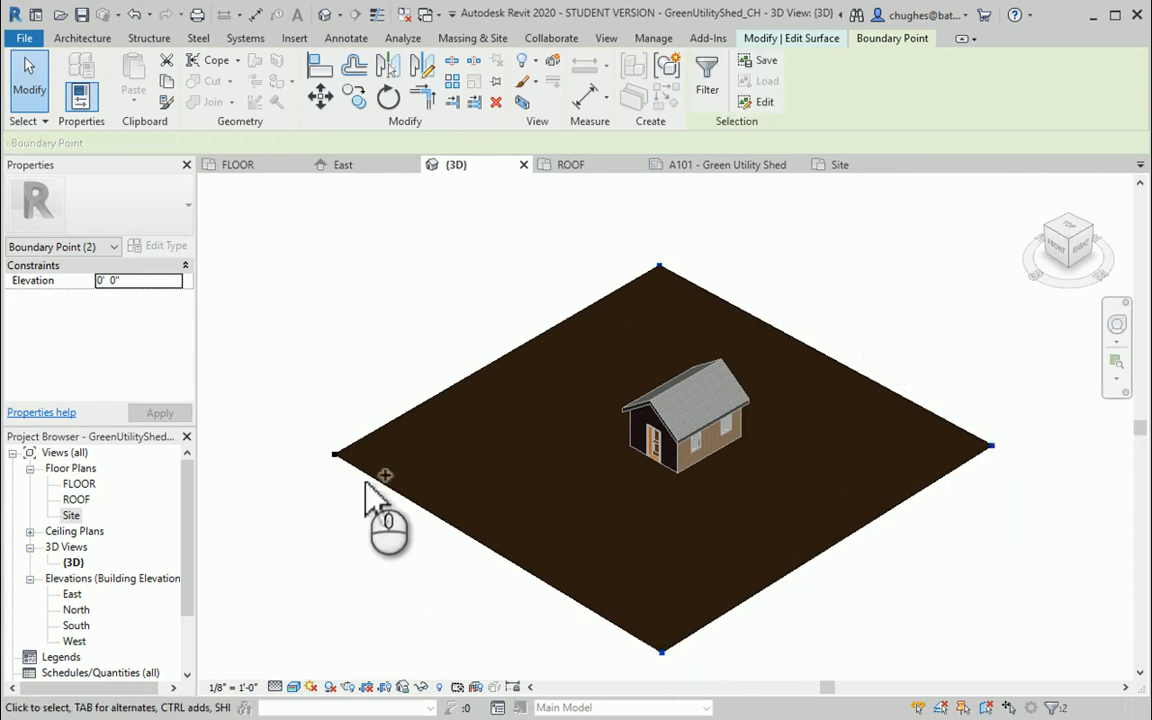
ctrl+click(335, 455)
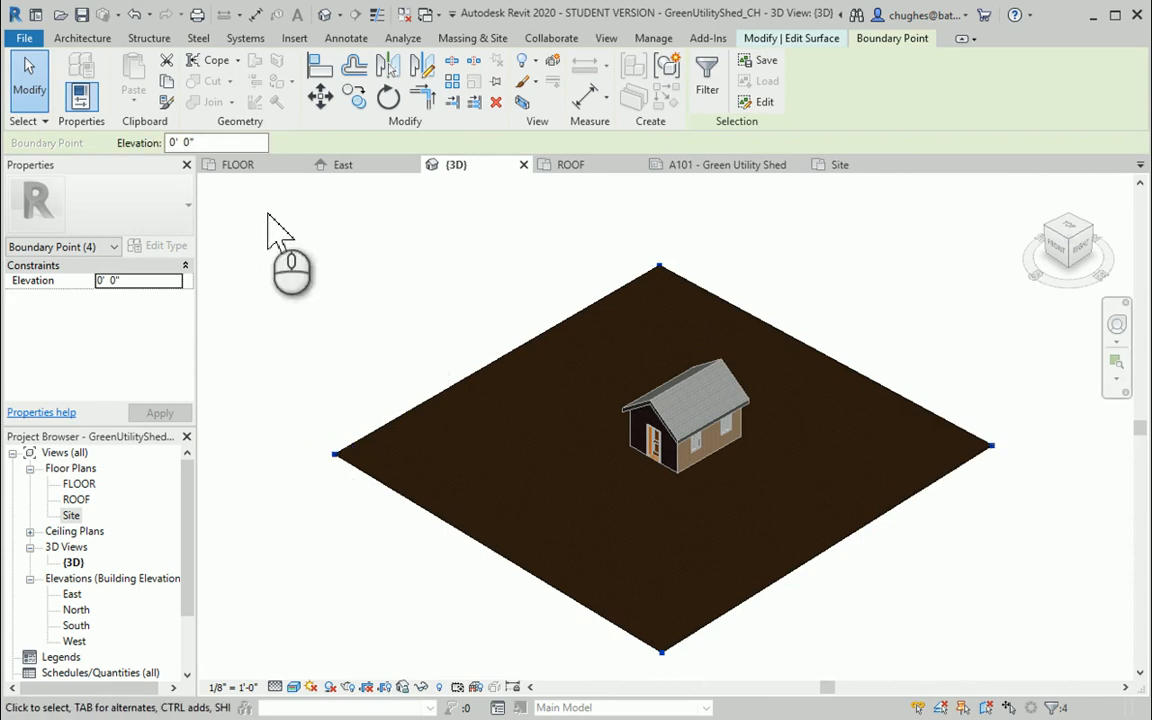
click(222, 143)
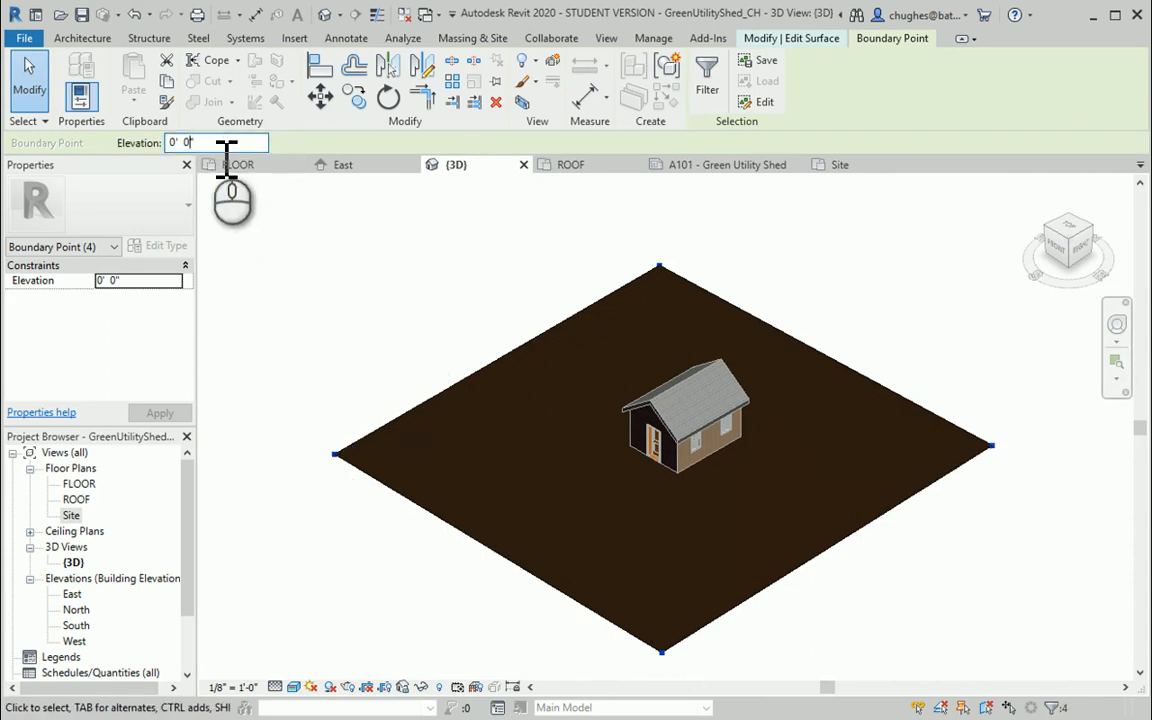
text(-10 3/4)
key(Return)
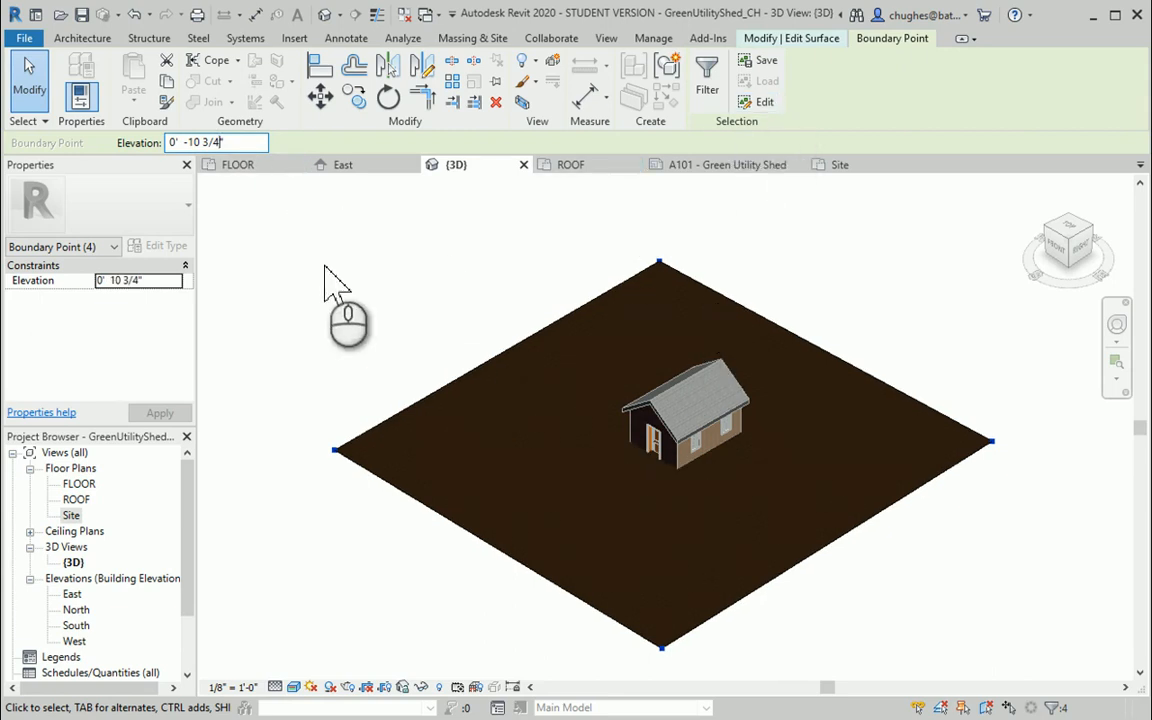
click(300, 235)
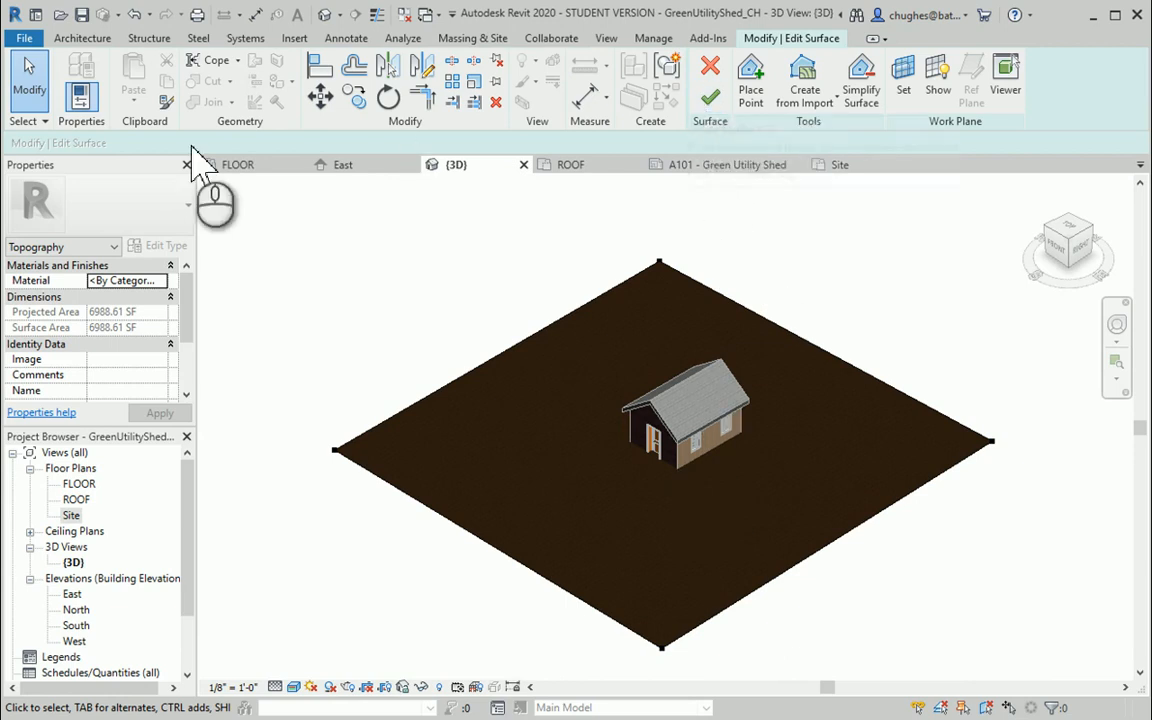
Set the elevation of all four toposurface corner points to -0' 10 3/4" and finish editing the surface
click(336, 451)
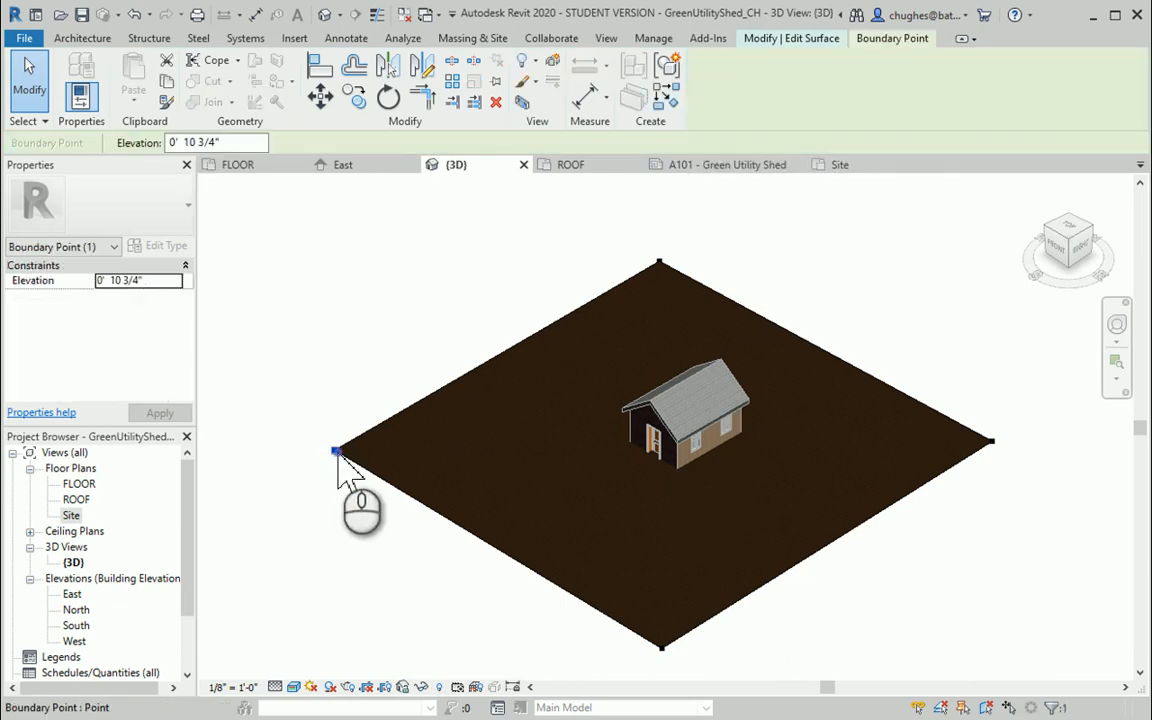
ctrl+click(660, 262)
ctrl+click(994, 442)
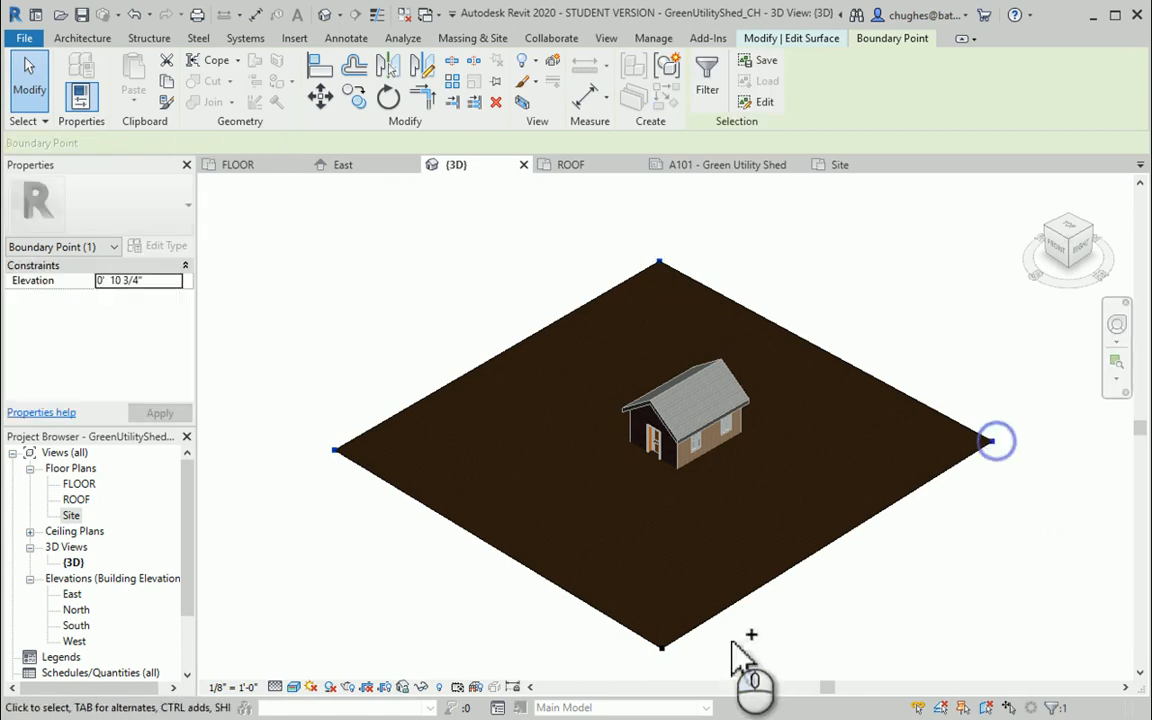
ctrl+click(662, 648)
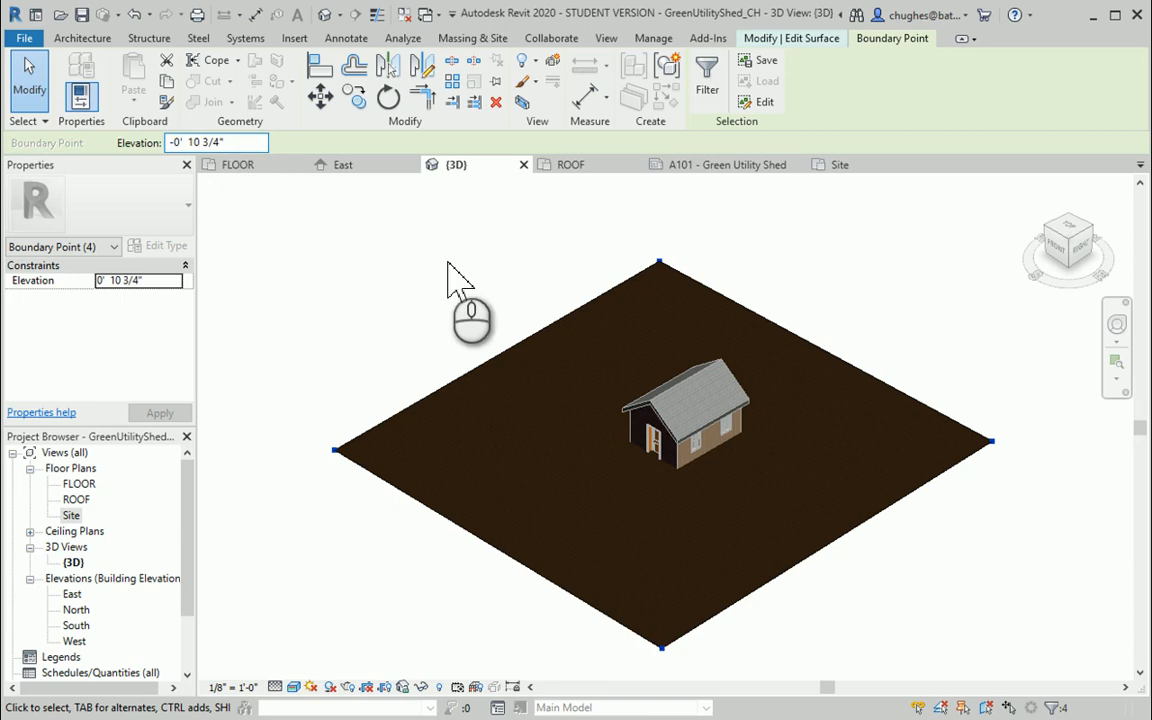
key(Return)
scroll(685, 492, up, 5)
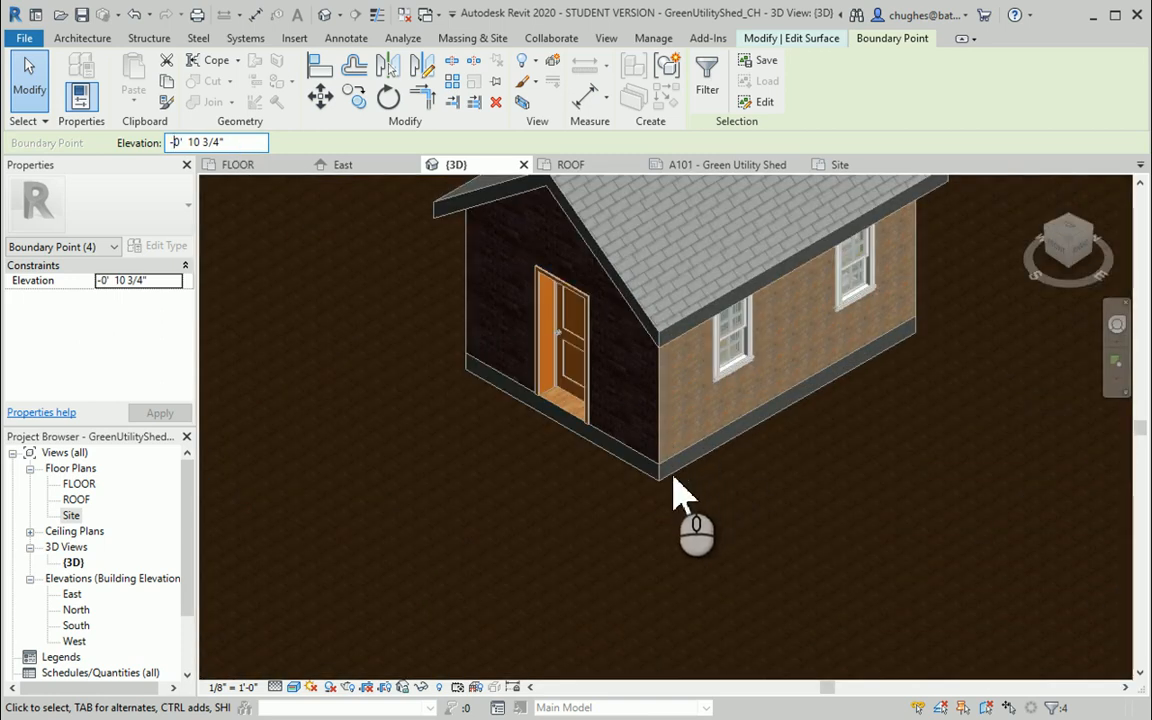
scroll(676, 533, down, 5)
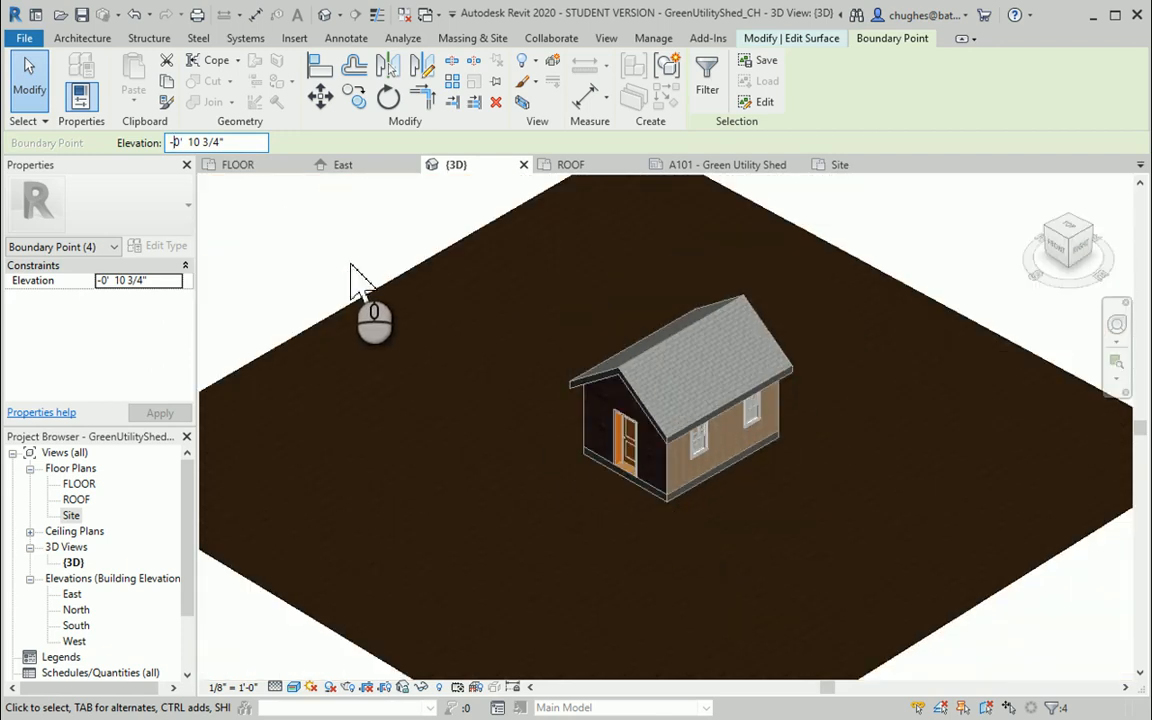
click(304, 243)
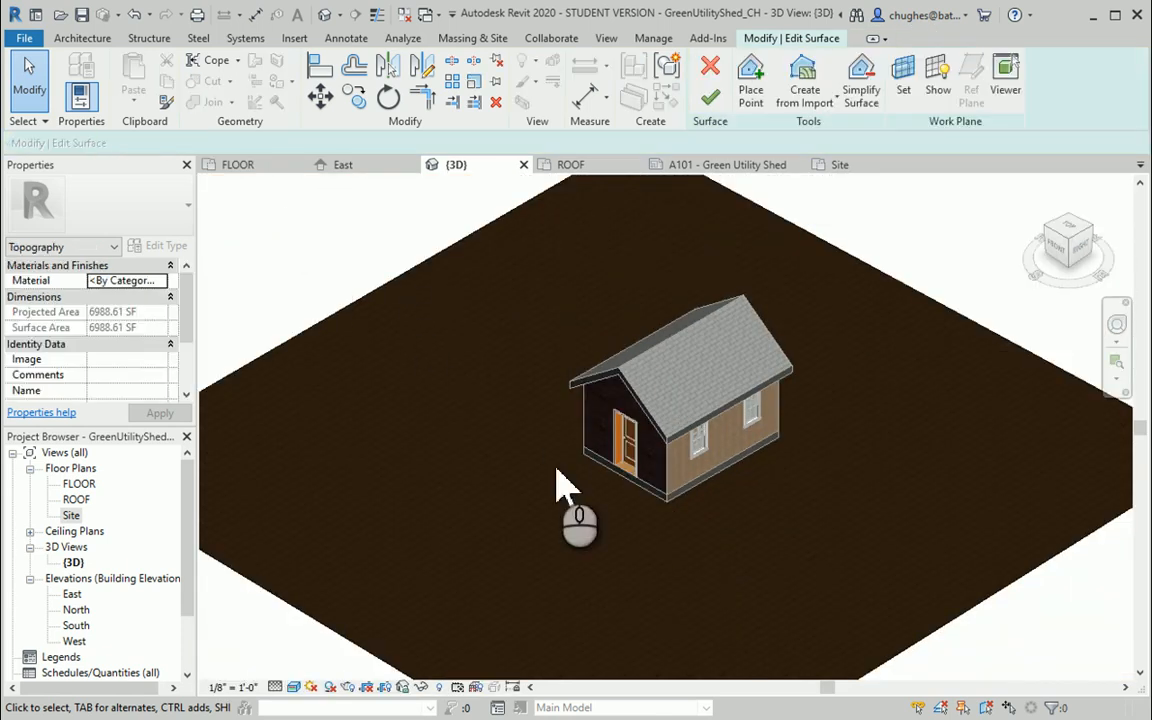
scroll(643, 437, down, 3)
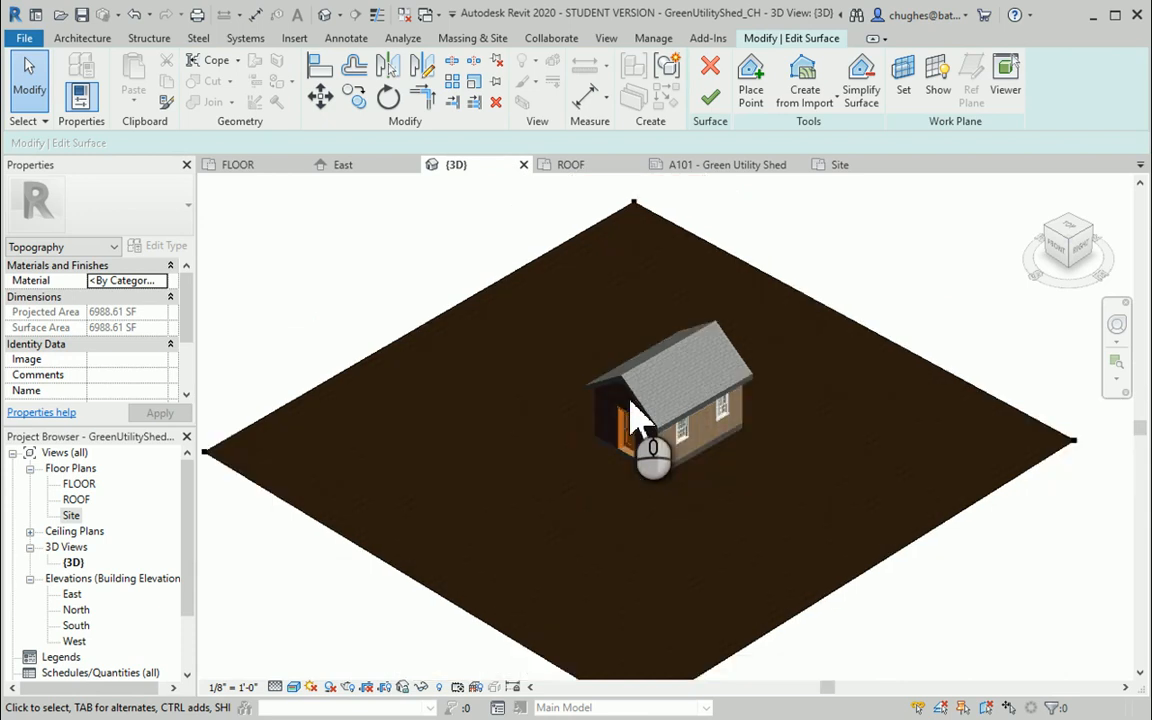
scroll(690, 465, up, 4)
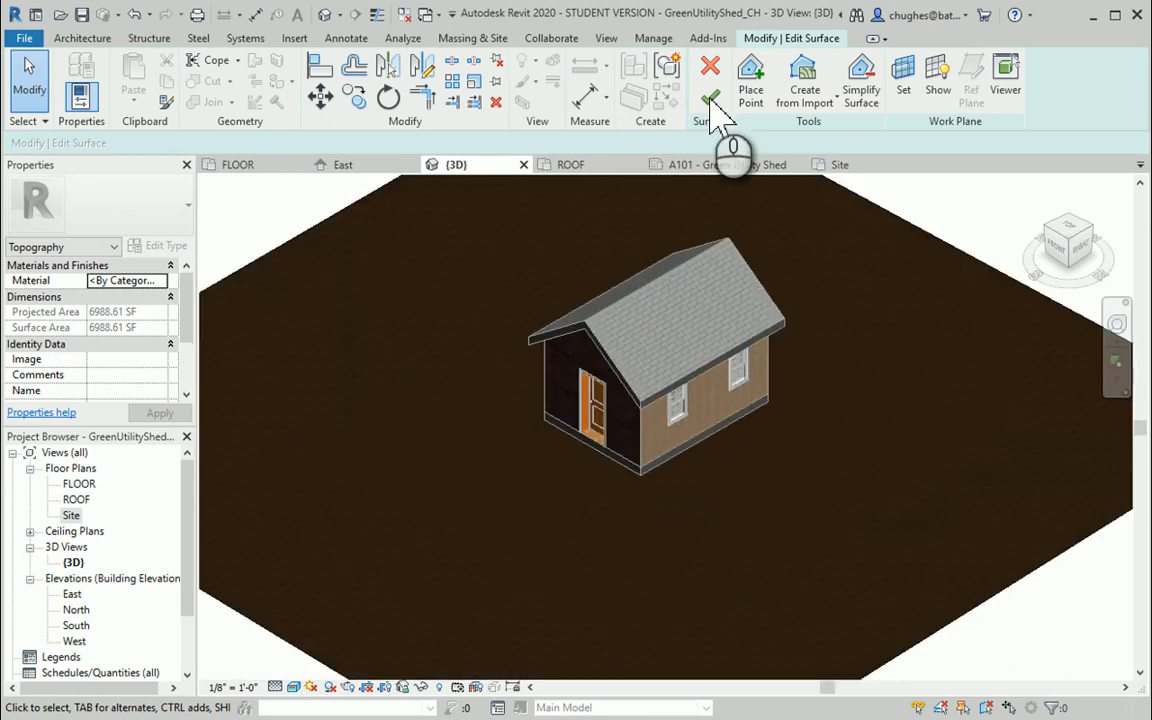
click(710, 100)
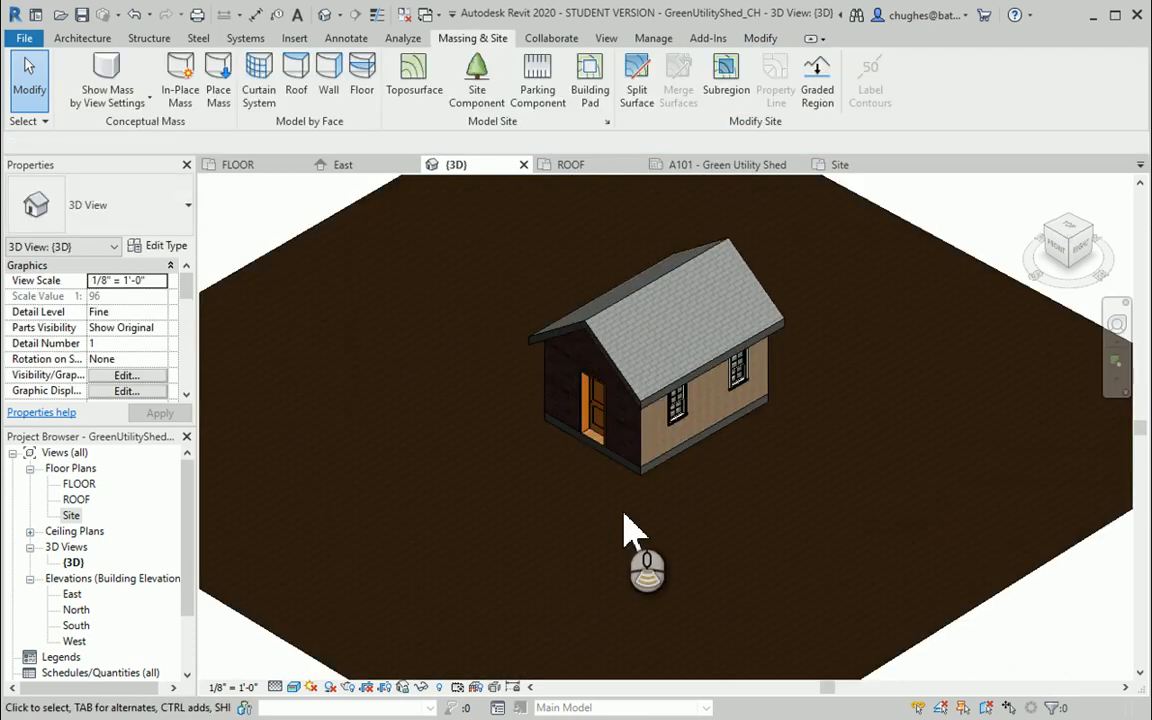
Check how the shed's foundation meets the ground in 3D and reopen the Site floor plan
scroll(630, 532, down, 4)
scroll(689, 514, up, 5)
middle_drag(816, 530, 789, 501)
scroll(787, 505, up, 2)
scroll(652, 516, down, 2)
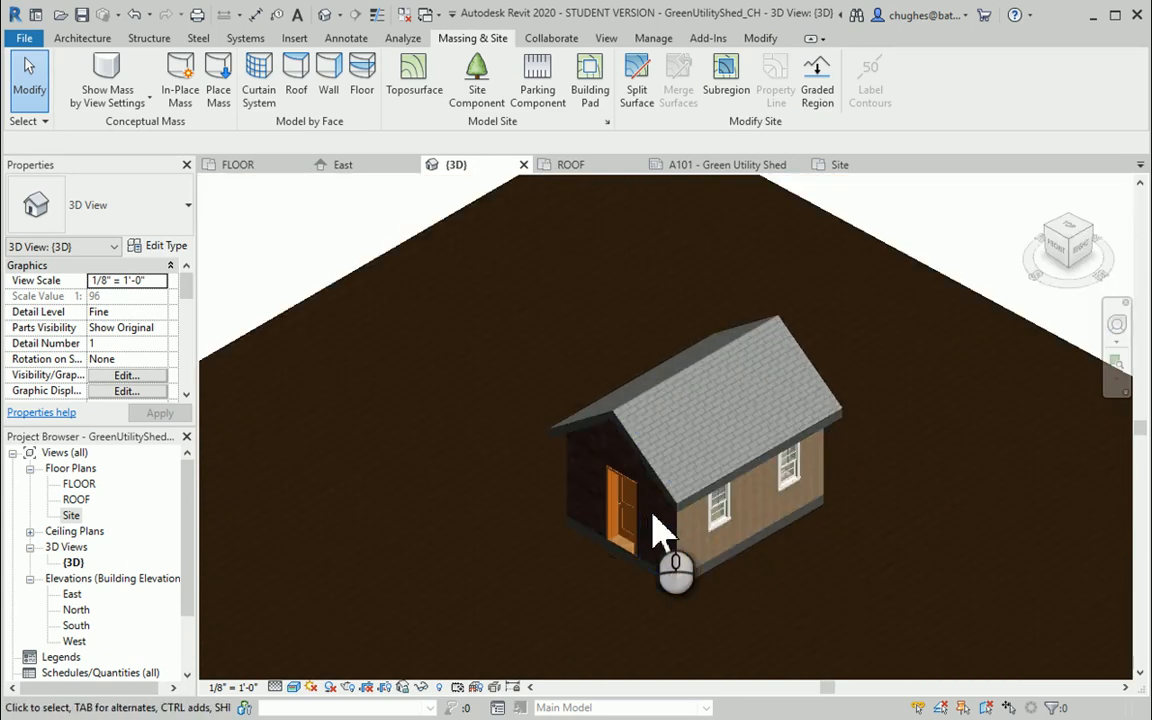
scroll(655, 533, down, 3)
double_click(71, 515)
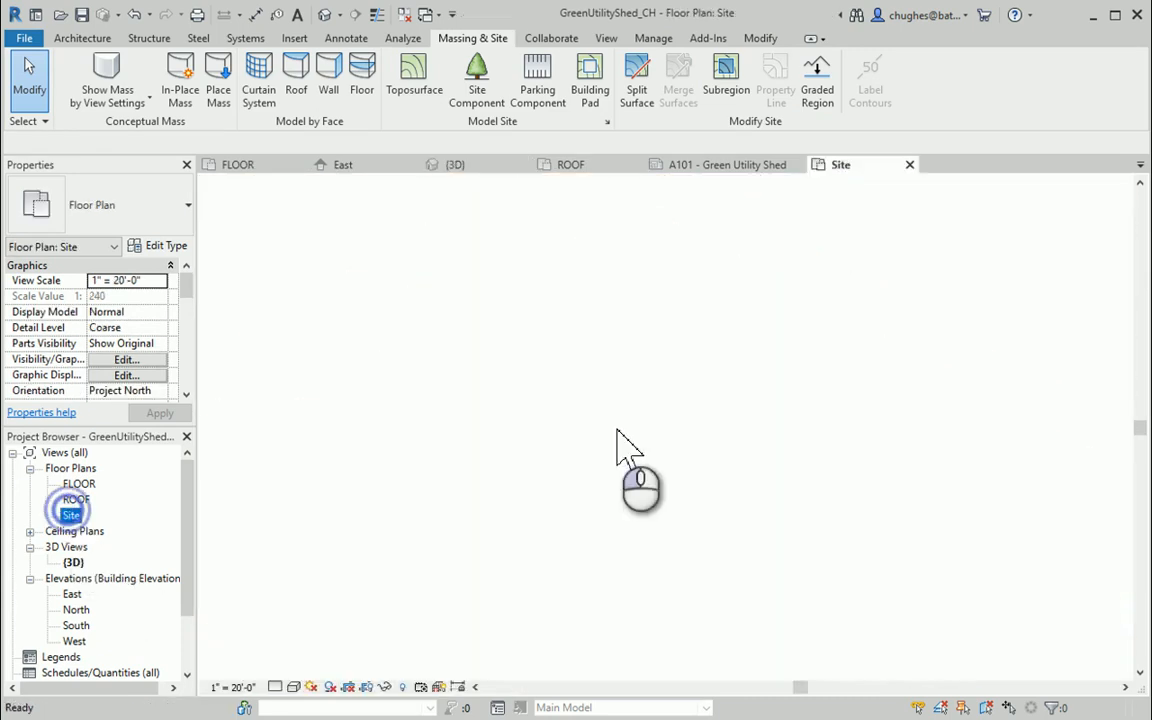
Enlarge the toposurface on the Site plan by moving its four corner points outward into a larger, roughly rectangular outline around the shed
click(740, 301)
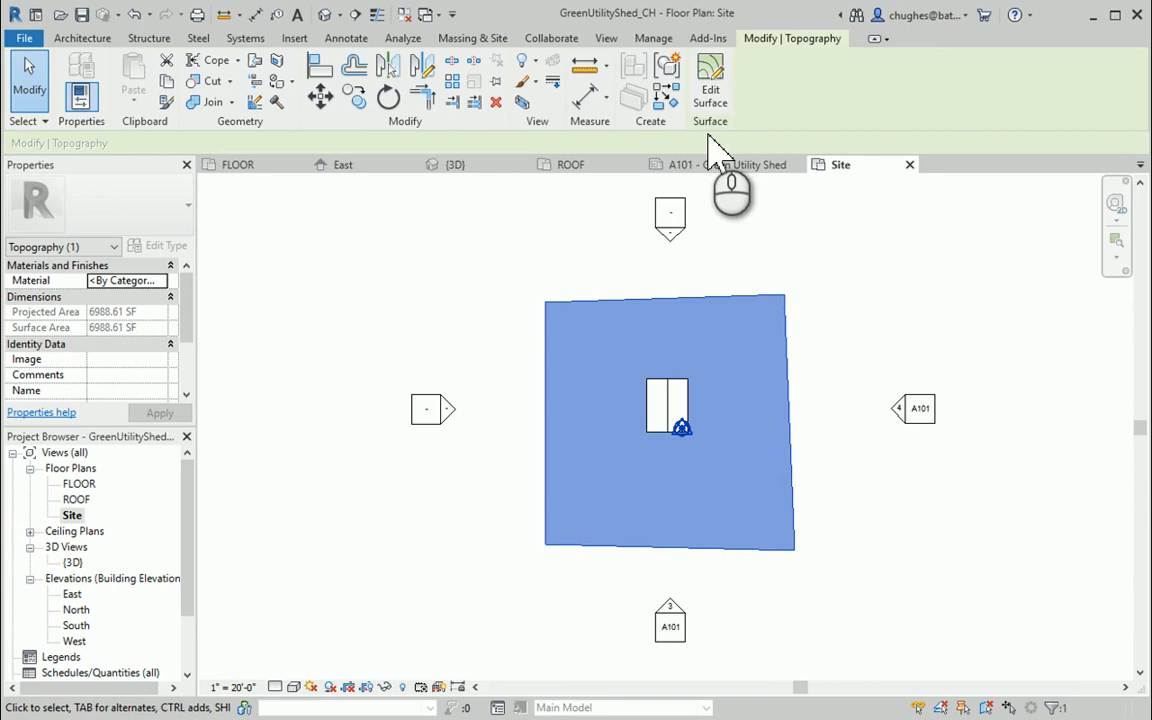
click(707, 95)
drag(787, 294, 827, 258)
drag(794, 549, 886, 571)
click(828, 258)
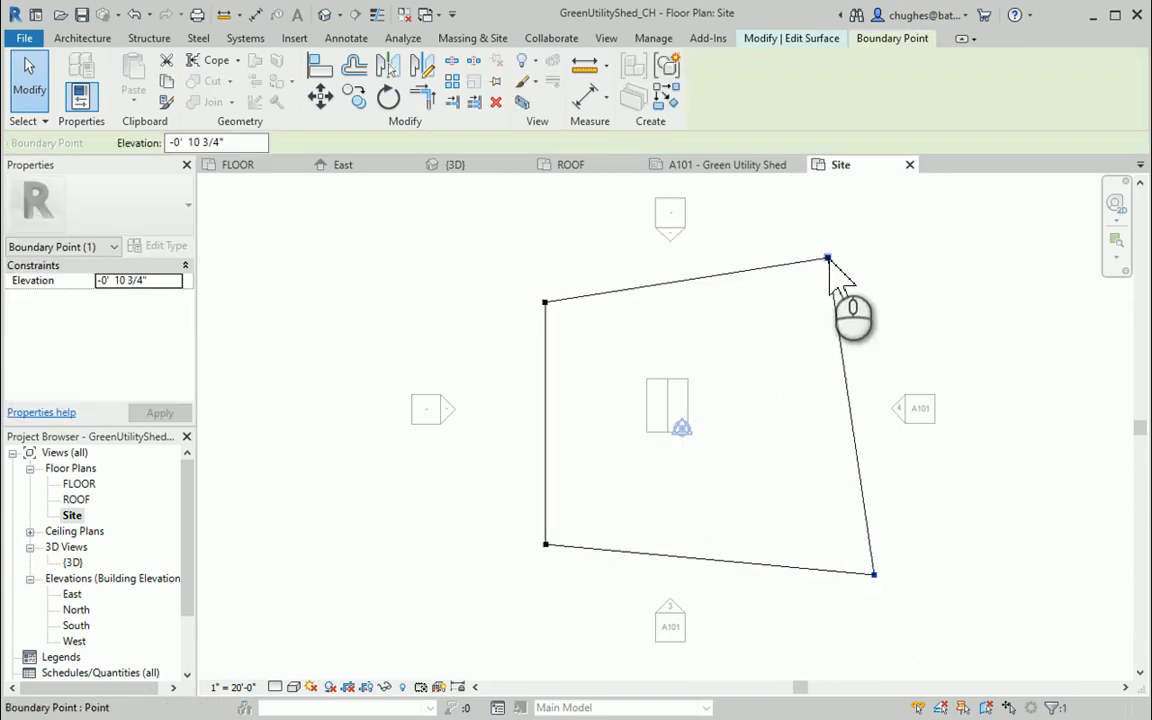
drag(828, 258, 878, 260)
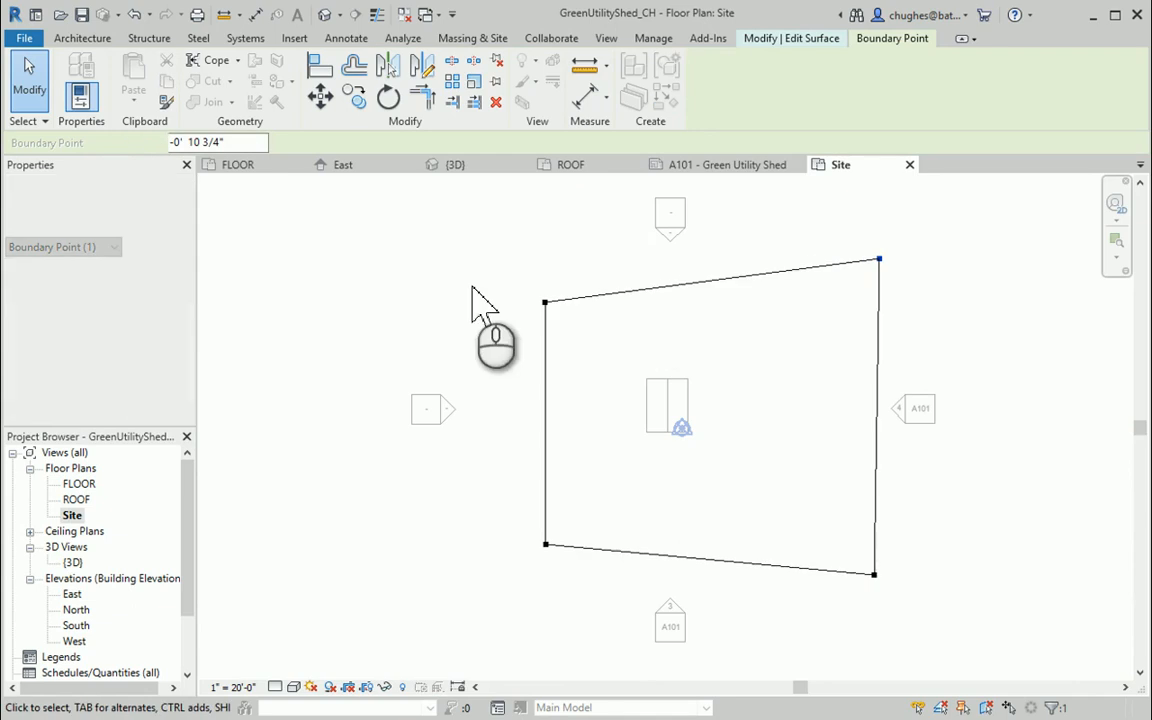
click(546, 296)
drag(546, 296, 532, 262)
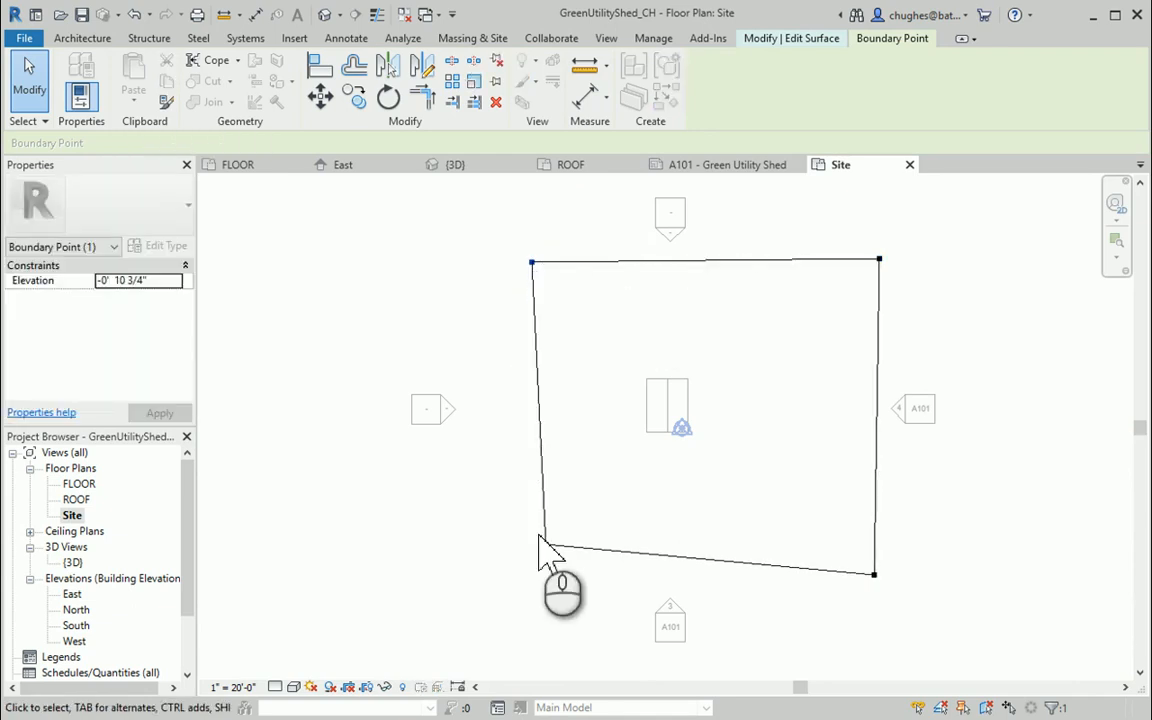
drag(545, 545, 532, 570)
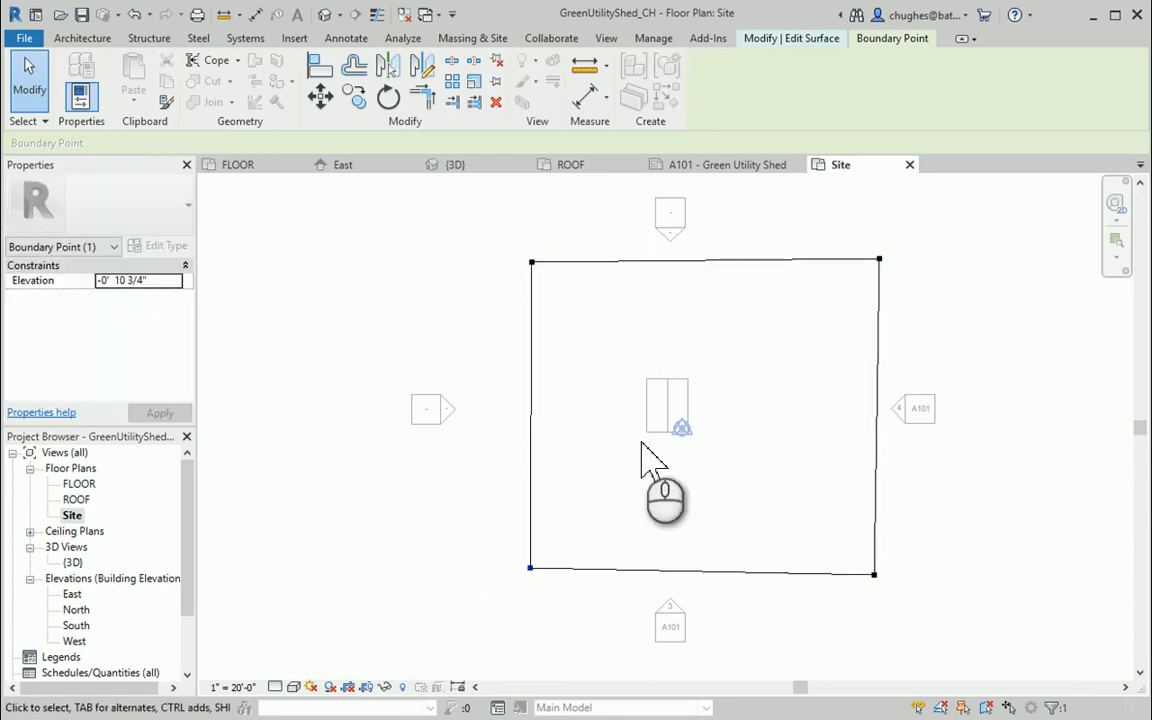
Place five interior points around the shed at an absolute elevation of 5' 0" and finish editing the surface
click(795, 38)
click(751, 82)
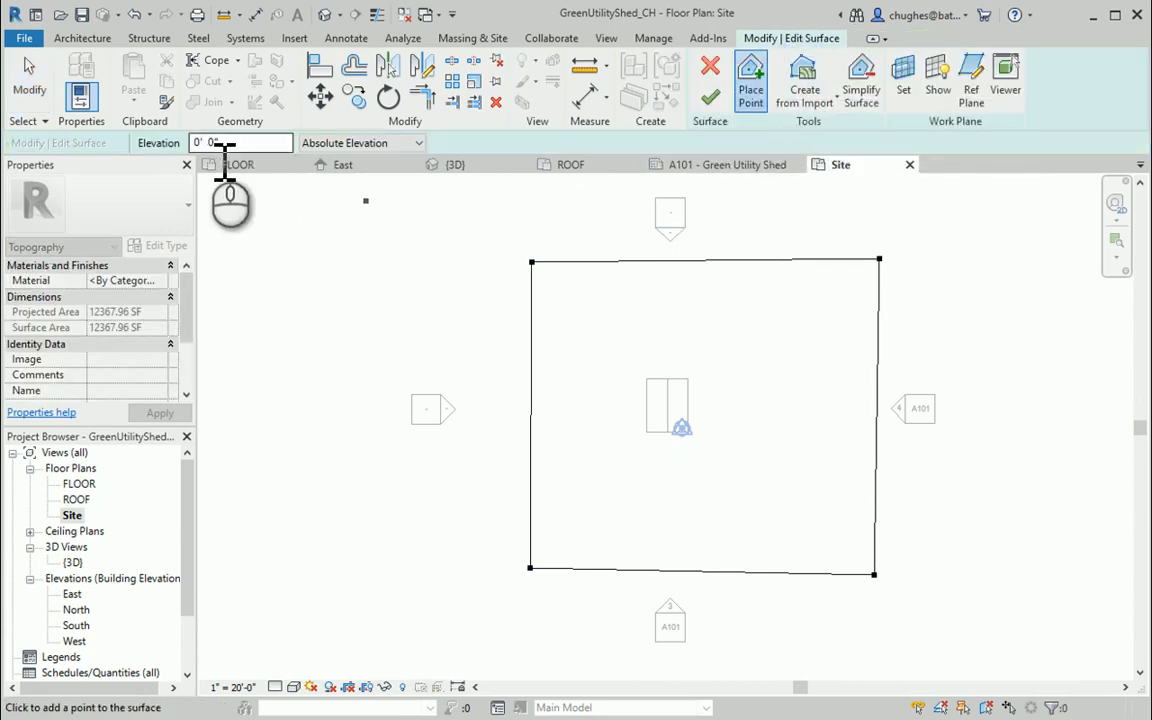
click(216, 143)
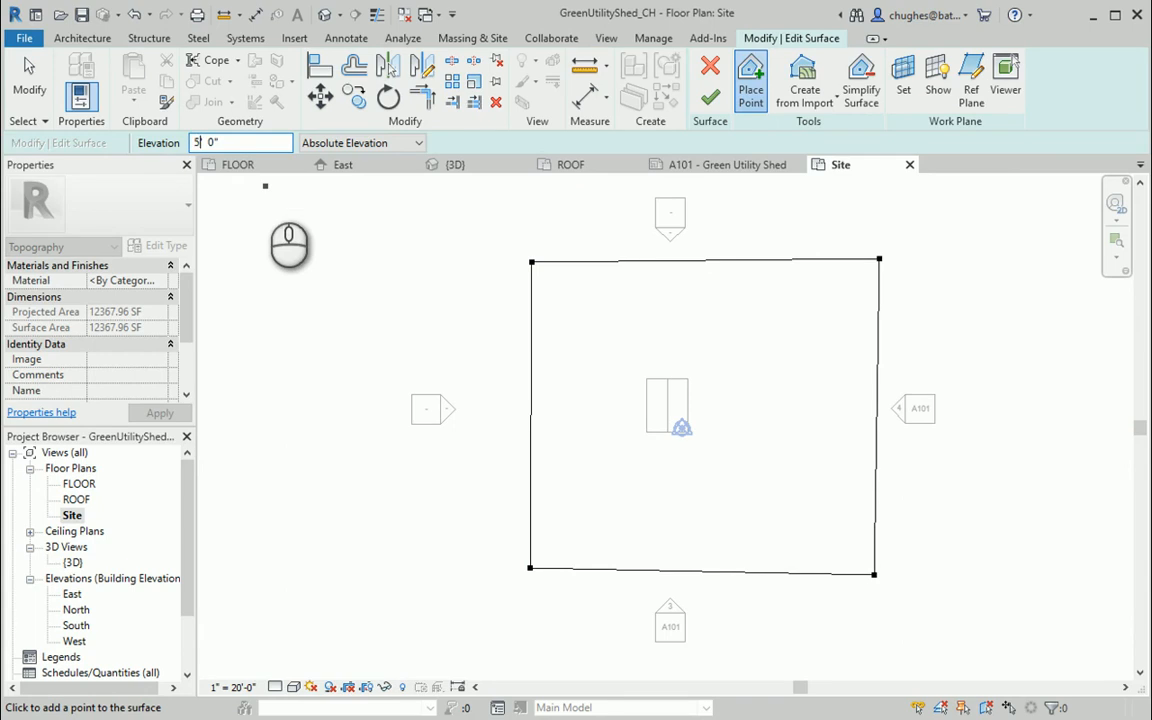
click(585, 324)
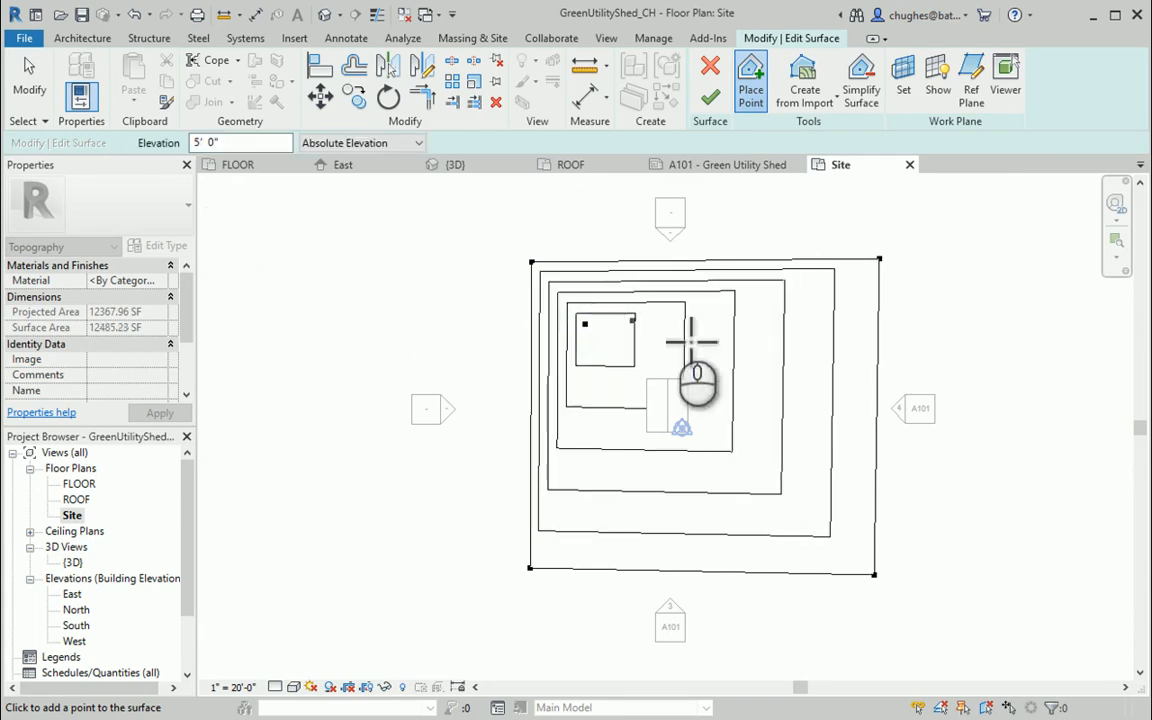
click(805, 337)
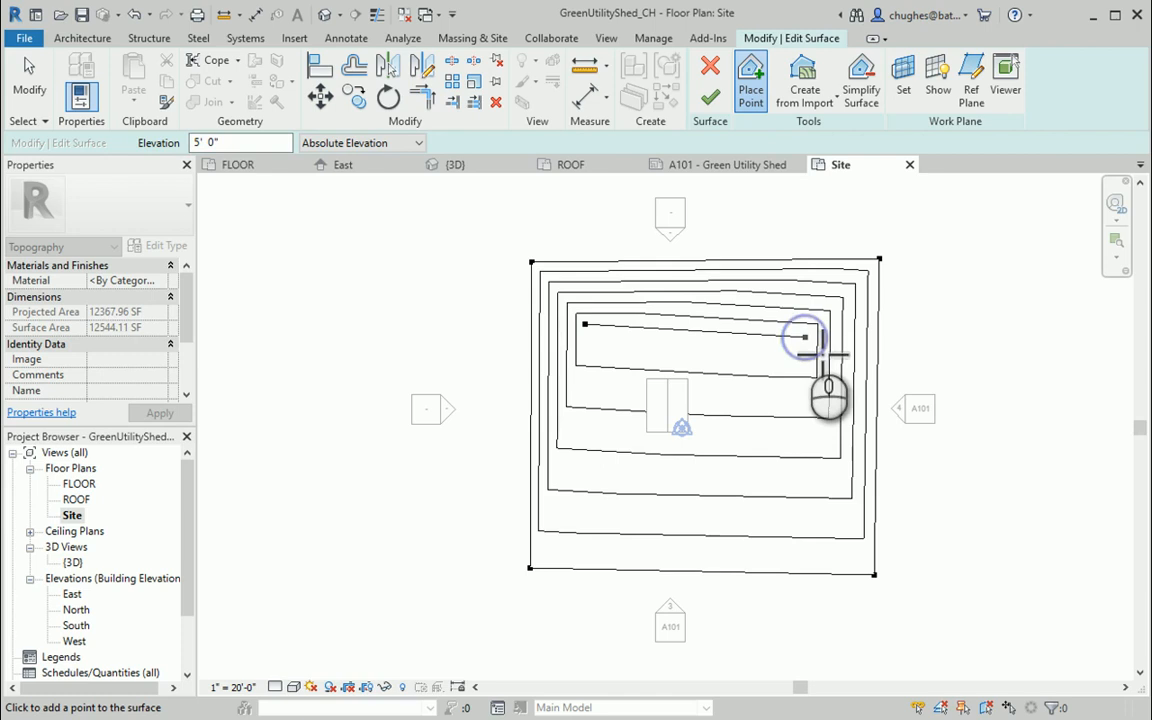
click(811, 446)
click(680, 495)
click(588, 484)
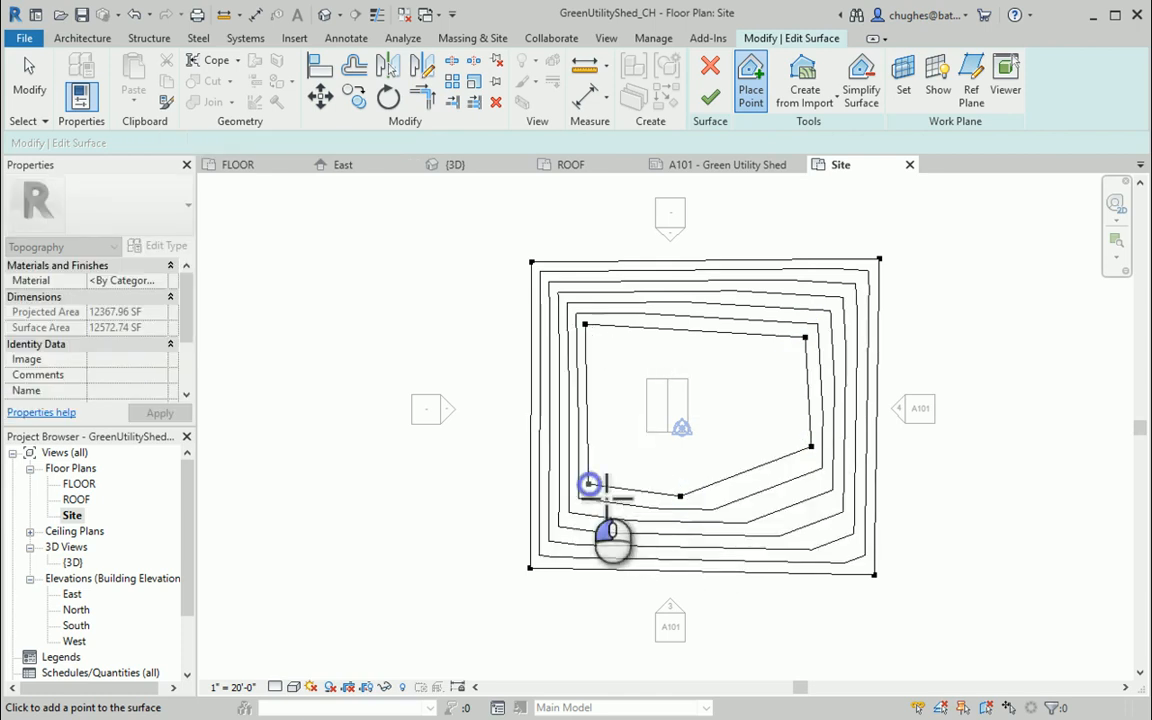
click(711, 97)
Open the default 3D view and examine from several sides how the raised, contoured ground sits against the shed
click(478, 240)
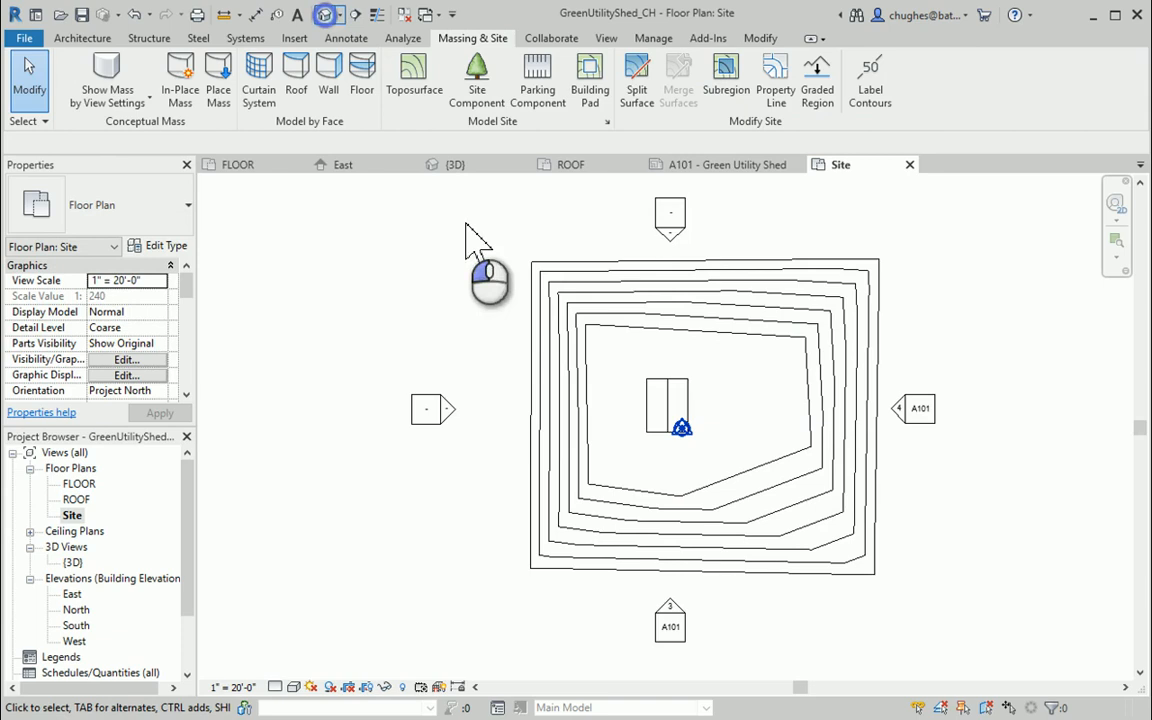
middle_drag(598, 465, 611, 322)
drag(1087, 243, 206, 424)
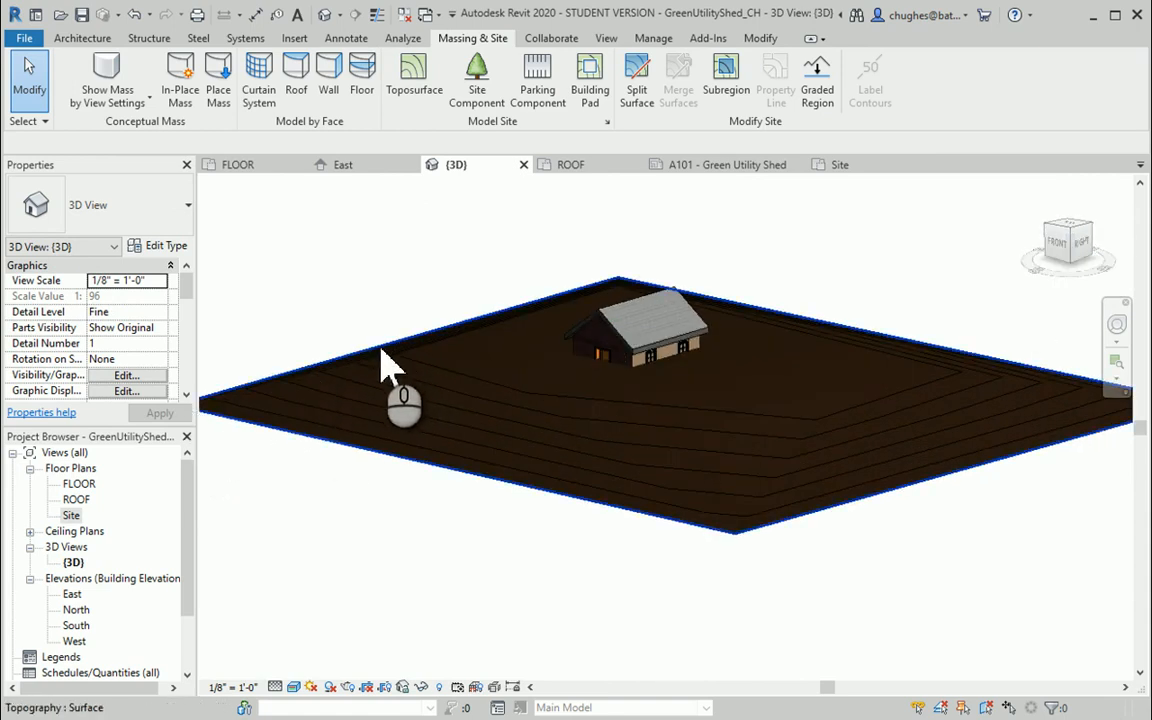
middle_drag(397, 365, 539, 333)
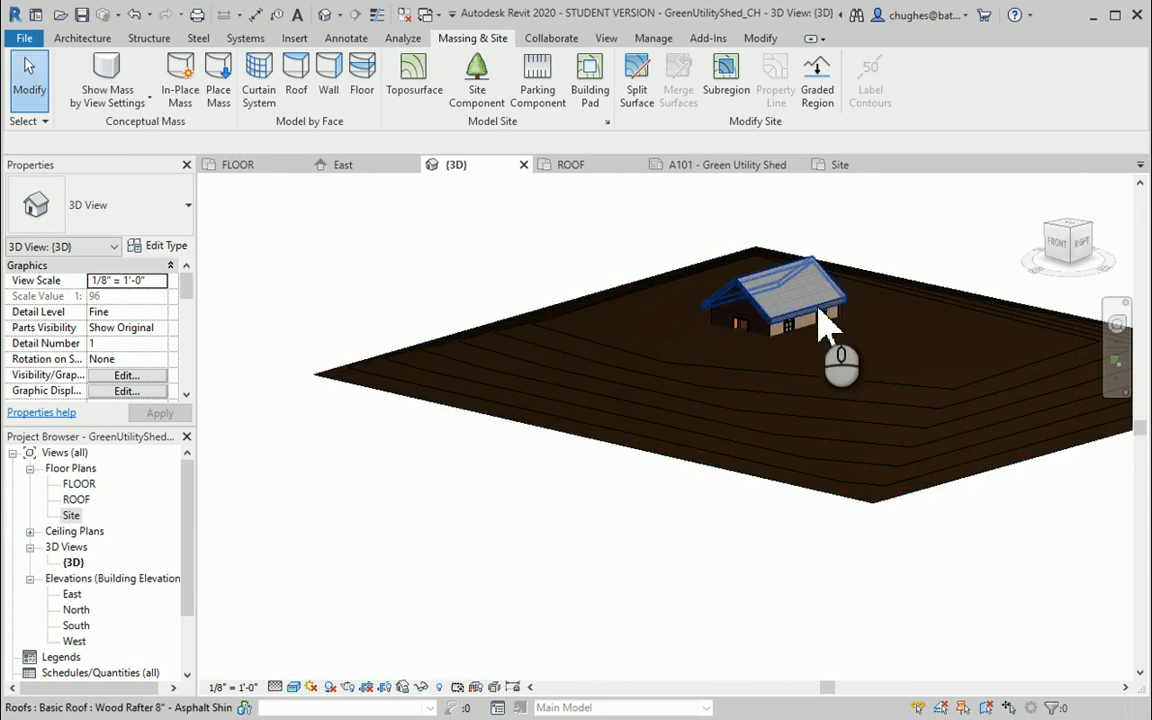
middle_drag(820, 320, 745, 334)
scroll(707, 334, up, 2)
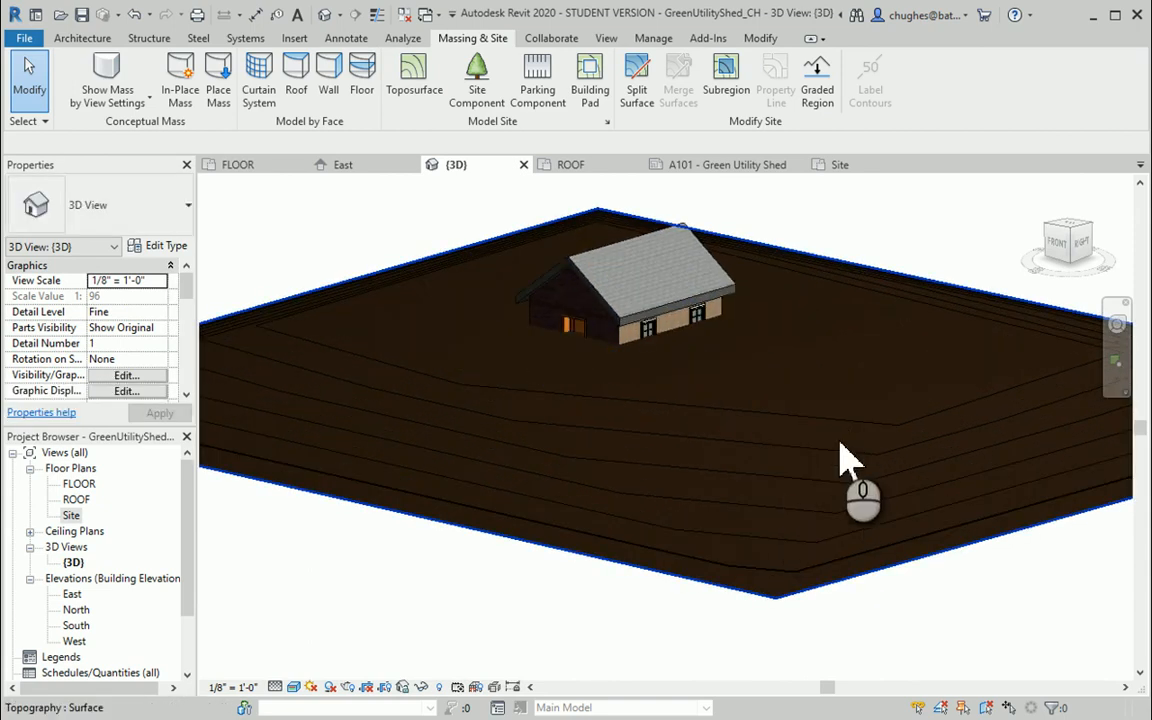
mouse_move(1054, 249)
mouse_down()
mouse_move(990, 225)
mouse_move(977, 239)
mouse_move(1000, 230)
mouse_move(951, 380)
mouse_move(870, 315)
mouse_move(811, 309)
mouse_up()
drag(918, 340, 925, 335)
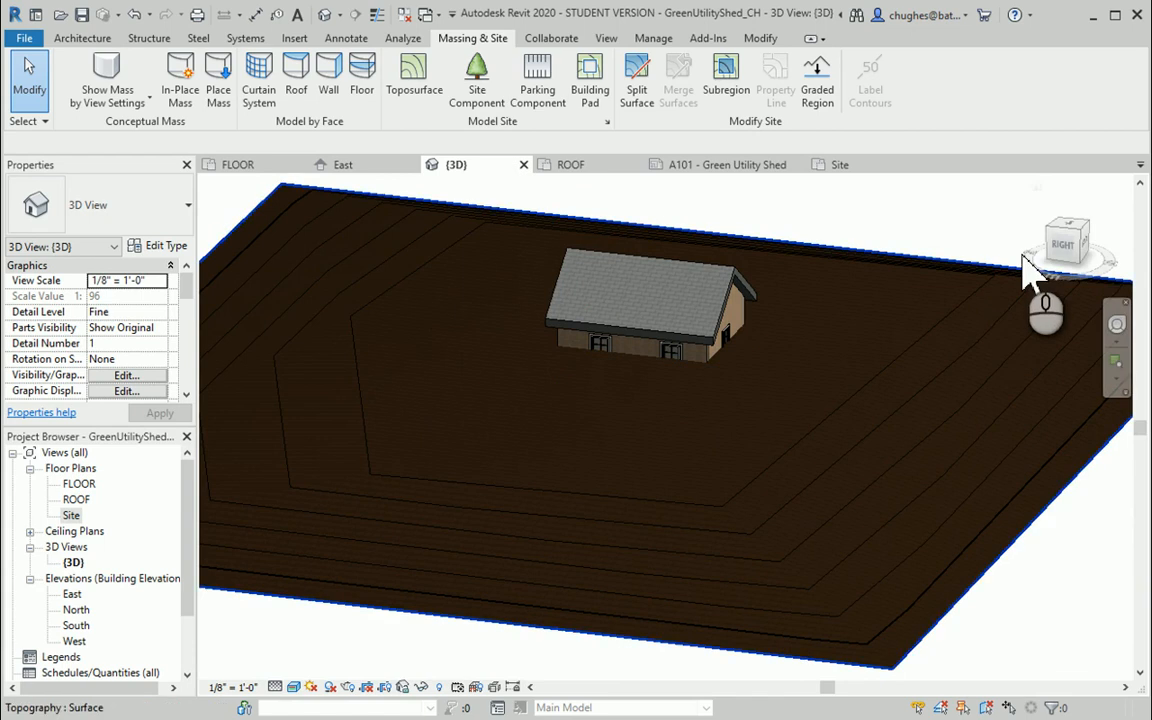
mouse_move(1062, 250)
mouse_down()
mouse_move(1122, 236)
mouse_move(298, 261)
mouse_move(357, 315)
mouse_move(458, 566)
mouse_up()
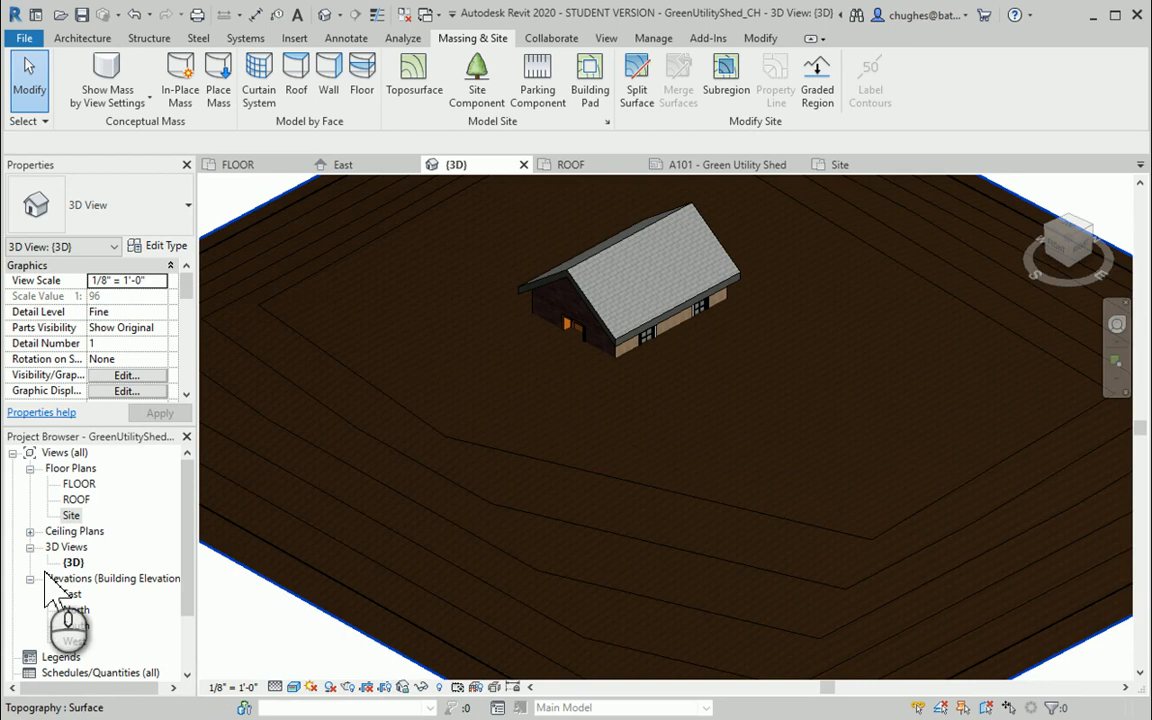
Reopen the Site floor plan, delete the five interior points from the toposurface and finish editing it
click(71, 515)
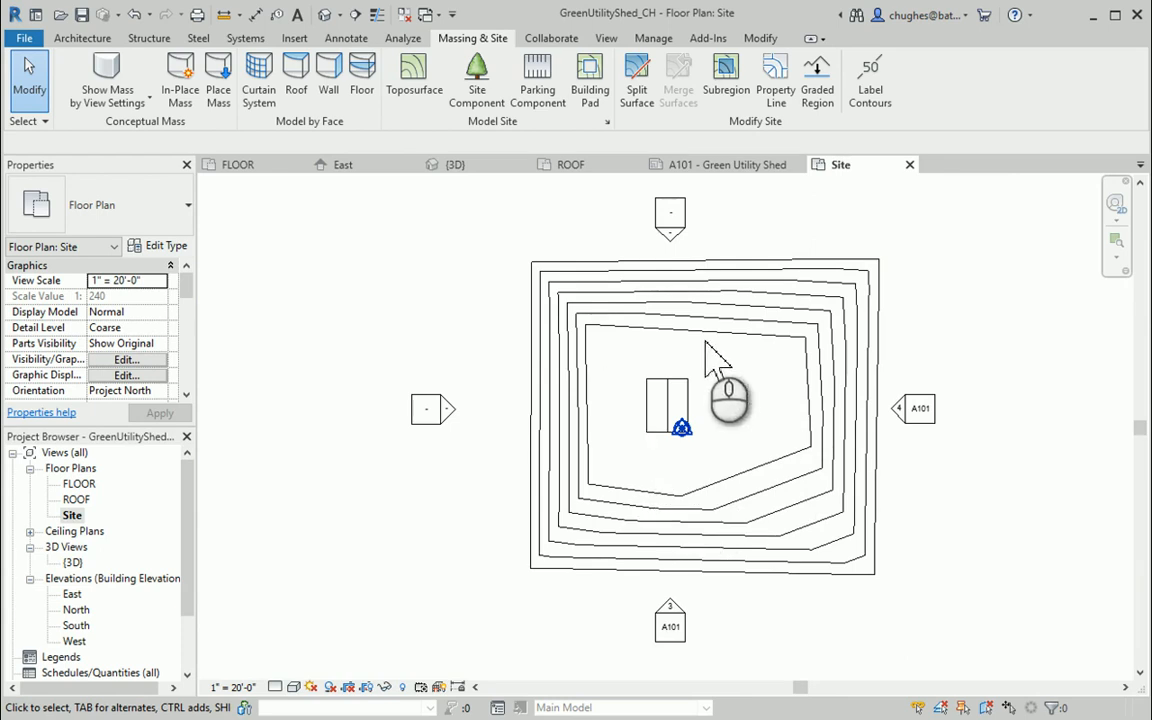
click(618, 303)
click(708, 108)
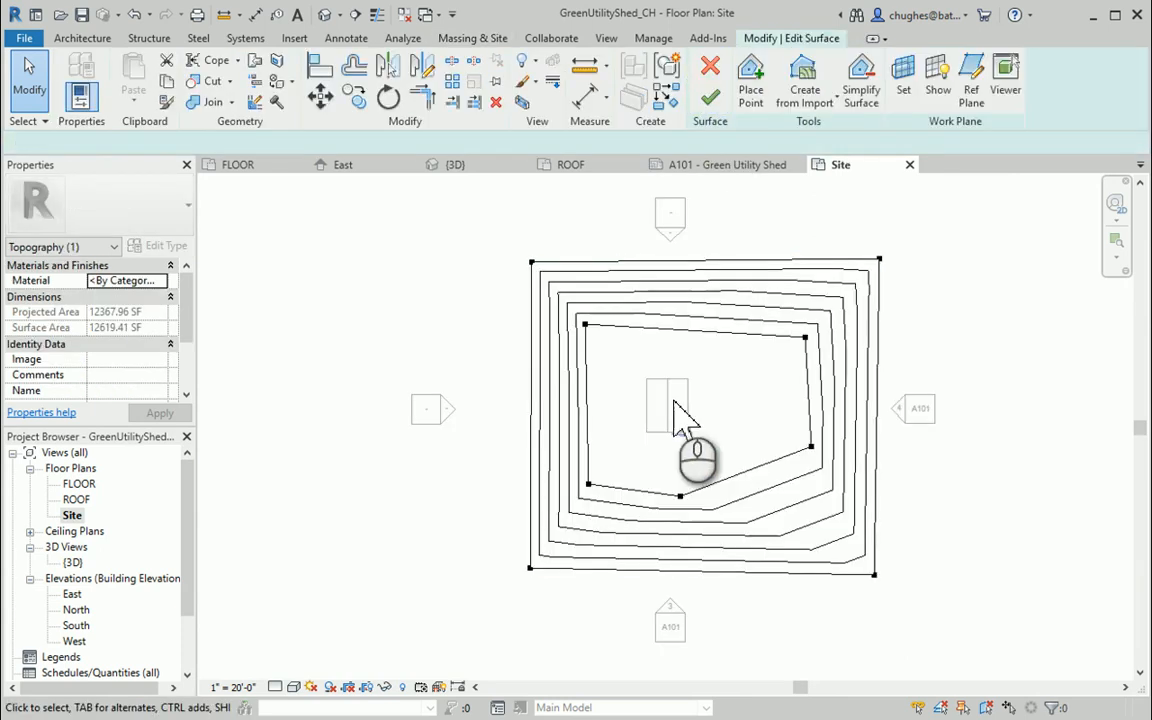
click(586, 326)
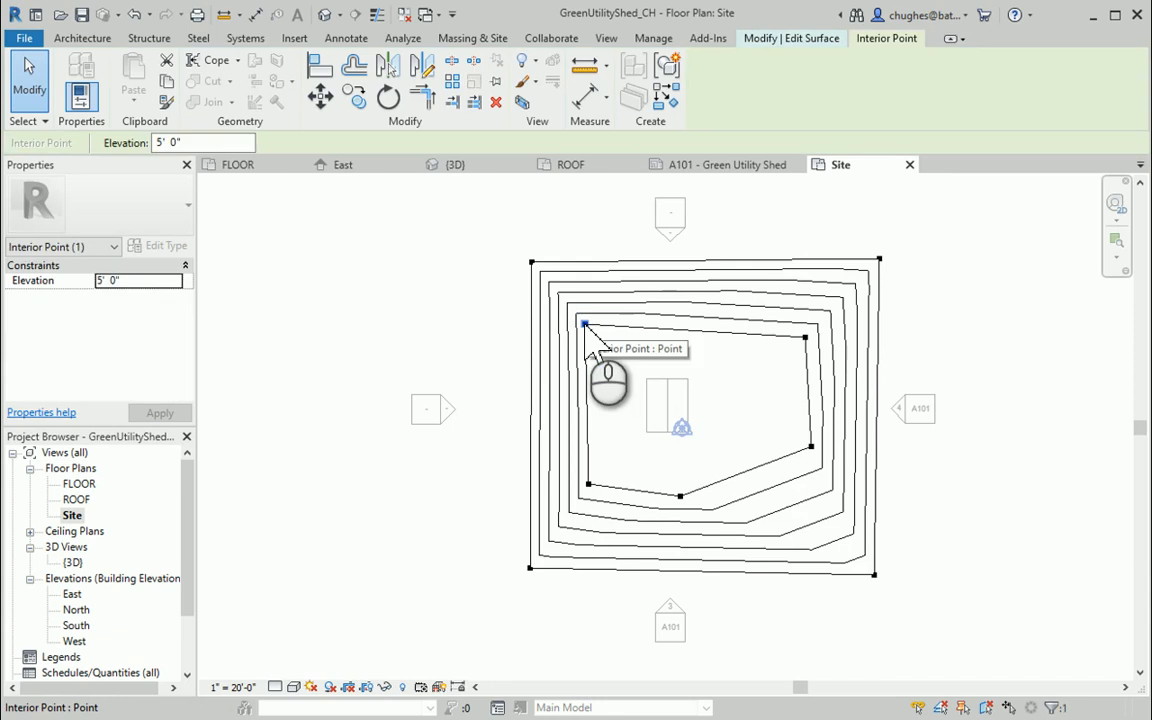
key(Delete)
click(805, 338)
key(Delete)
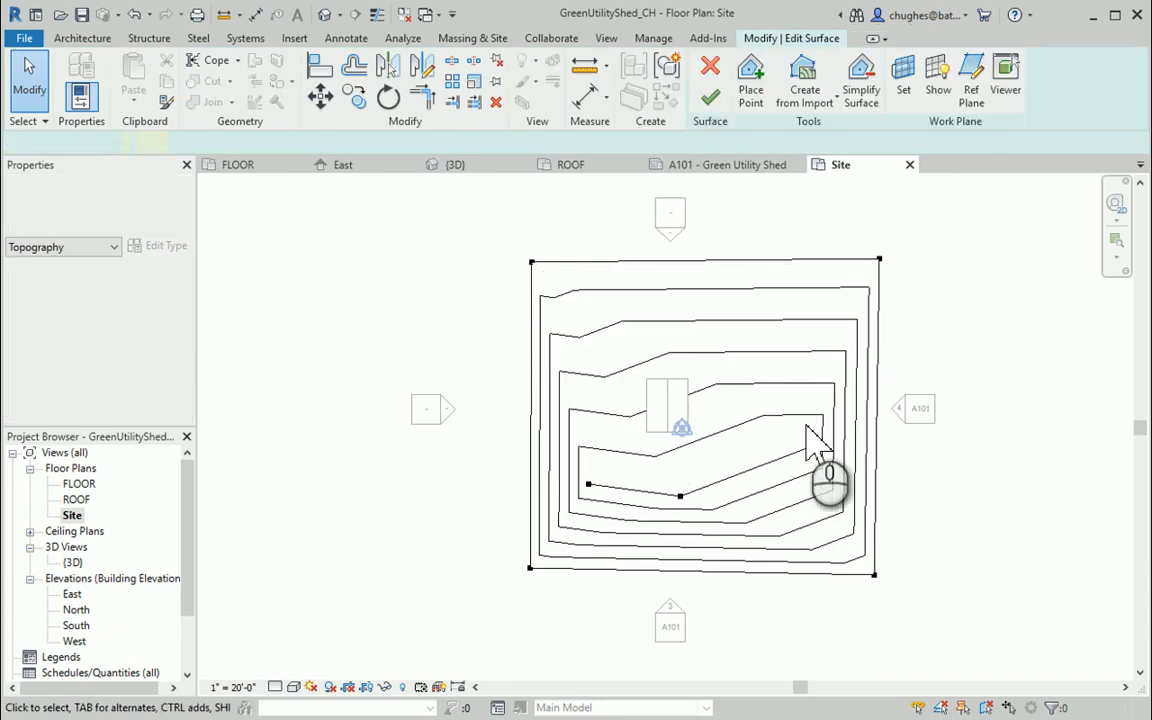
click(806, 430)
key(Delete)
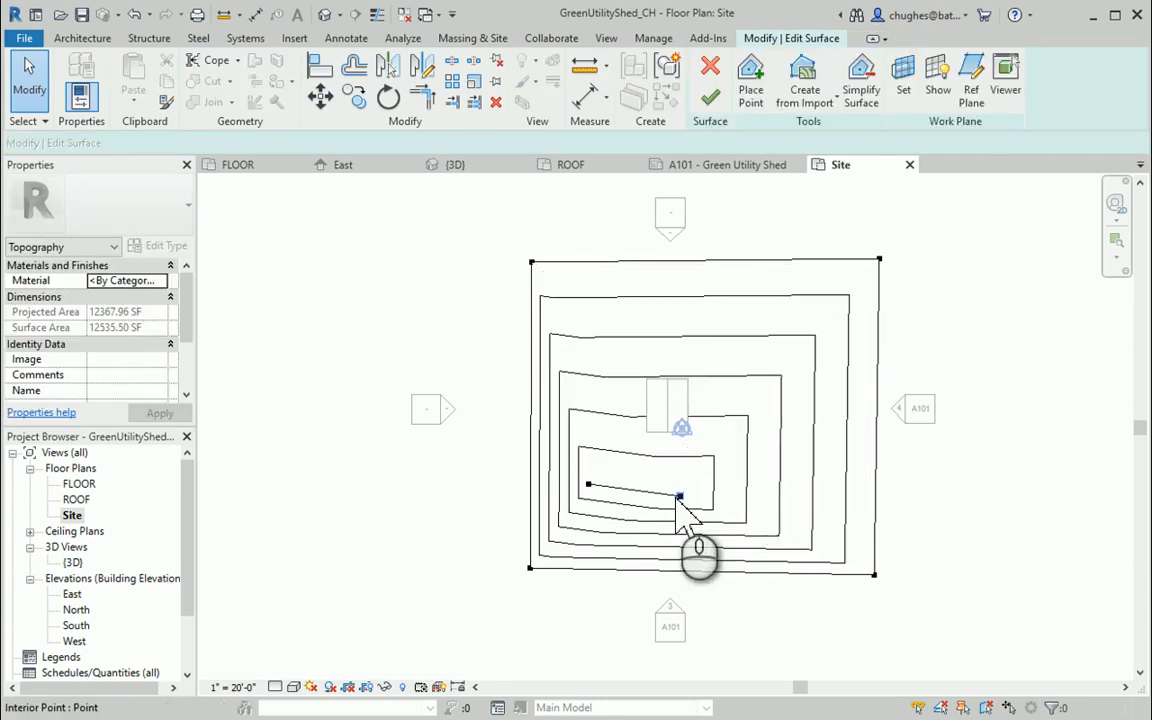
click(679, 496)
key(Delete)
click(588, 485)
key(Delete)
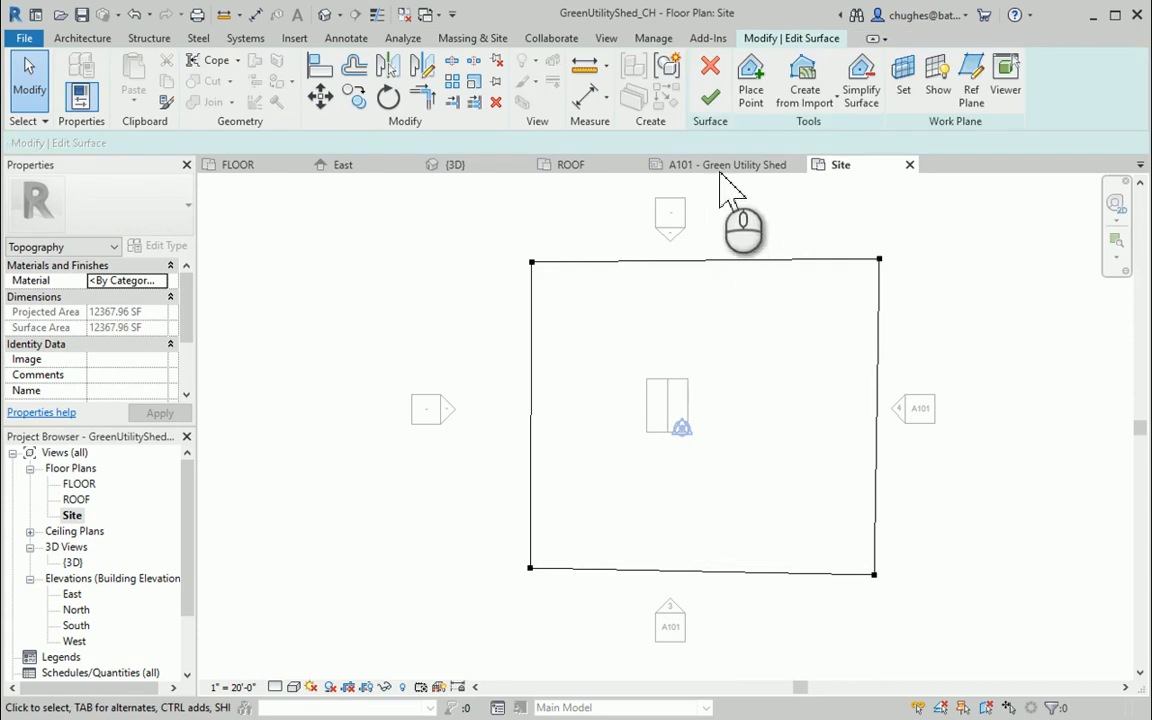
click(710, 97)
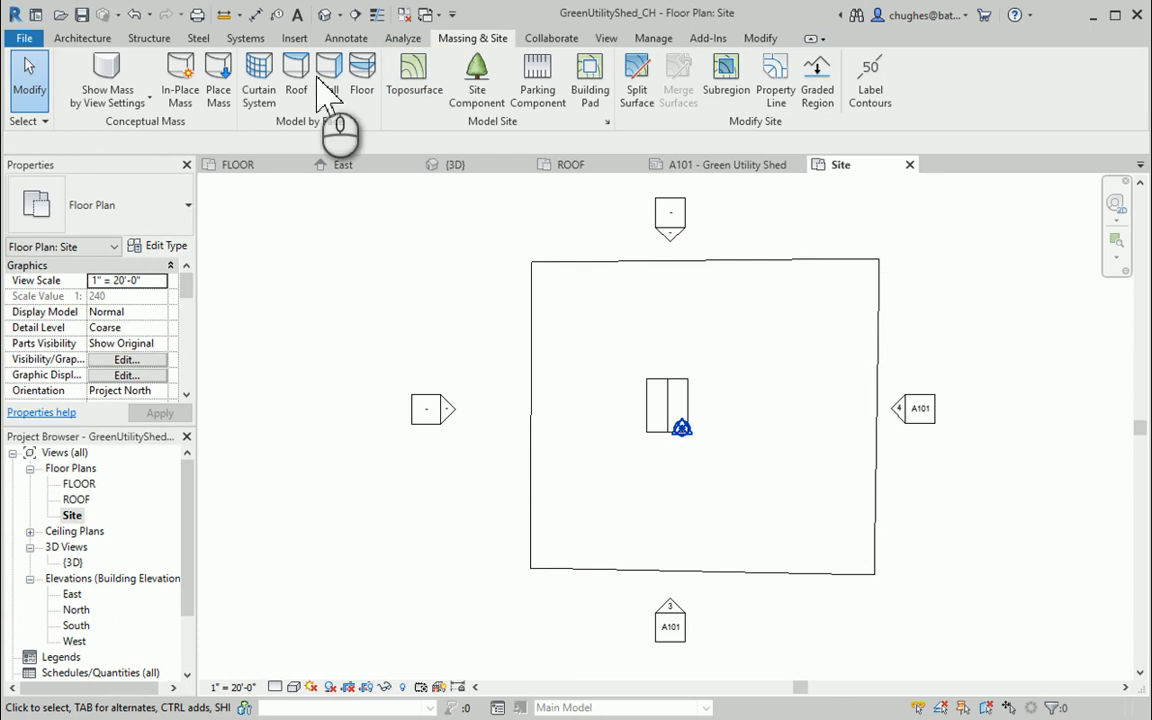
Go to the default 3D view, select the toposurface and open the Material Browser for its material
click(326, 16)
scroll(571, 424, down, 3)
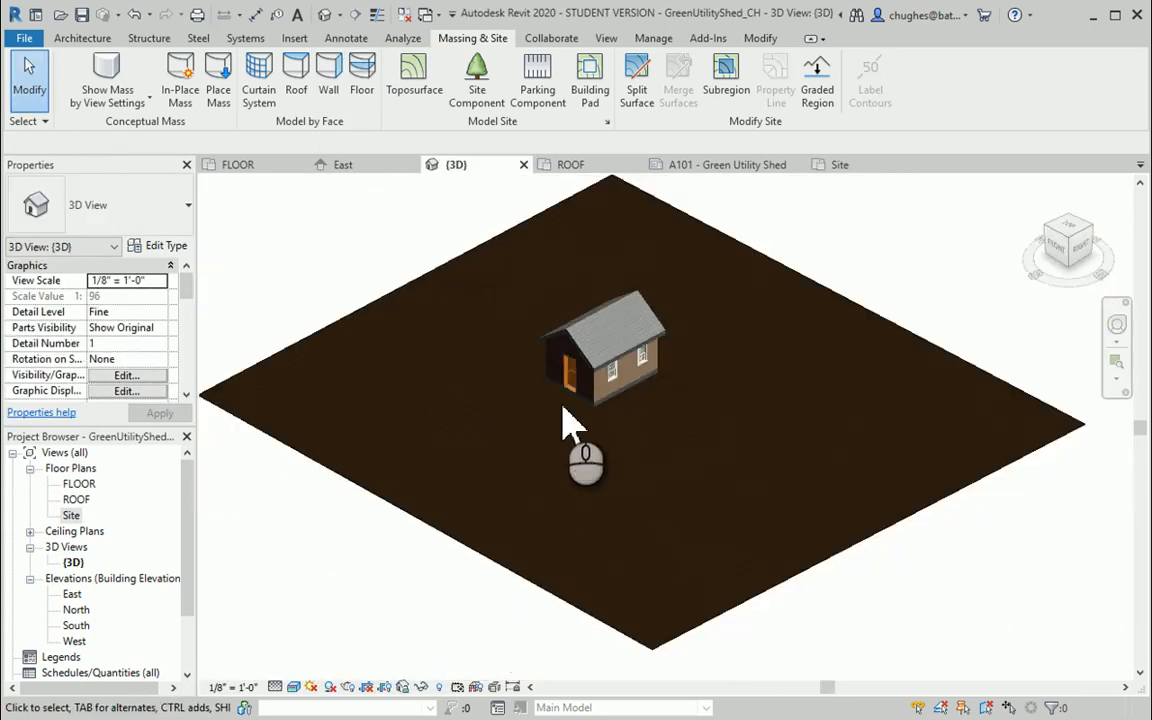
middle_drag(571, 424, 473, 415)
scroll(473, 415, up, 2)
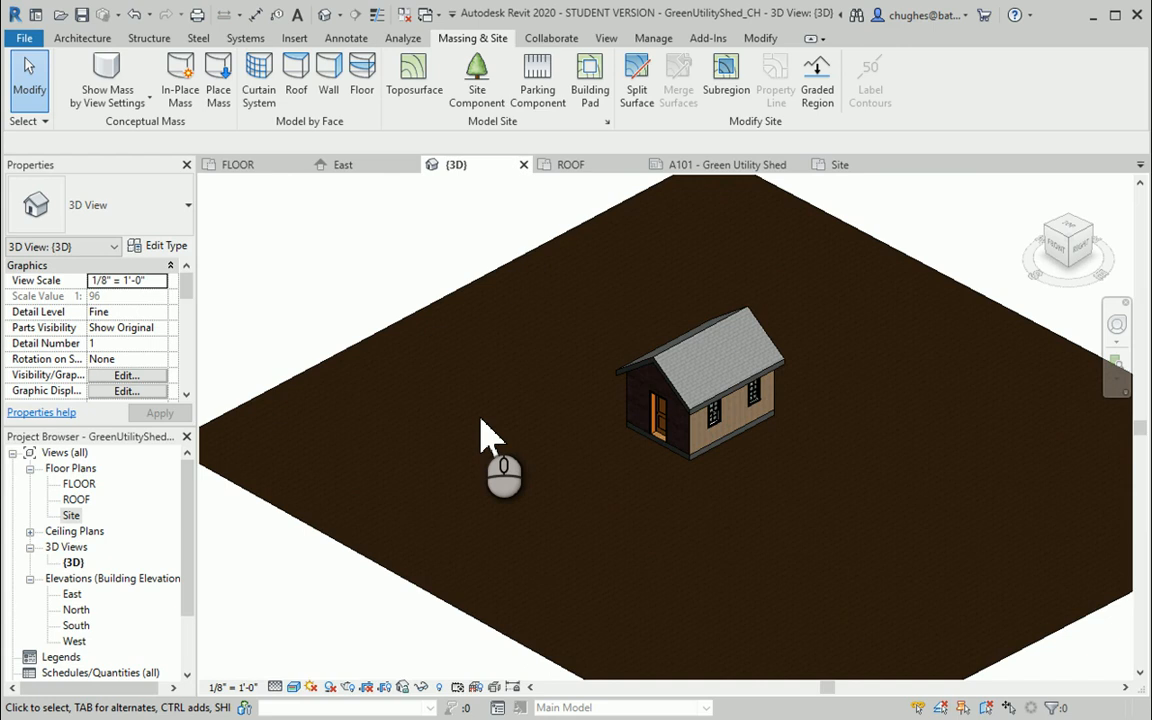
click(508, 280)
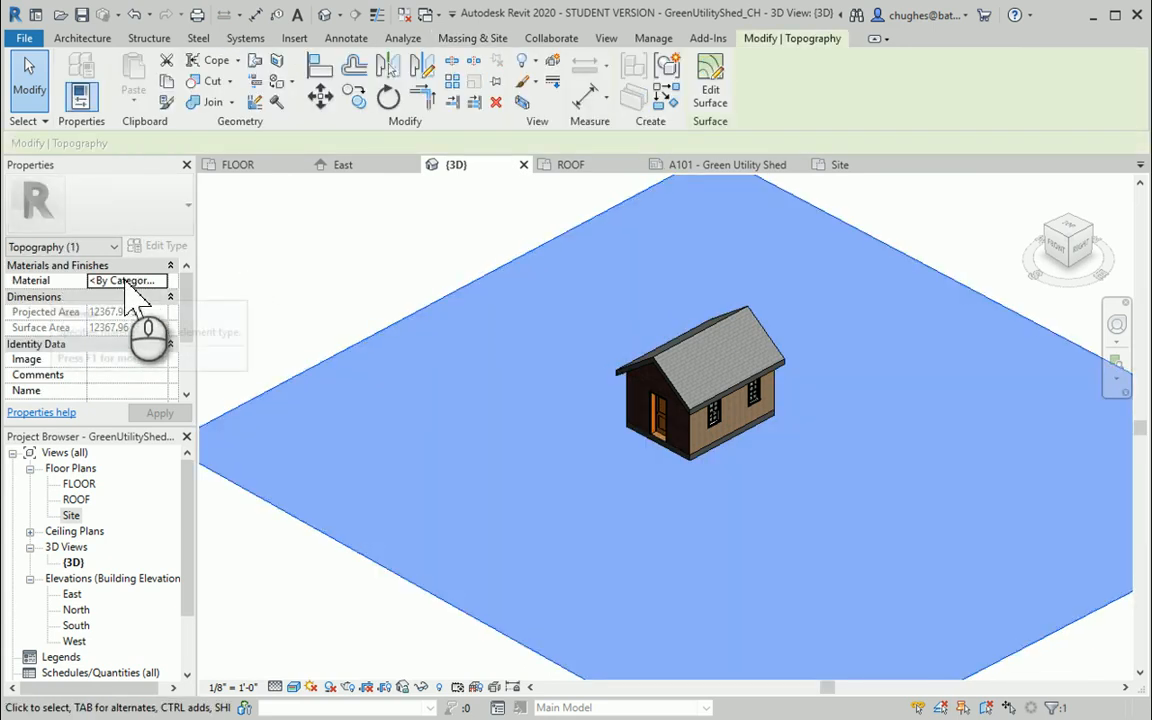
click(162, 281)
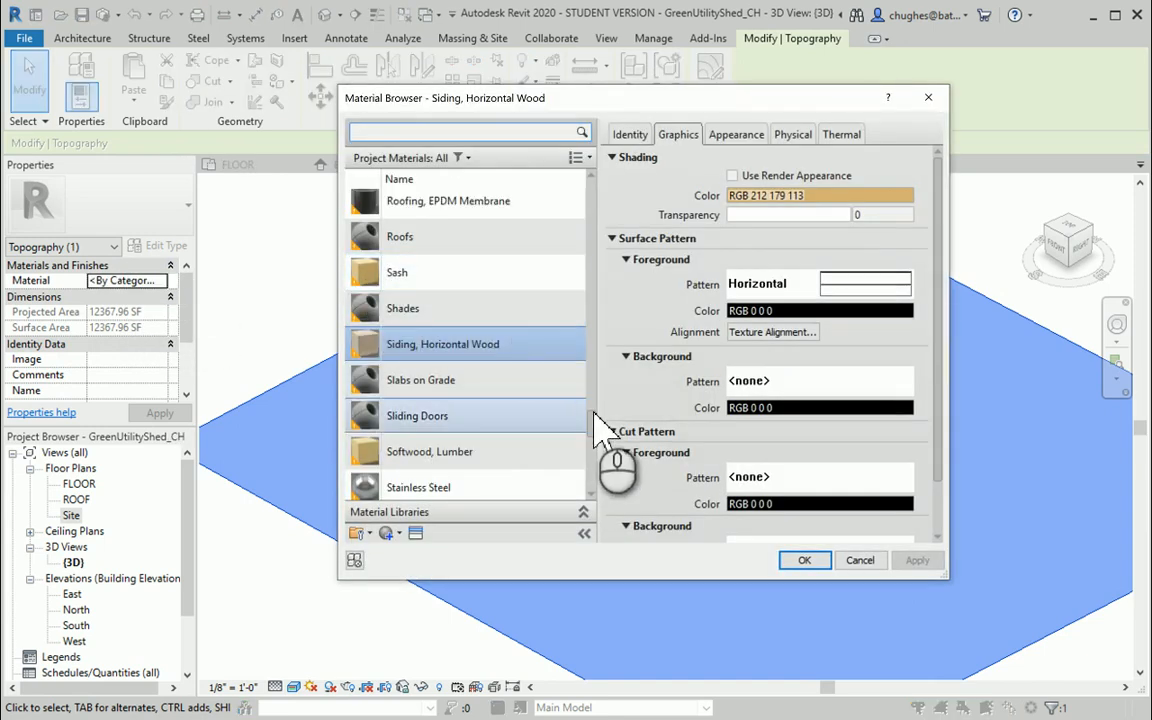
Look through the list of project materials for a suitable ground material
scroll(591, 425, down, 2)
scroll(580, 400, up, 6)
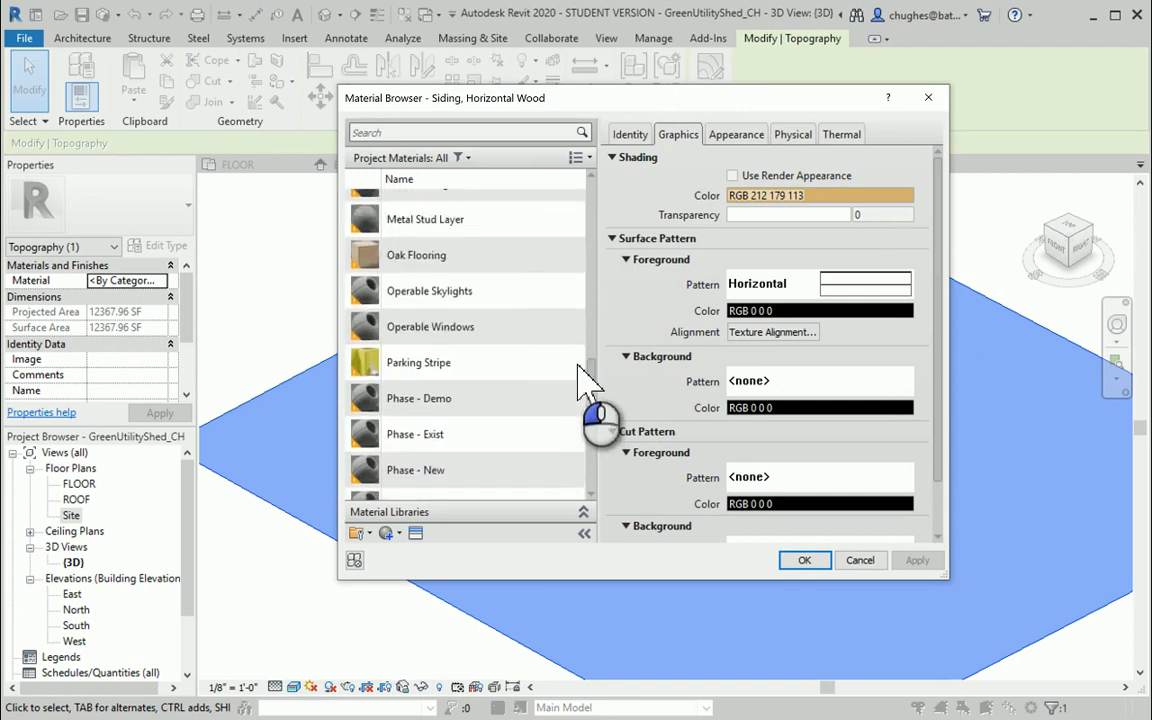
scroll(580, 380, up, 5)
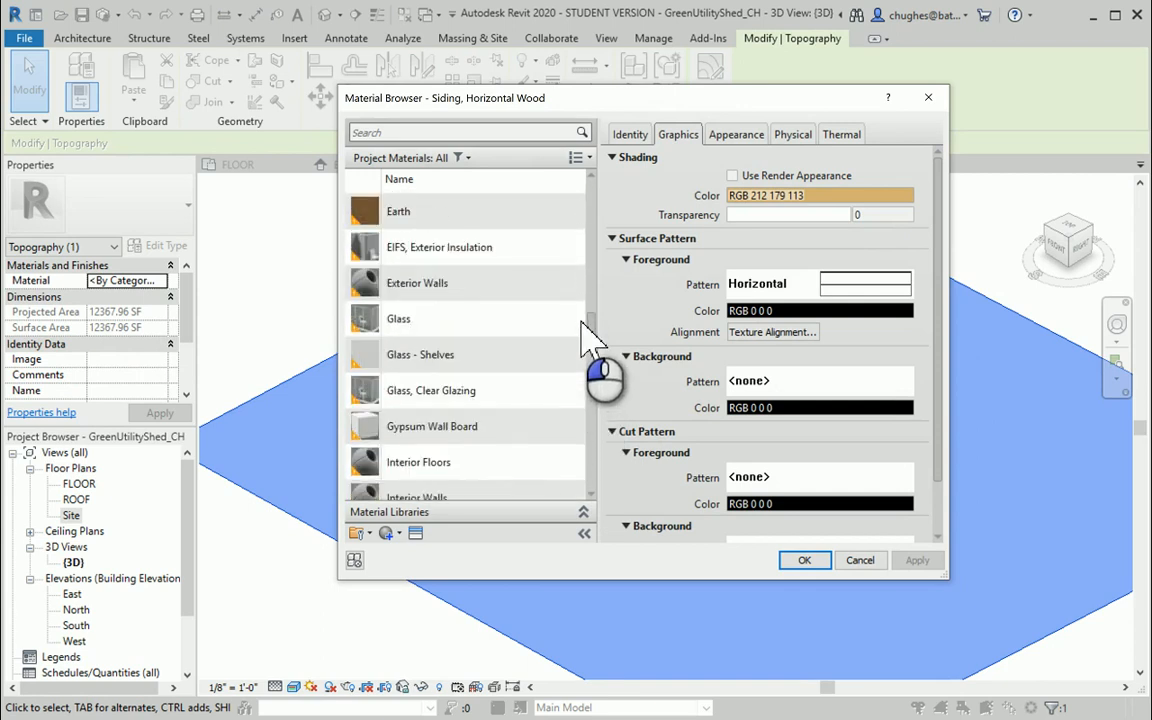
scroll(590, 340, up, 1)
scroll(590, 300, up, 6)
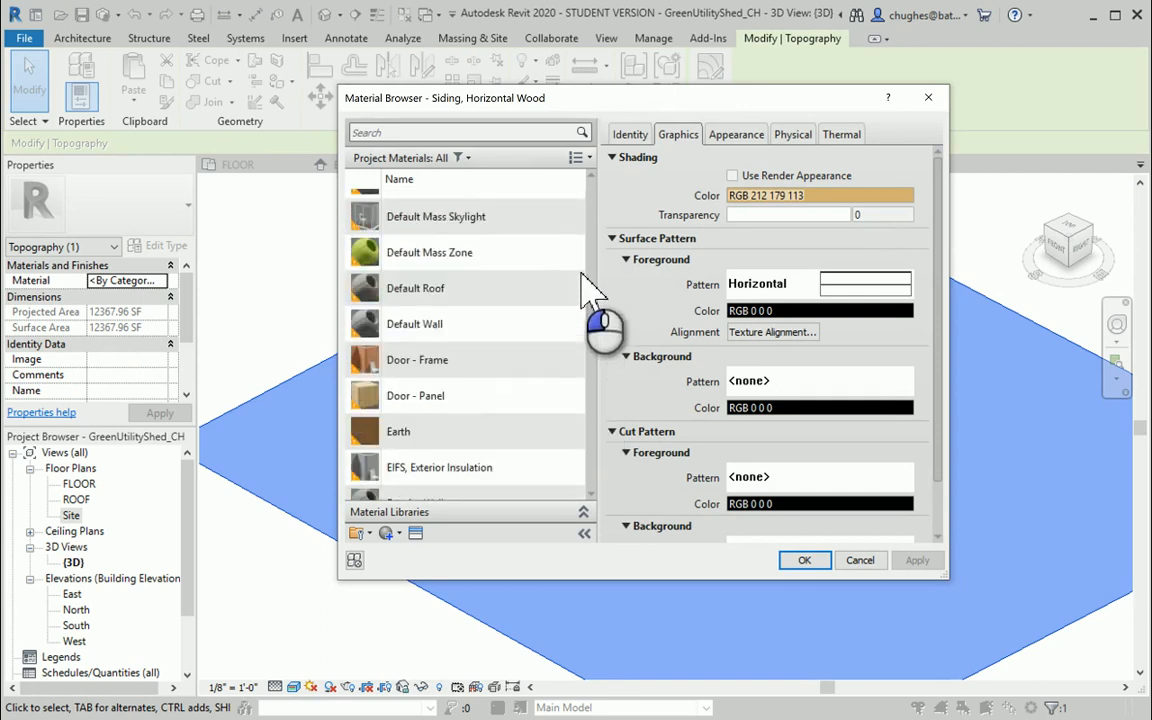
scroll(590, 283, down, 1)
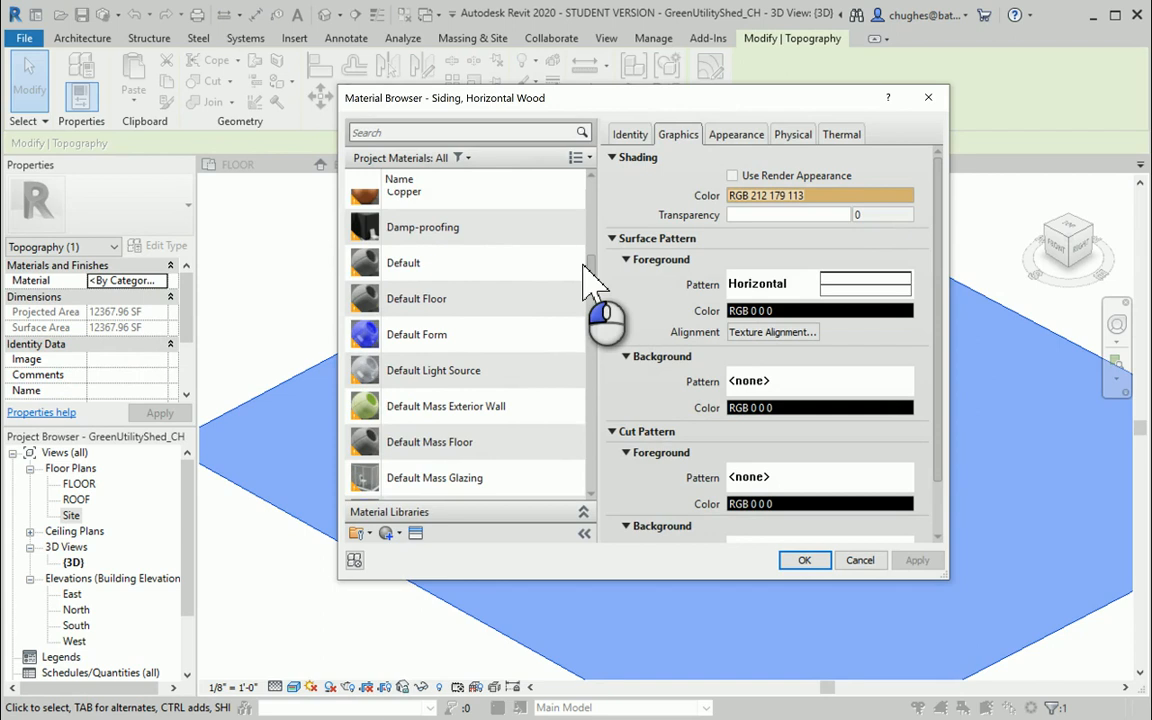
drag(592, 285, 592, 200)
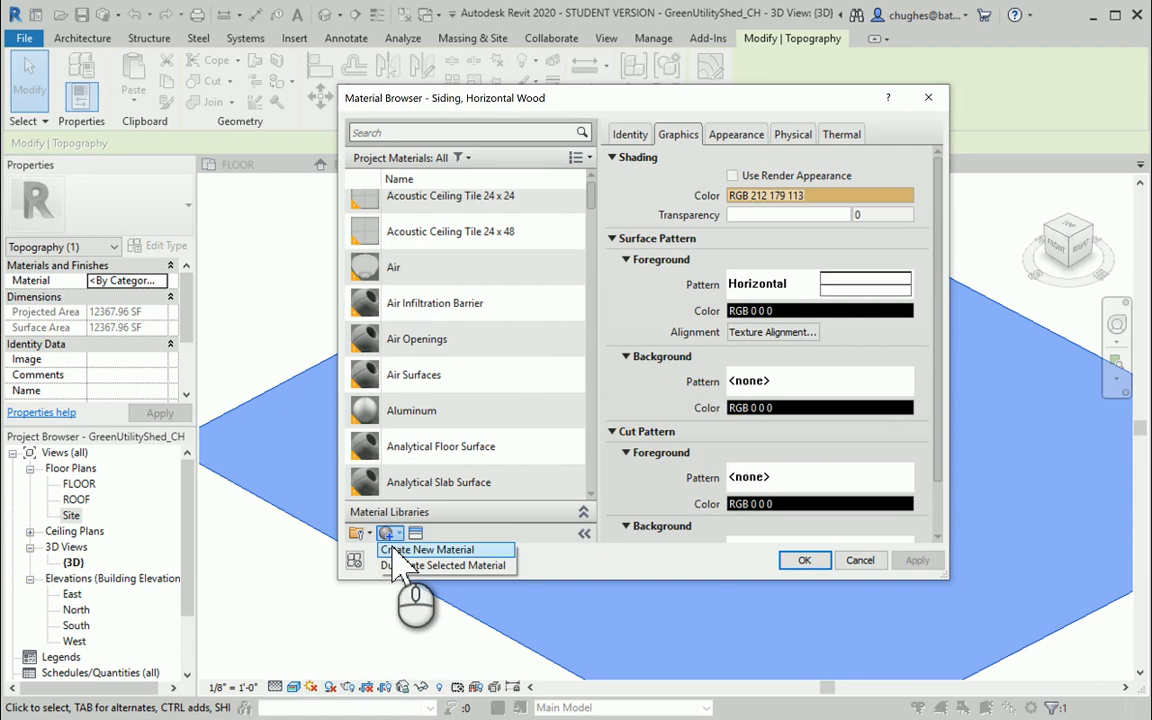
Create a new project material and name it Grass
click(395, 552)
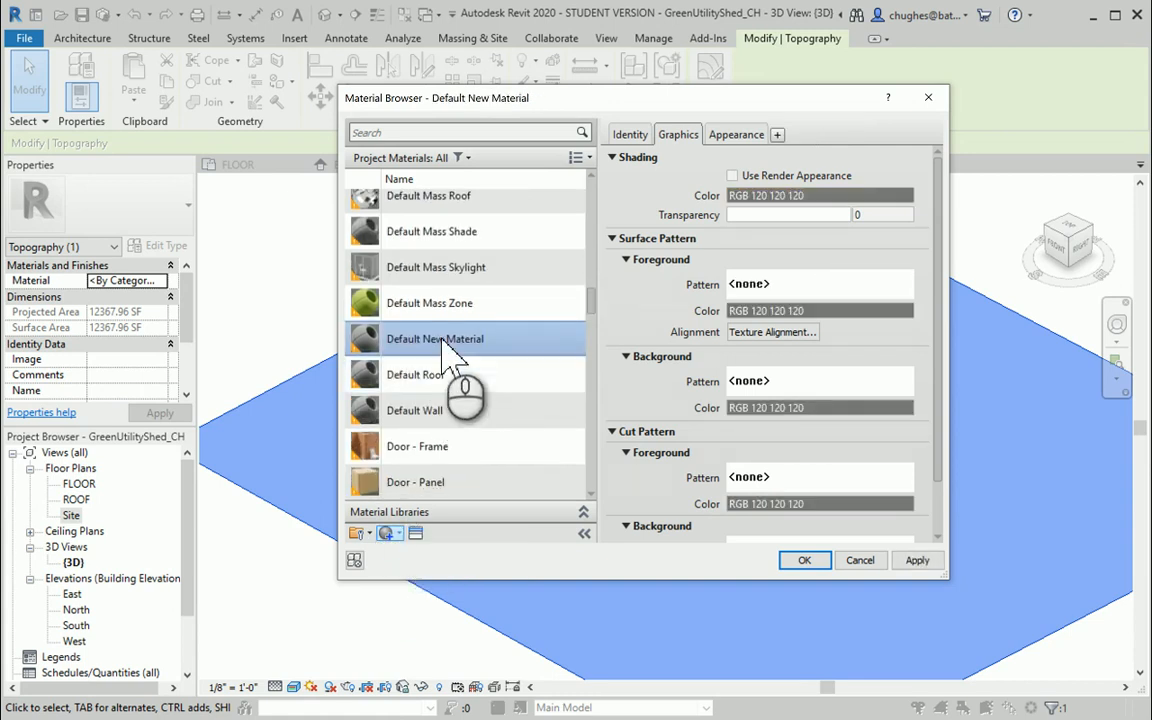
click(632, 136)
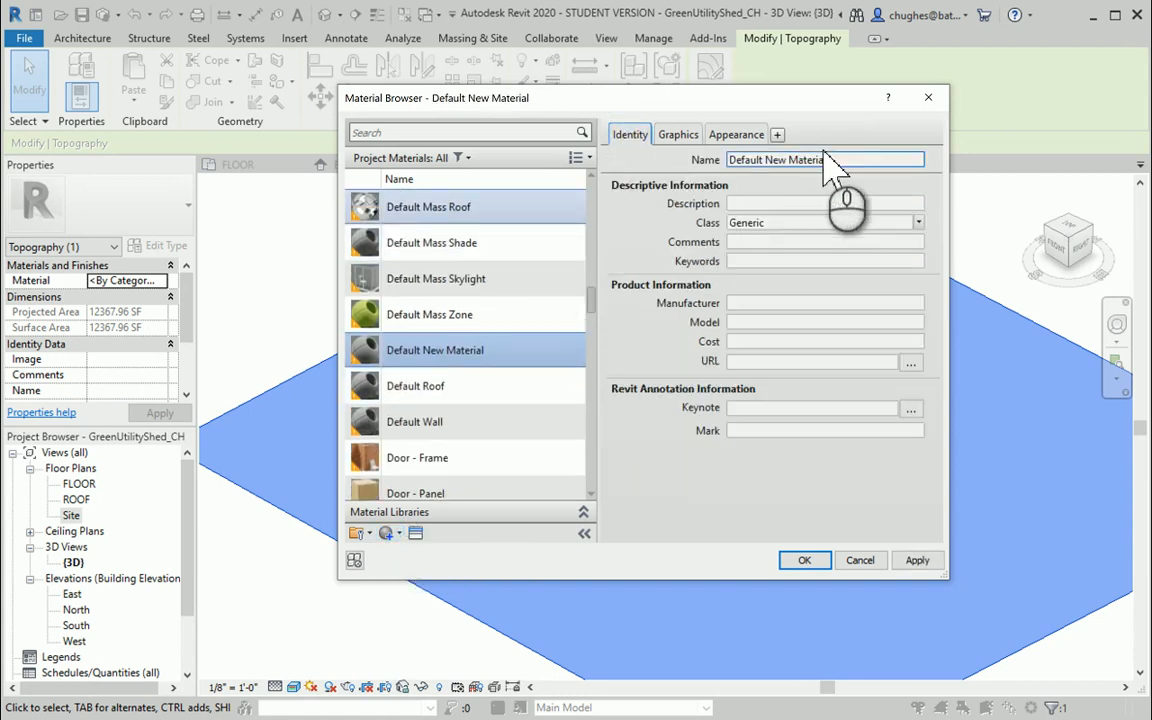
drag(837, 160, 738, 162)
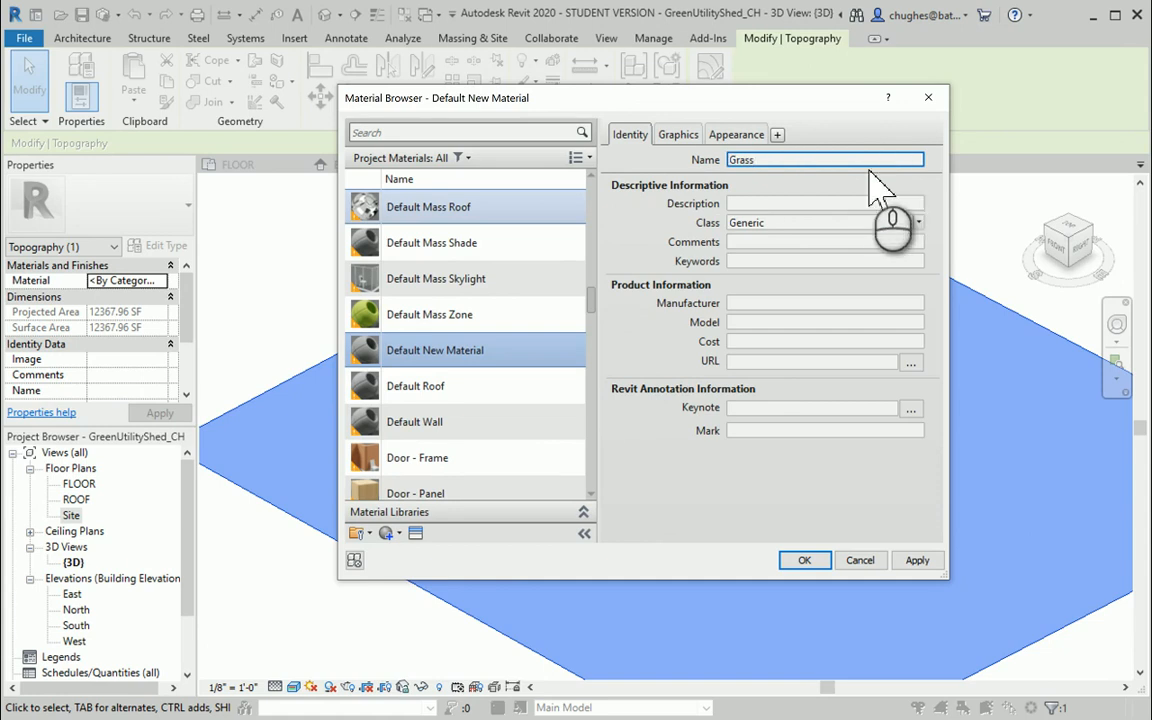
Name the new material Grass, describe it as "Site plan grass" and set its class to Earth
text(Grass)
click(810, 205)
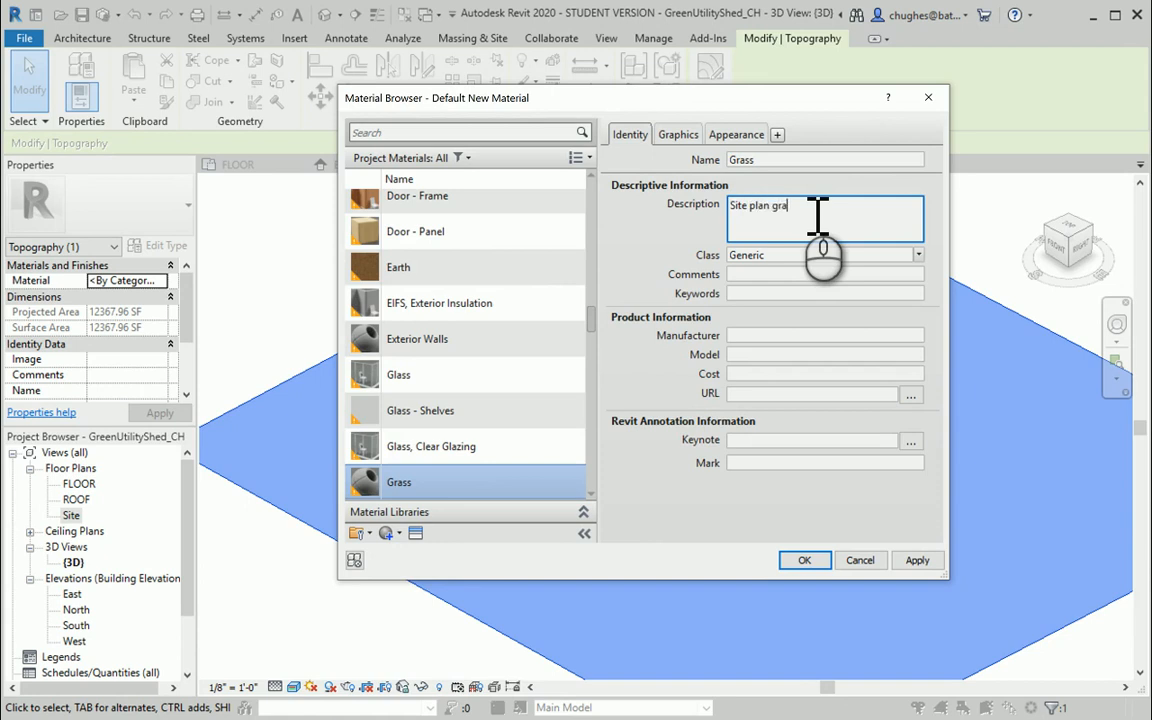
click(918, 255)
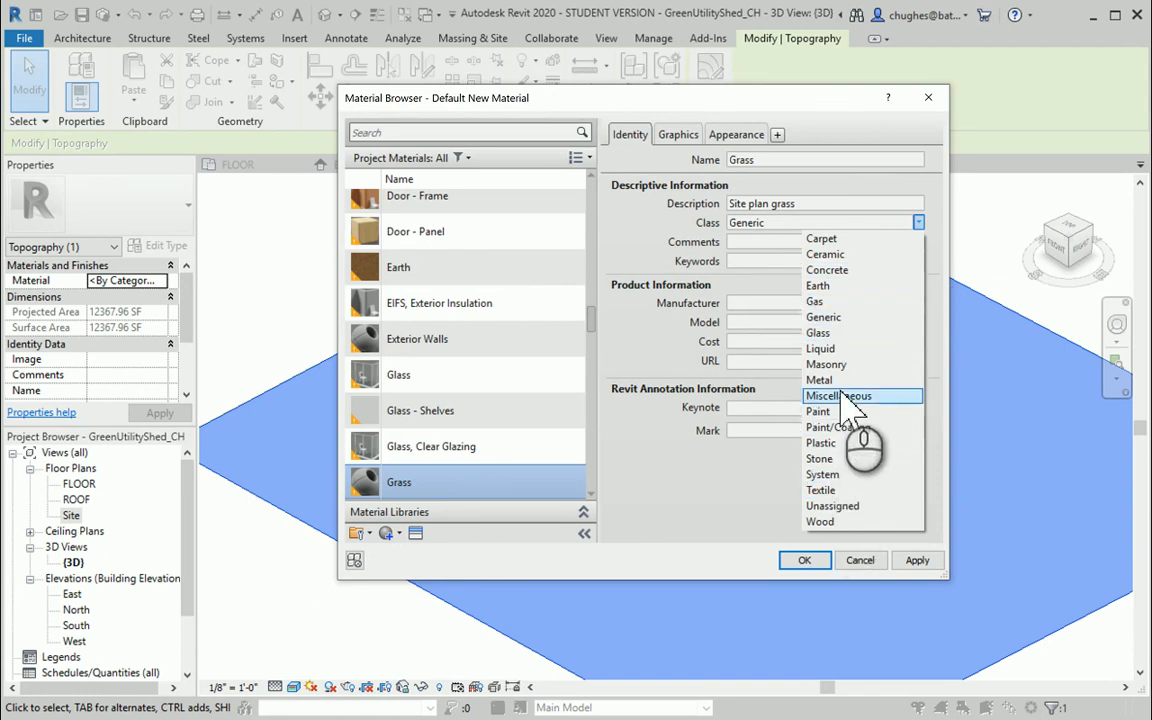
click(820, 286)
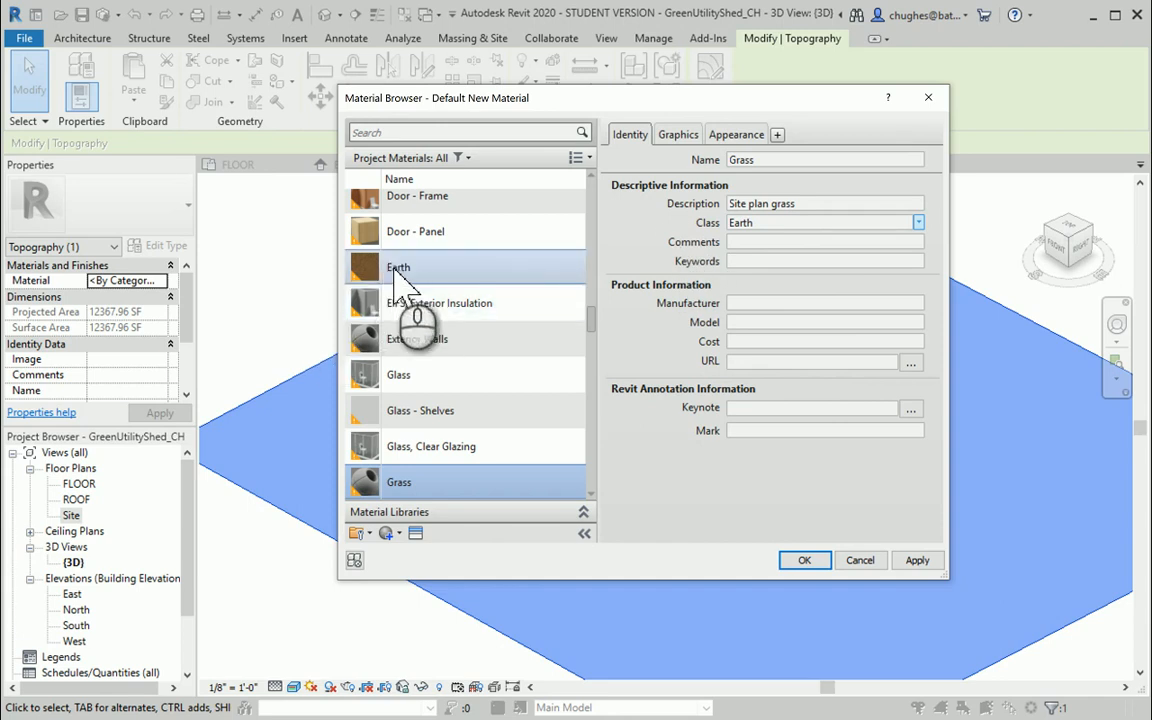
Assign the Earth drafting fill pattern as the Grass material's foreground surface pattern
click(672, 137)
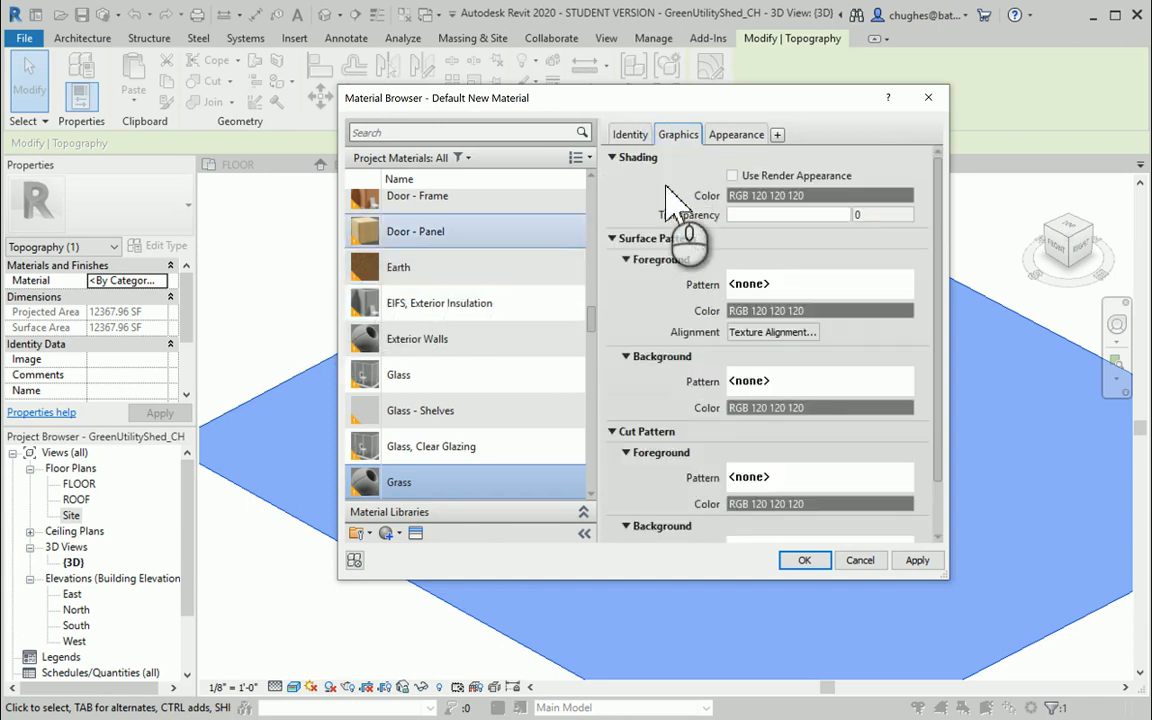
click(750, 284)
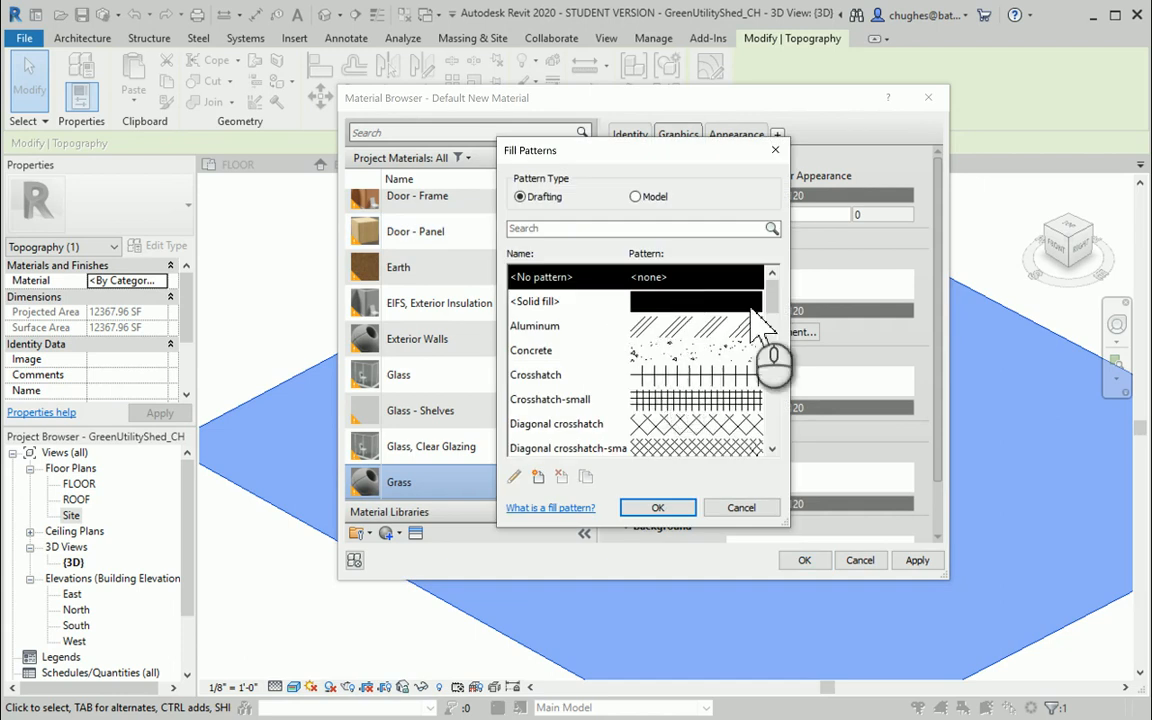
drag(774, 293, 779, 362)
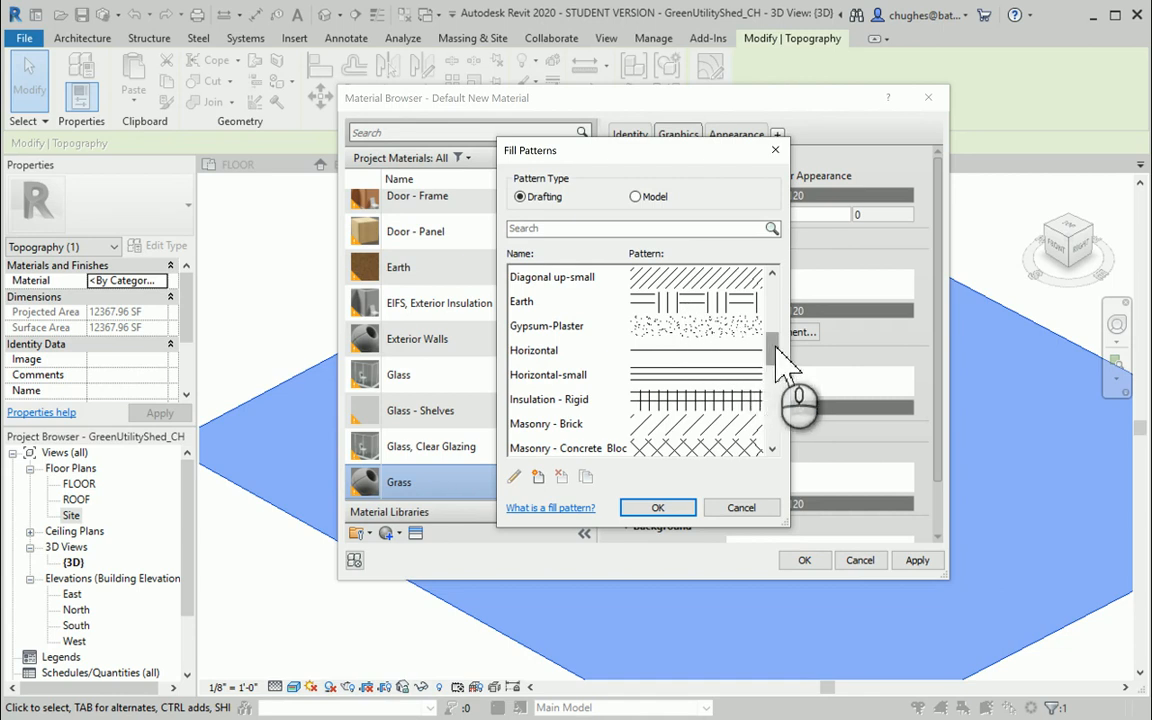
mouse_move(776, 347)
mouse_down()
mouse_move(777, 440)
mouse_move(772, 344)
mouse_up()
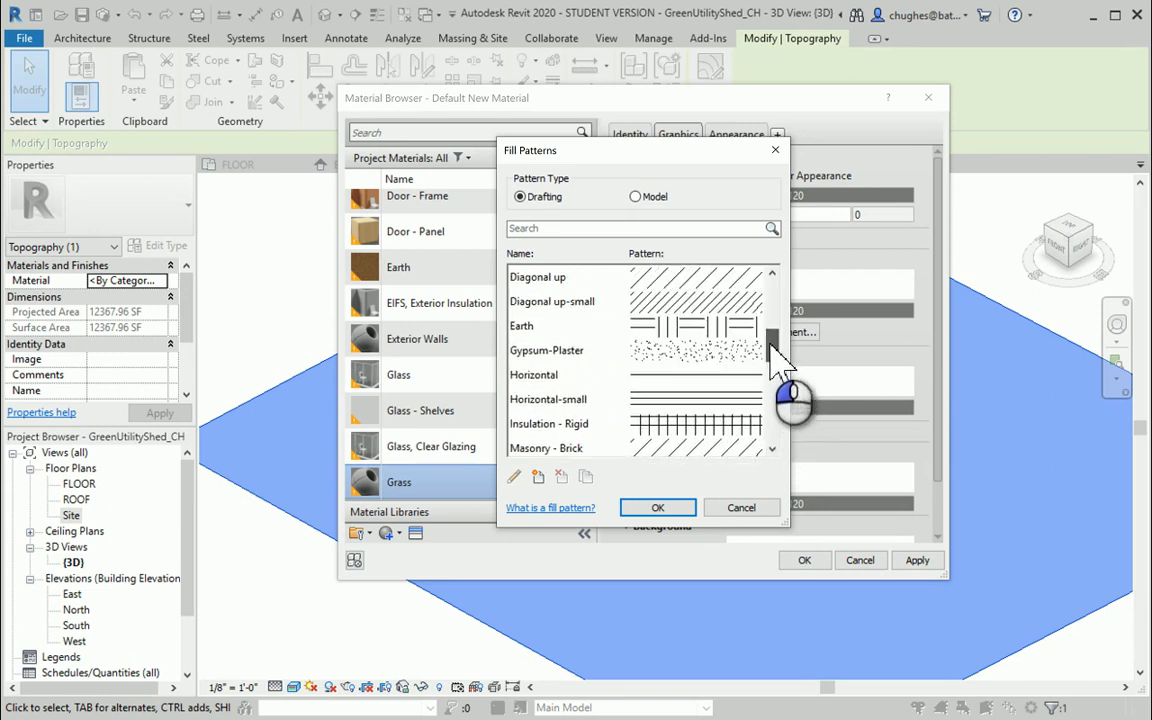
click(681, 328)
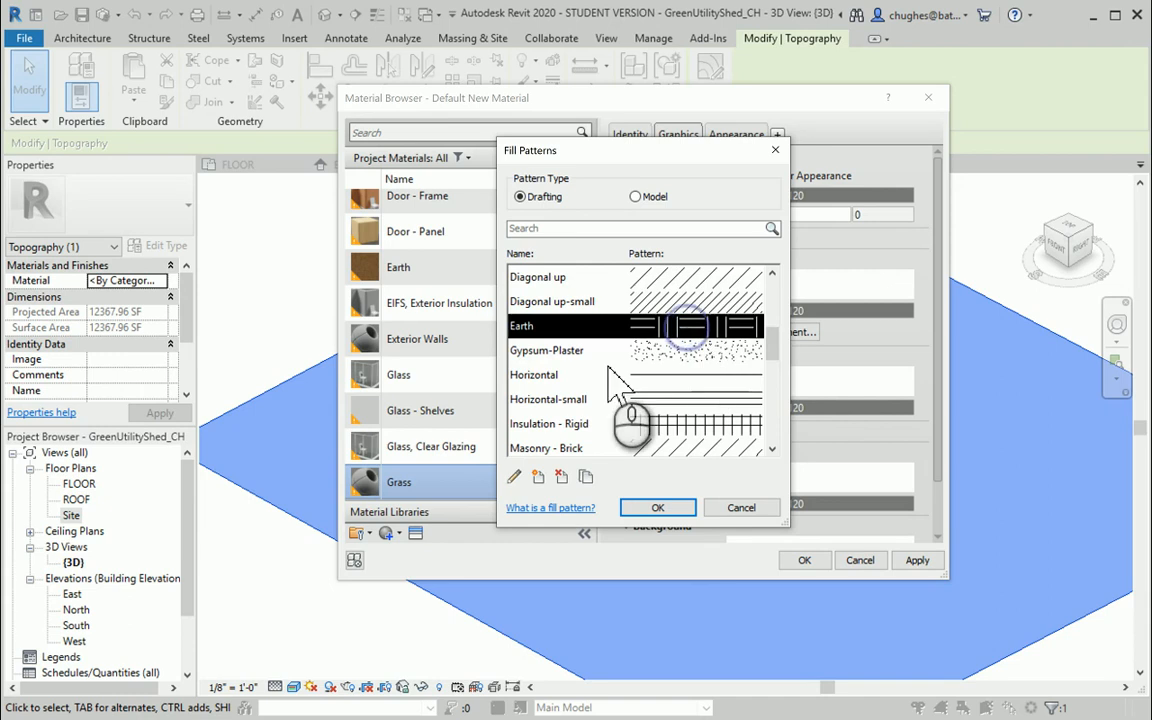
click(652, 507)
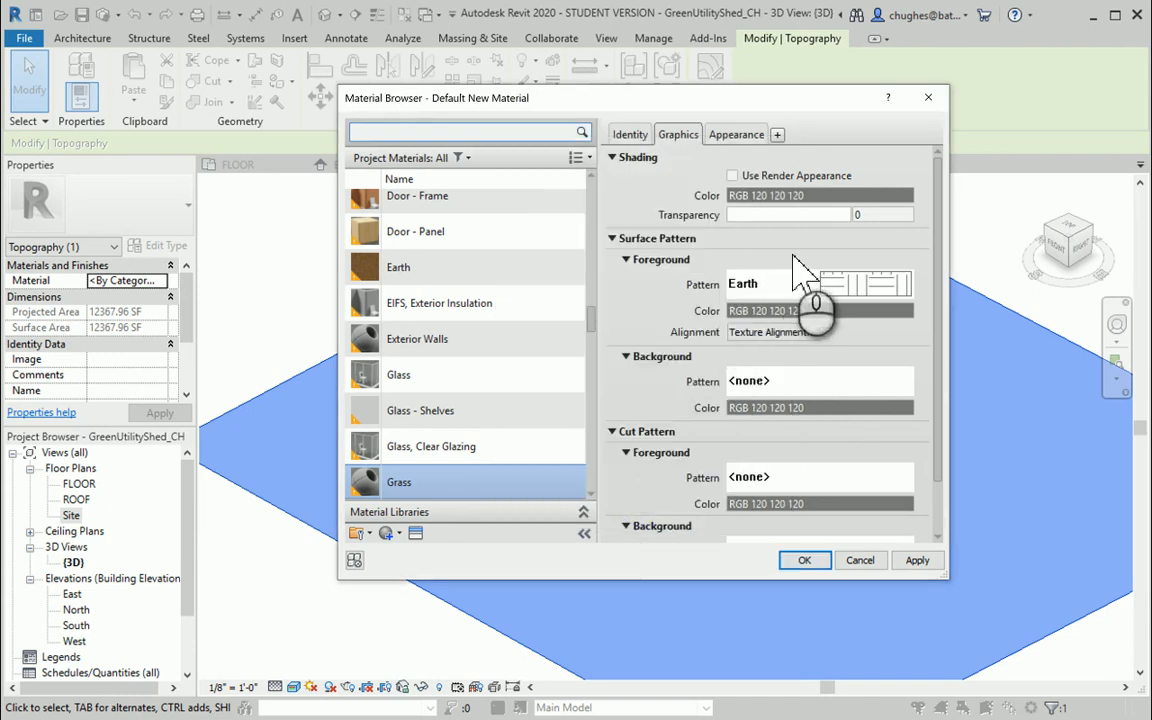
Set the Grass material's shading color to bright green, RGB 0 255 0
click(786, 212)
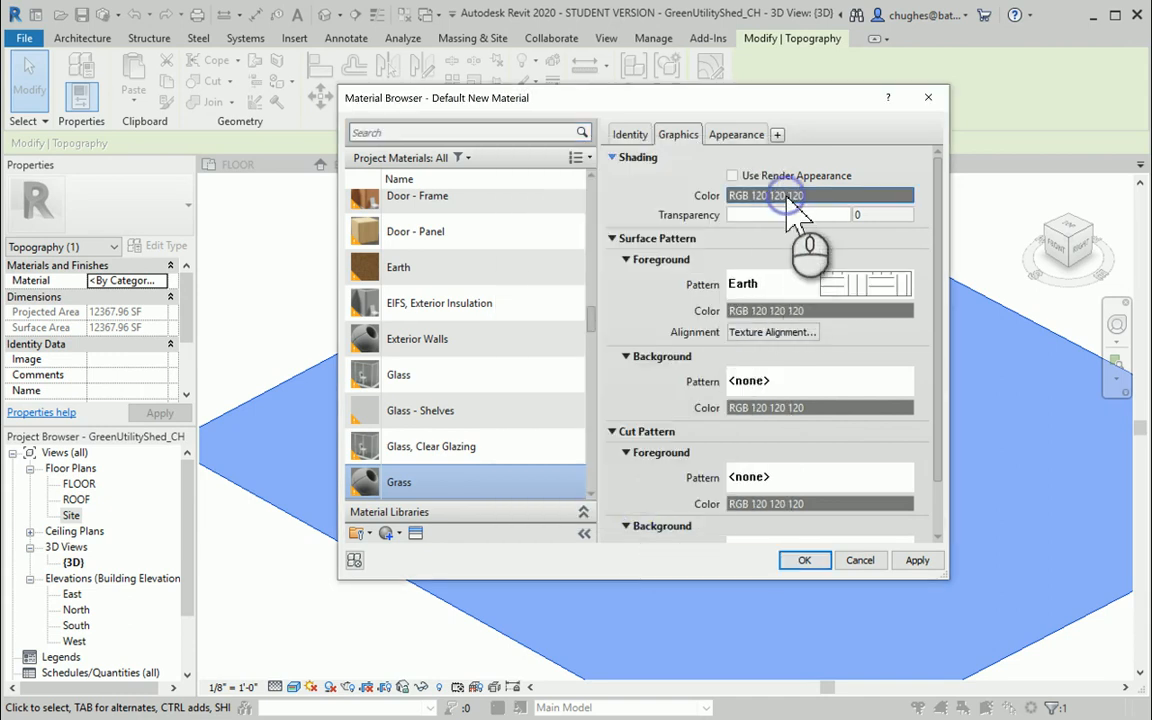
click(788, 197)
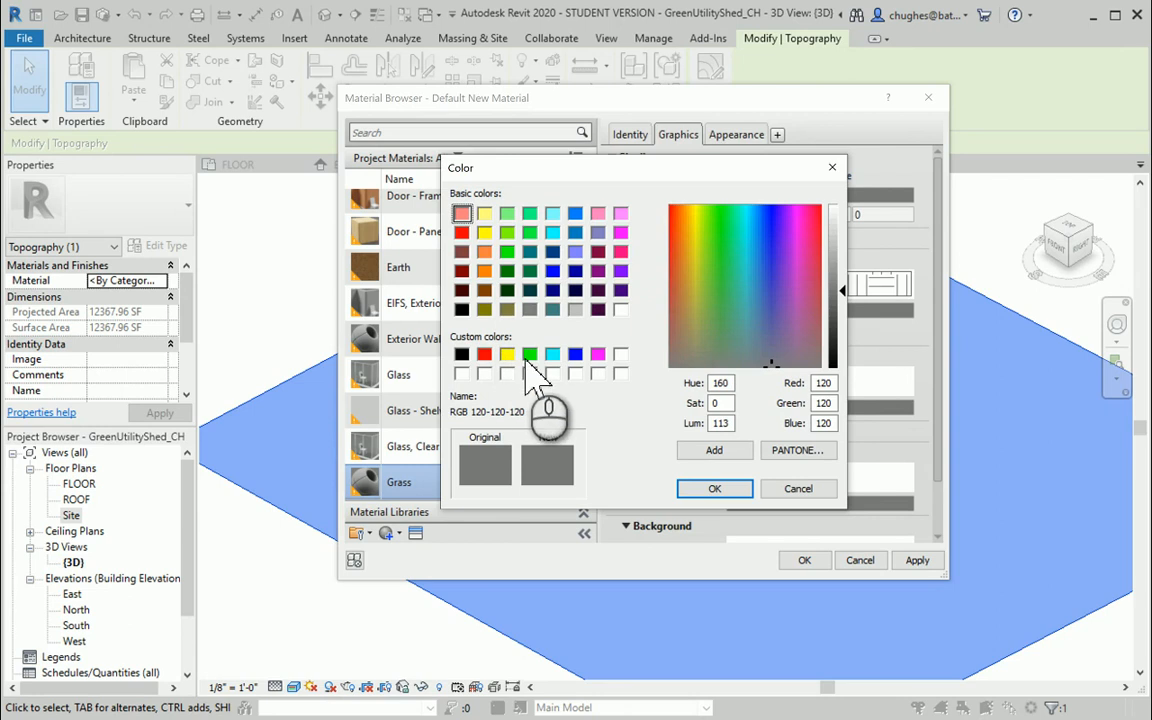
click(529, 354)
click(714, 489)
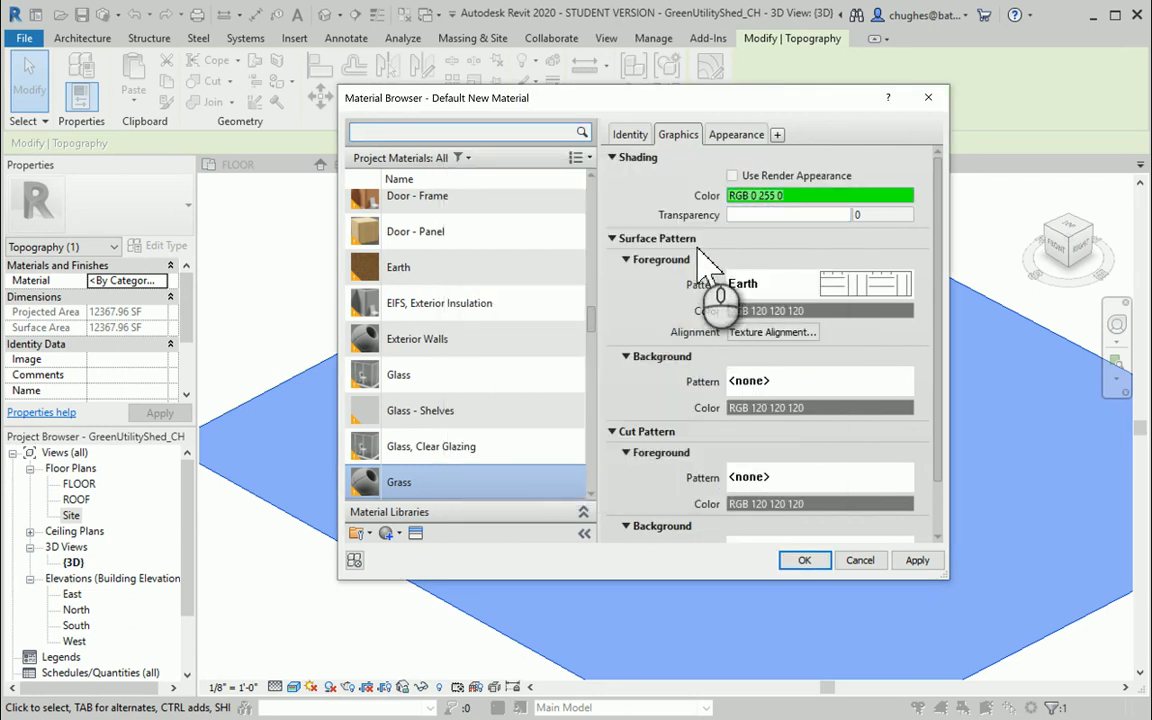
Replace the Grass material's appearance asset with Grass - Generic from the Sitework category of the Appearance Library
click(724, 140)
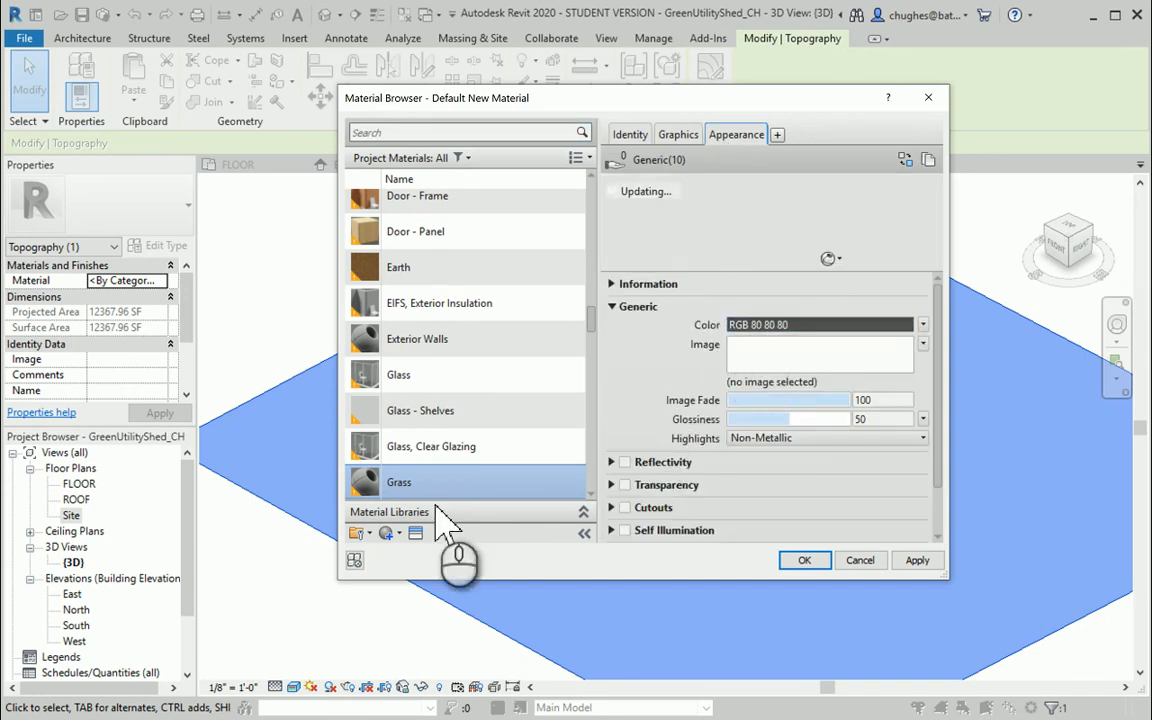
click(415, 533)
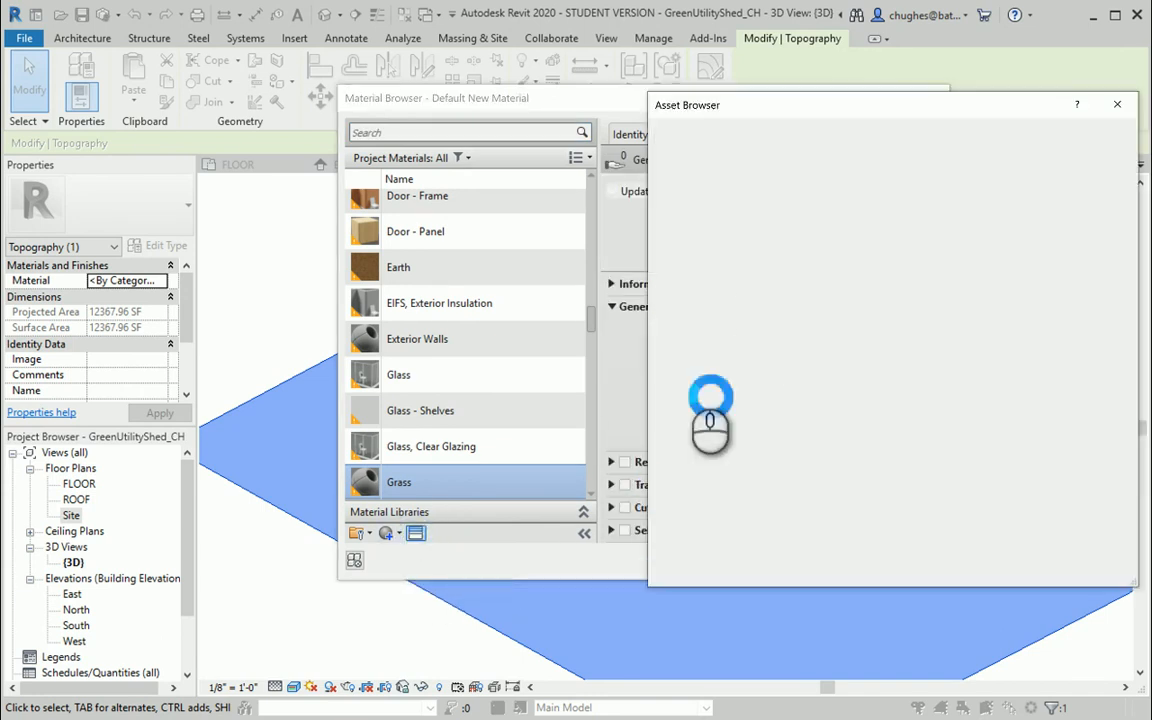
click(653, 225)
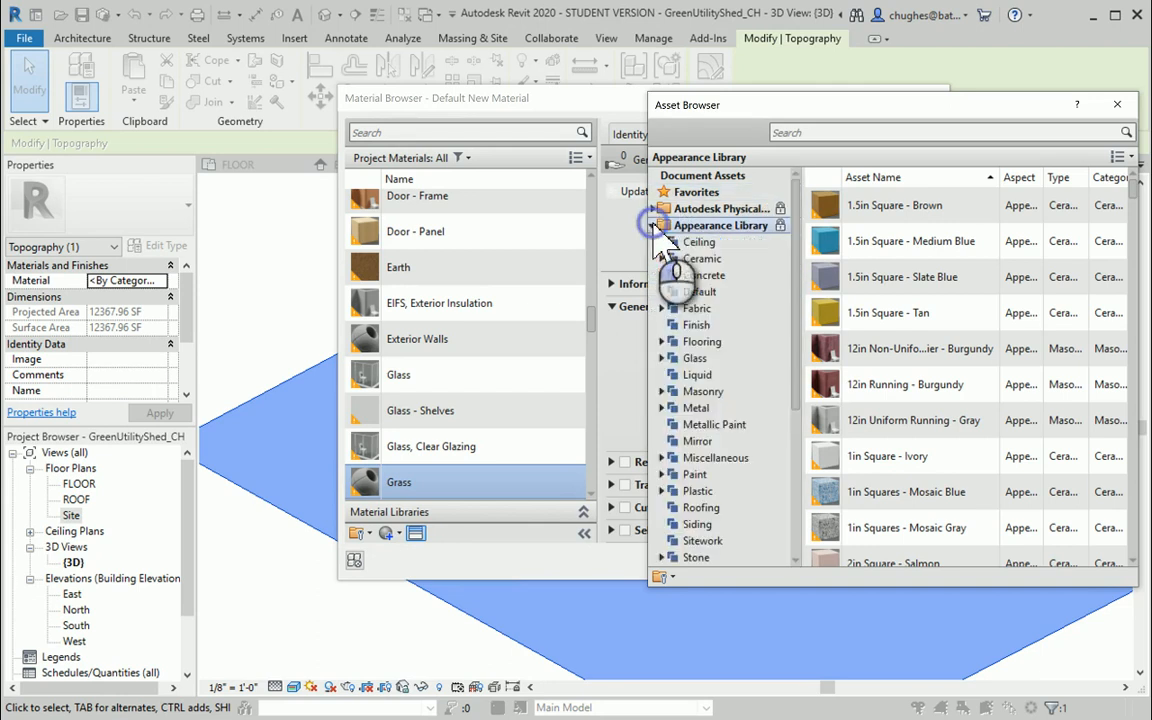
scroll(709, 282, down, 2)
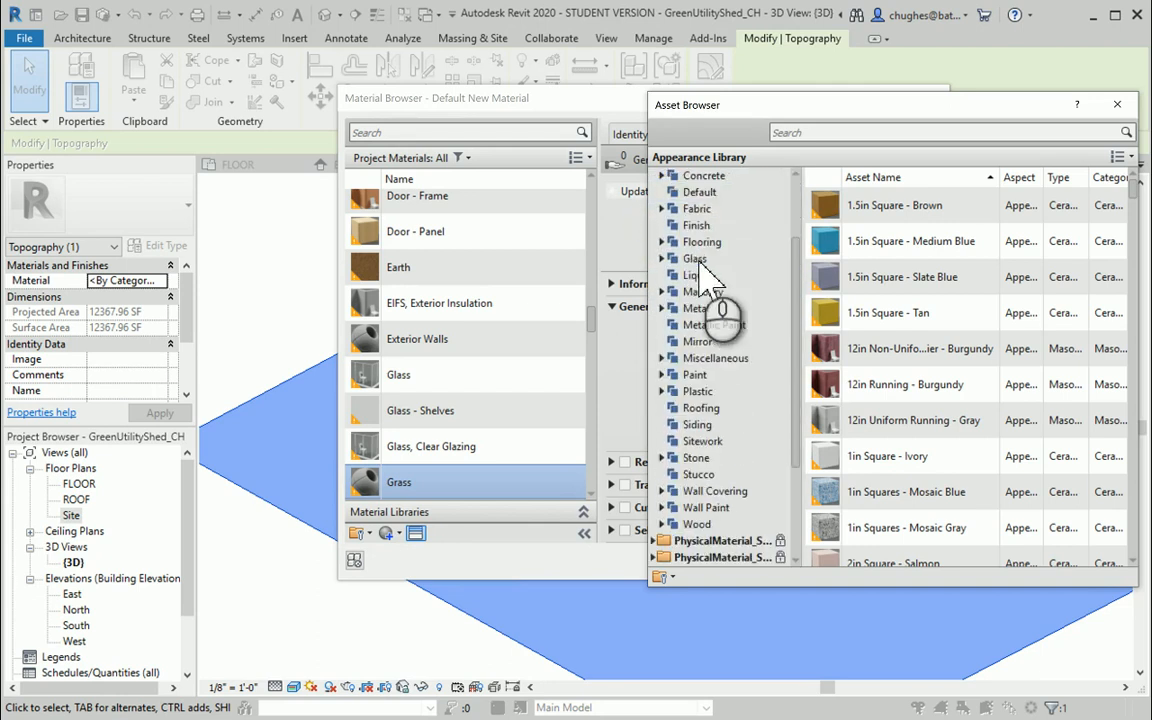
click(705, 442)
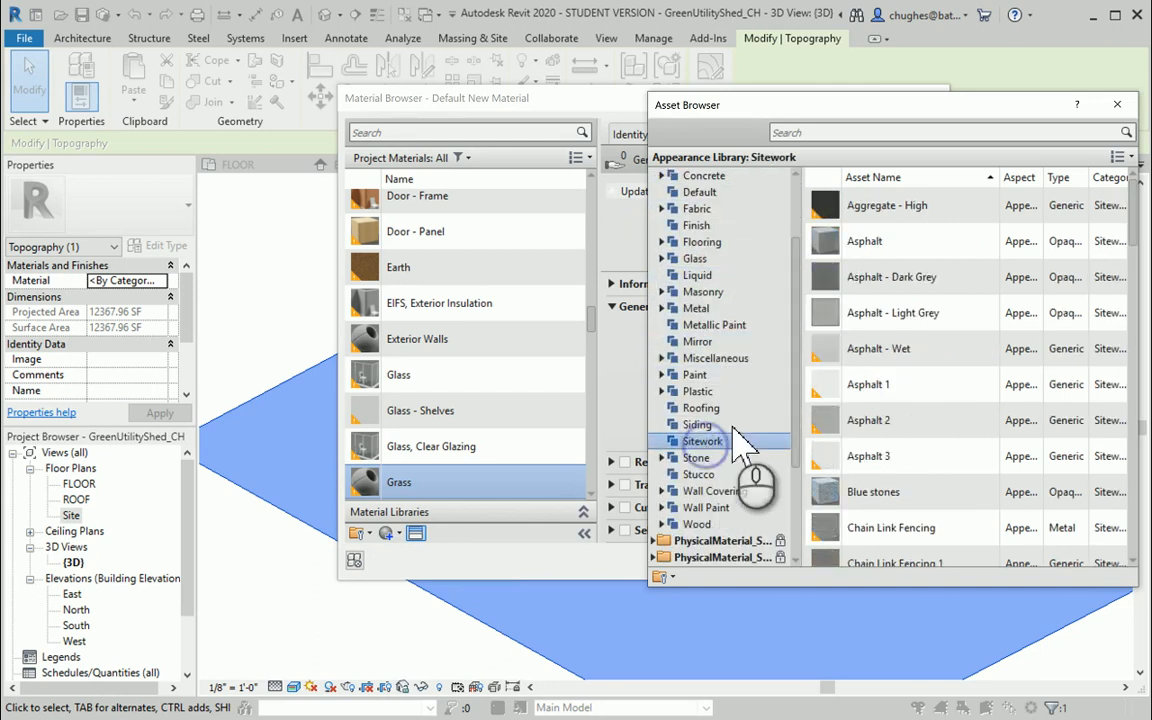
scroll(936, 322, down, 5)
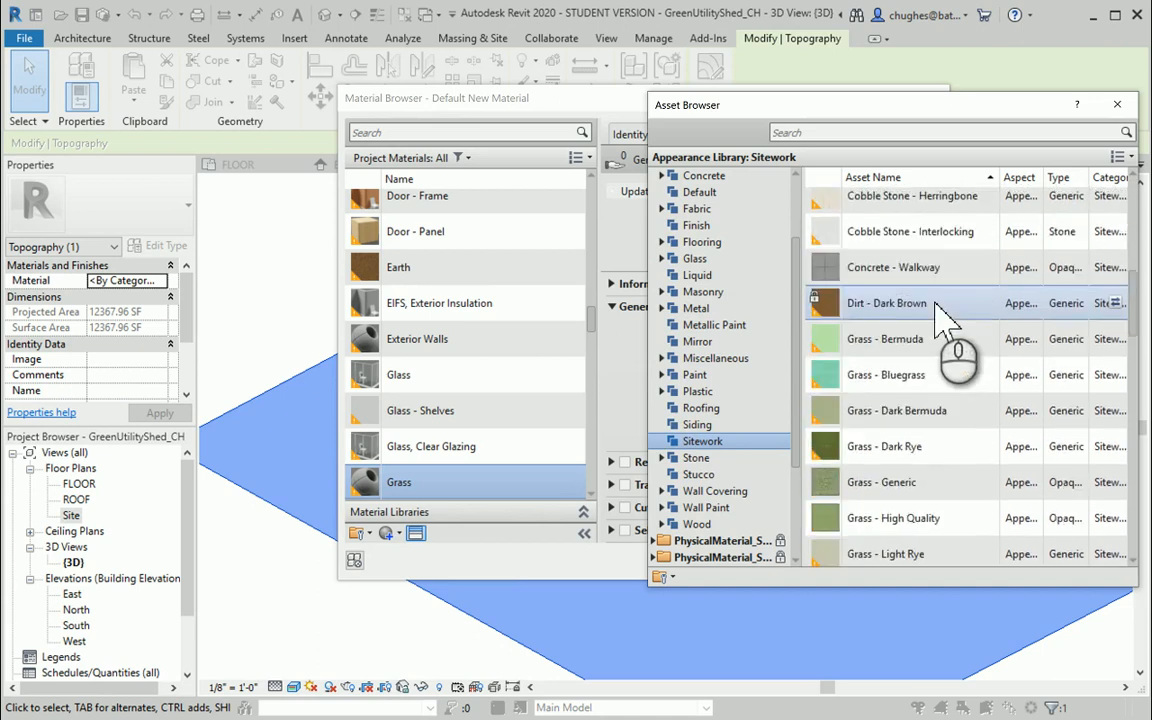
scroll(970, 270, down, 2)
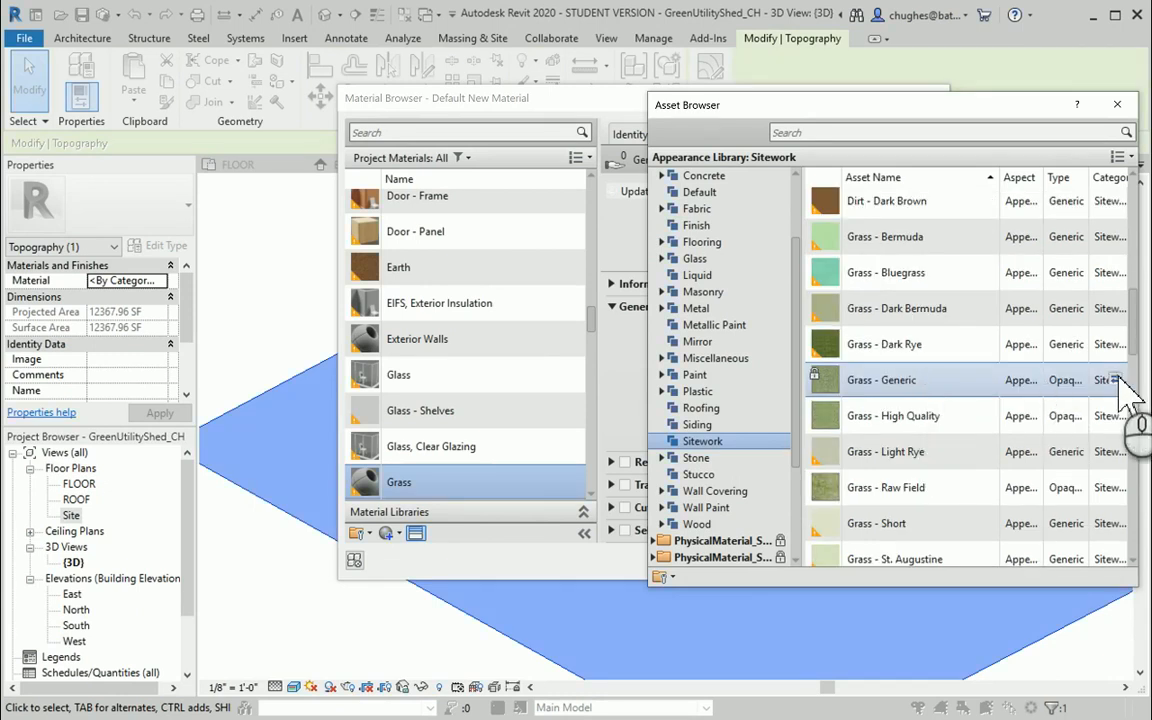
click(1115, 379)
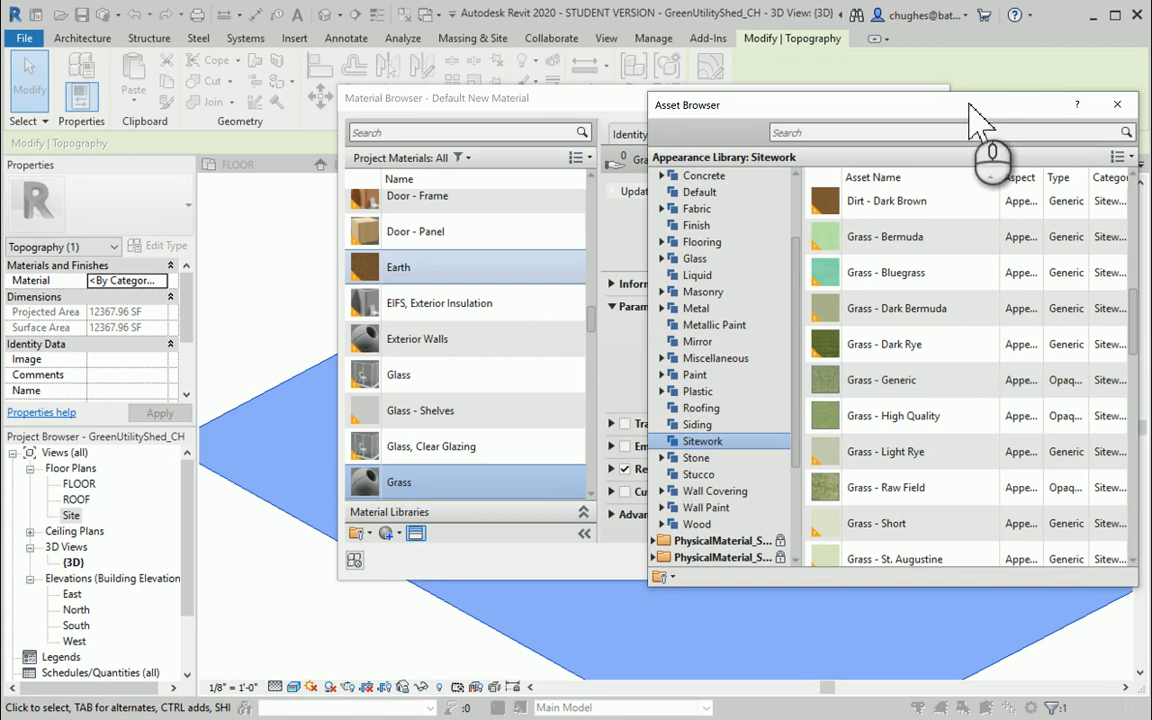
drag(975, 106, 970, 151)
click(1108, 149)
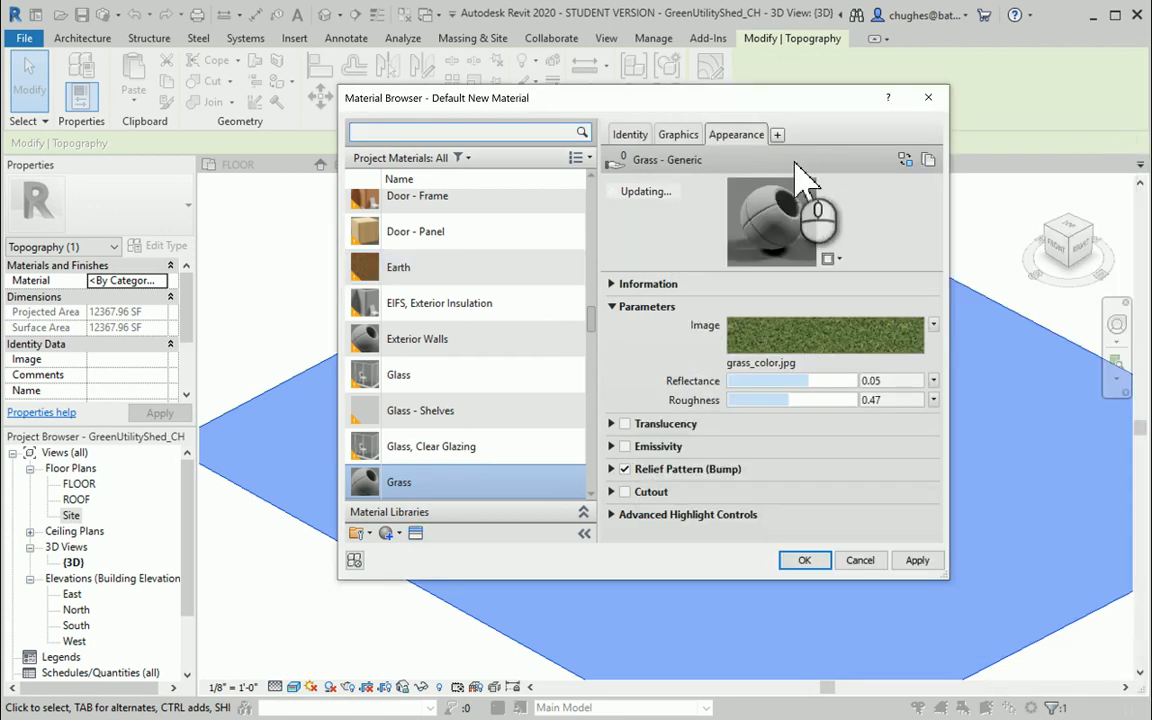
Make the Grass material use its render appearance for shading, and apply it to the toposurface
click(677, 134)
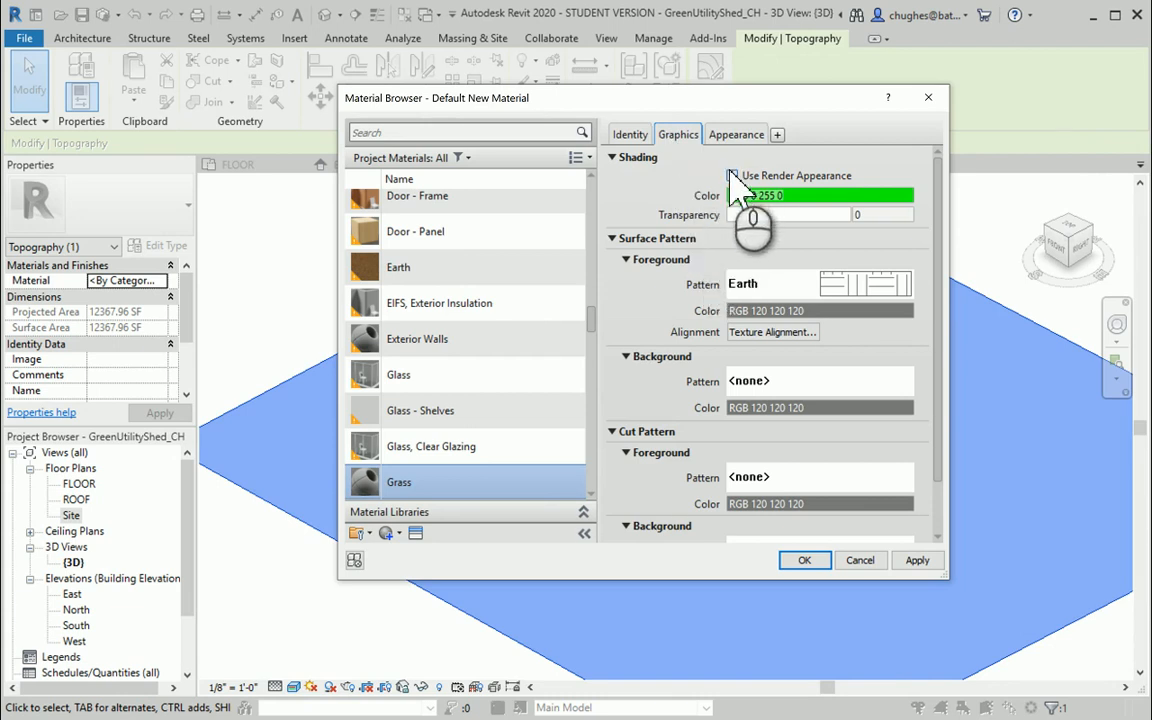
click(735, 134)
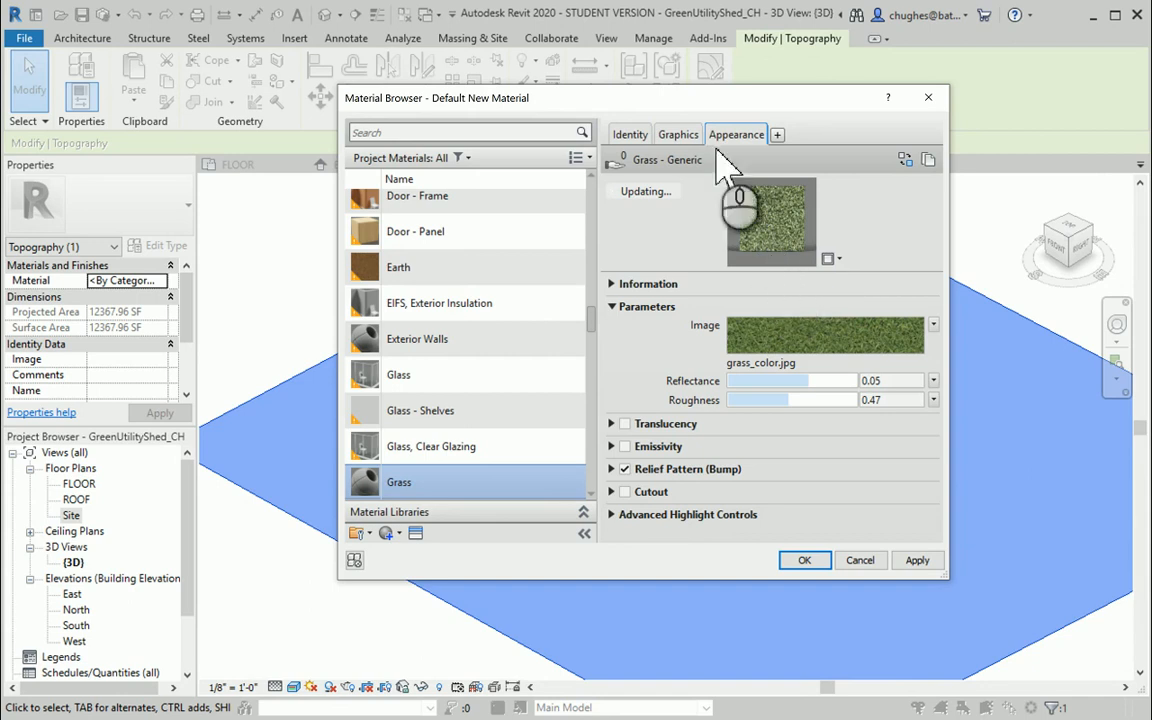
click(670, 136)
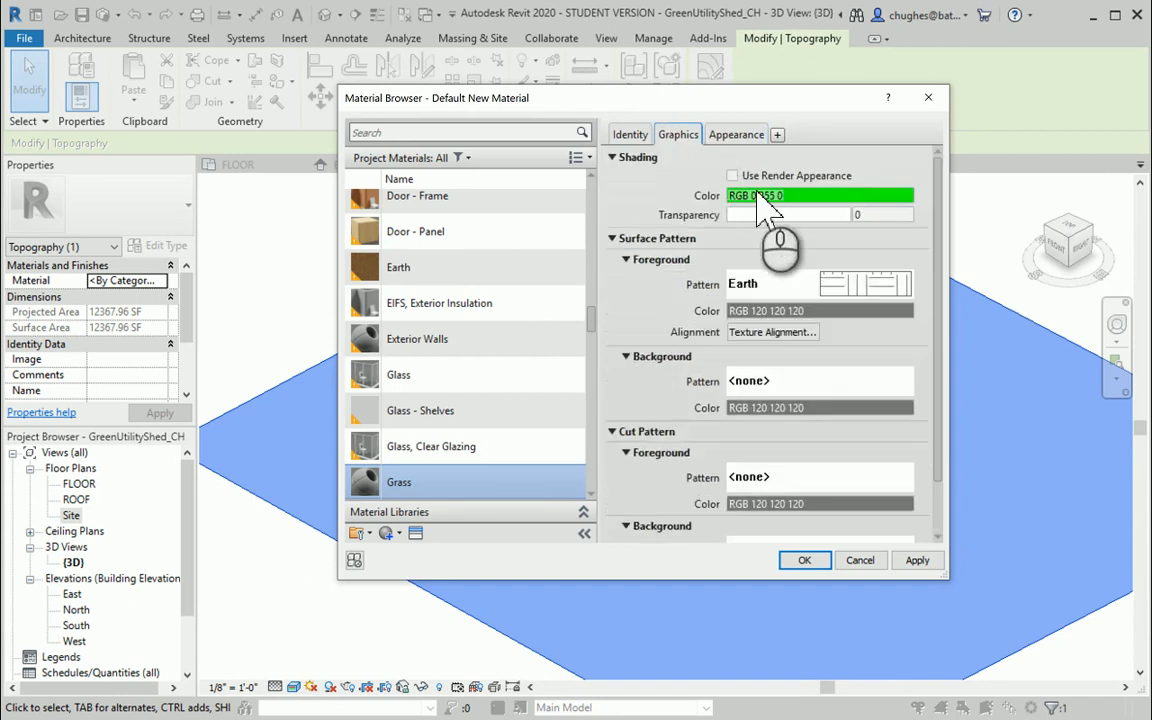
click(733, 176)
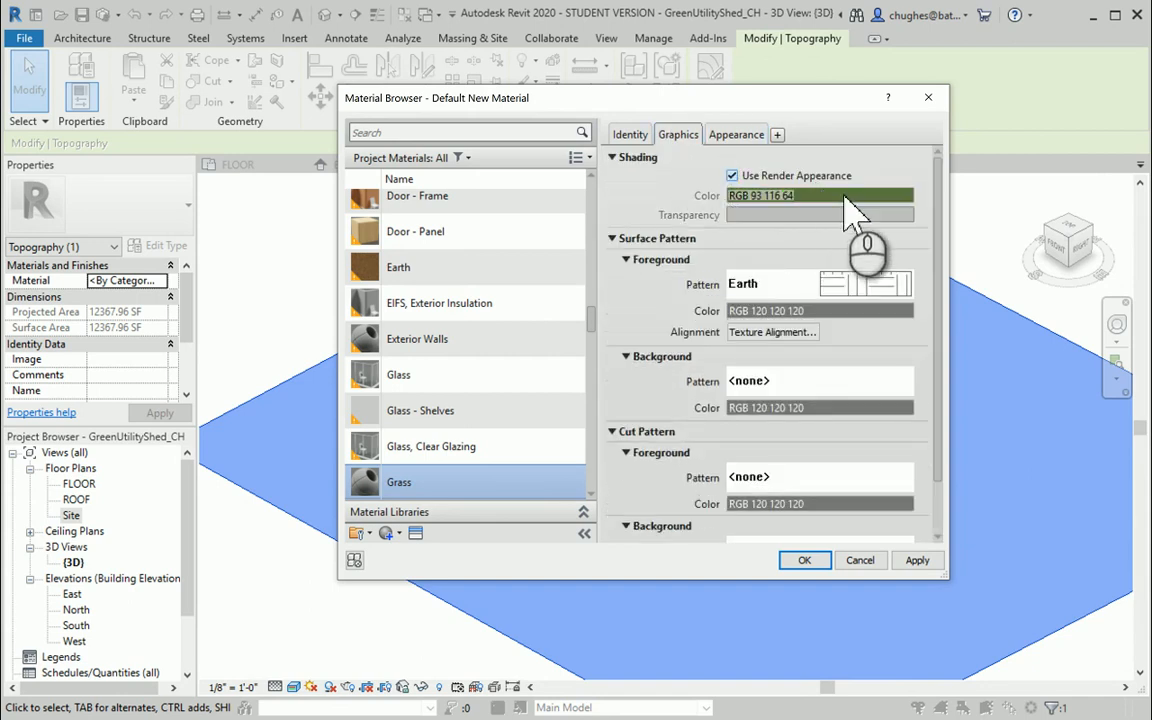
click(905, 560)
click(801, 561)
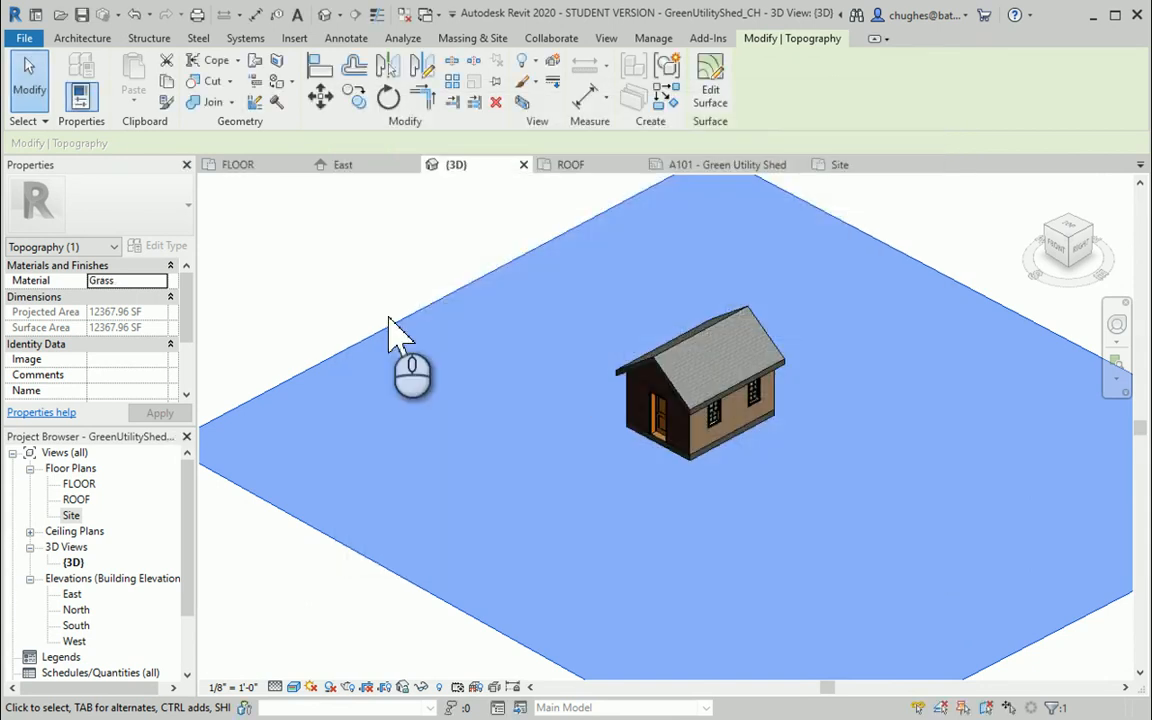
Deselect the toposurface to inspect the grass around the shed in 3D, and save the project
click(350, 268)
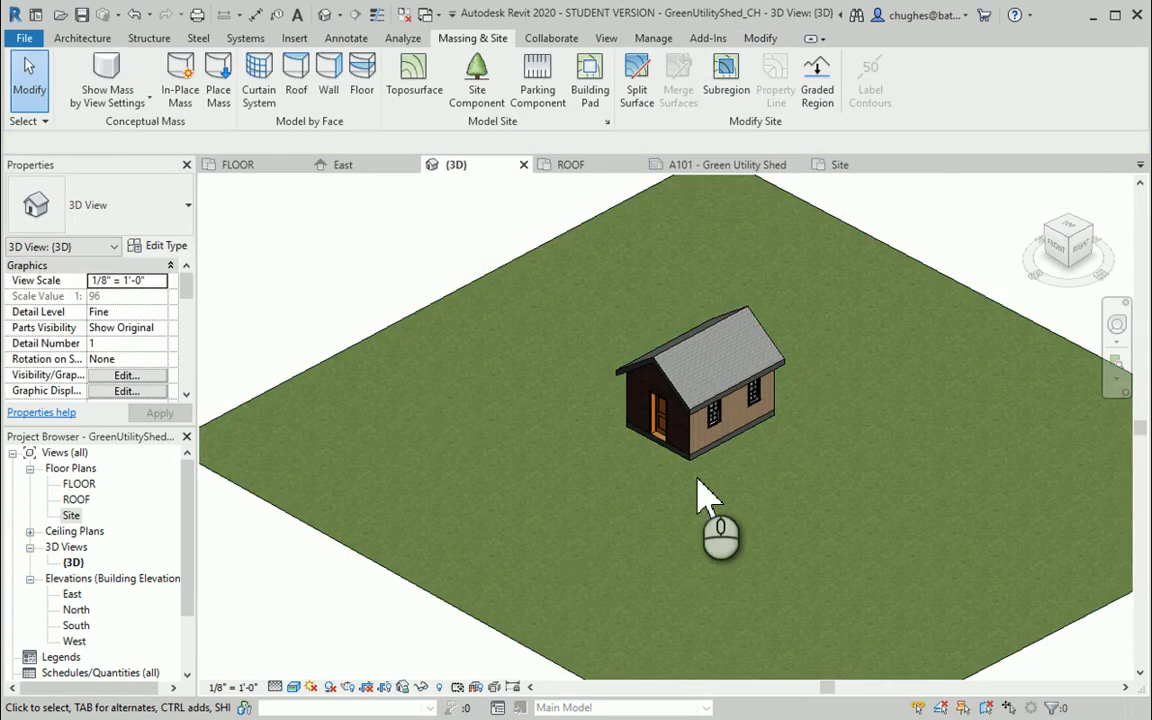
scroll(700, 490, up, 3)
scroll(700, 495, up, 2)
scroll(700, 495, down, 4)
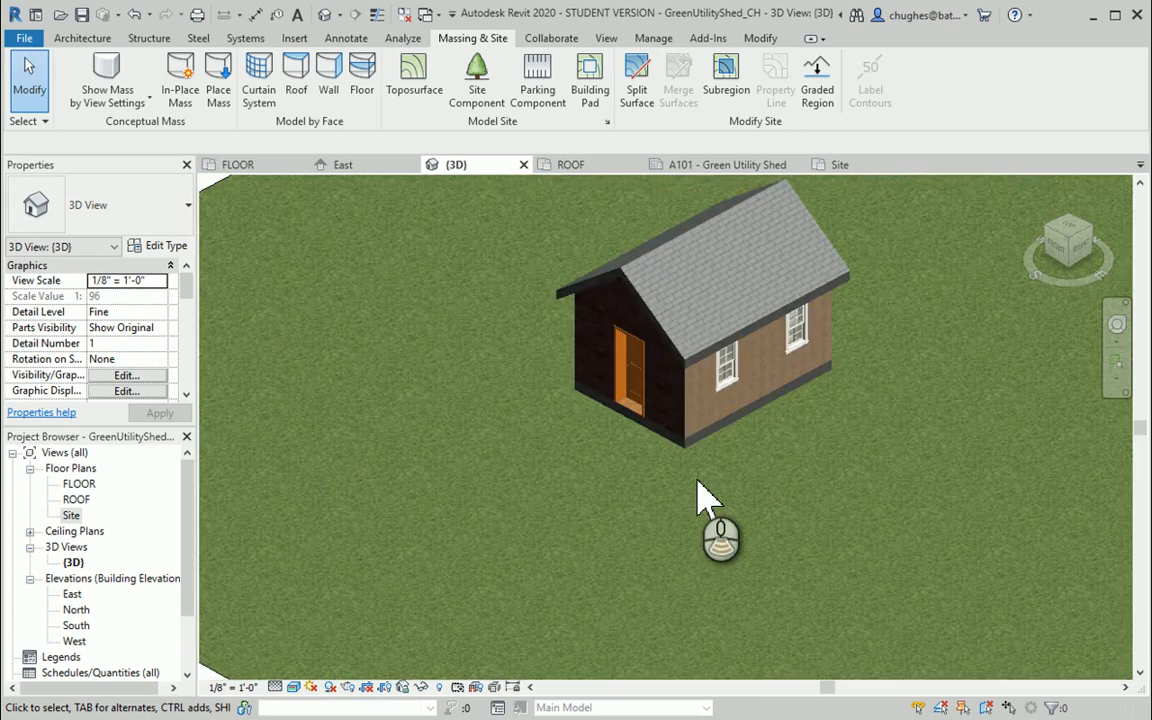
scroll(700, 495, up, 2)
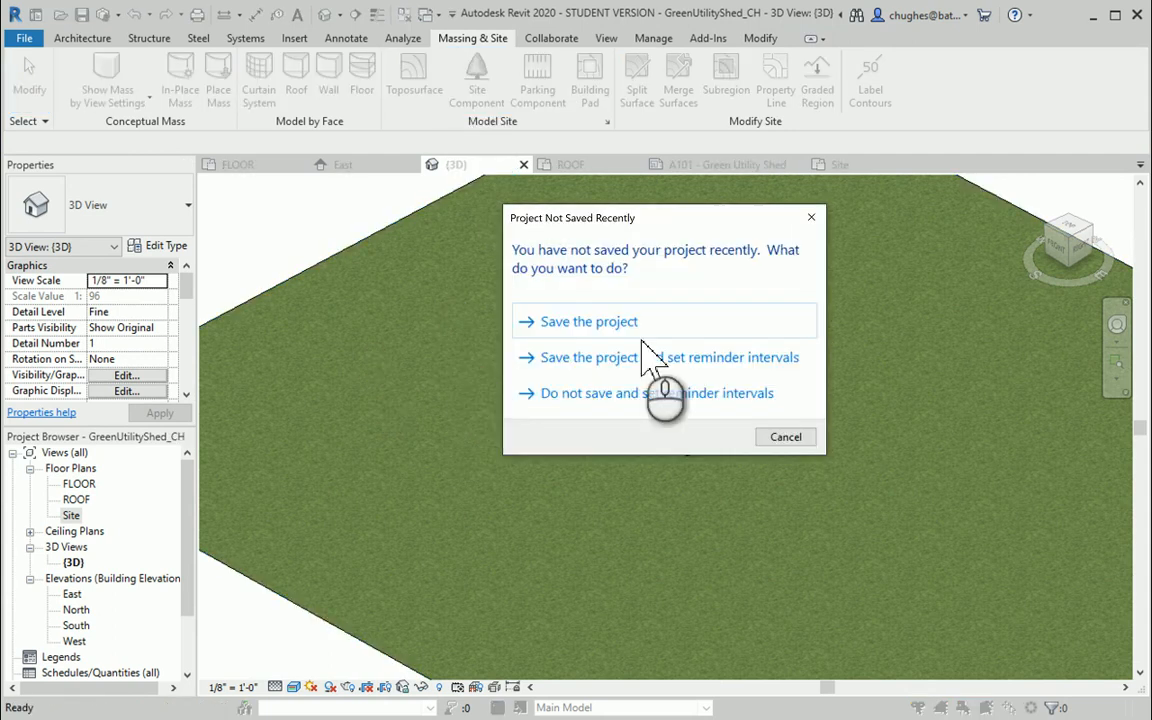
click(565, 322)
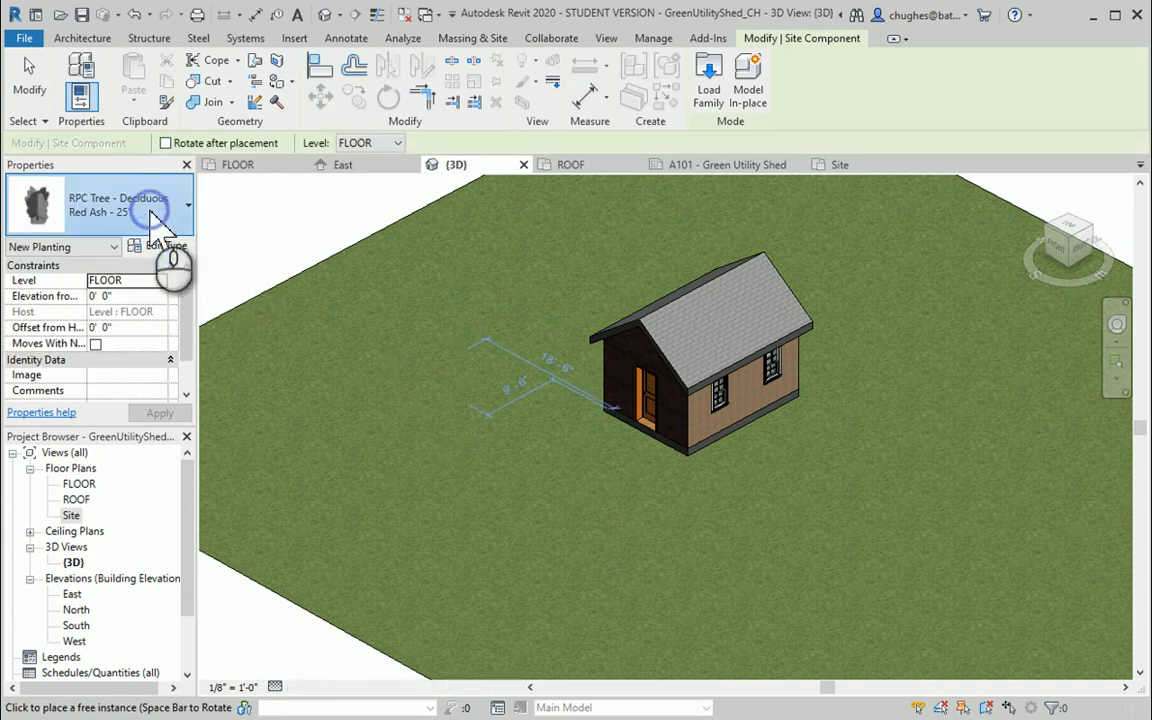
Choose the RPC Tree - Deciduous type American Beech - 20' for the site component and open the Site floor plan
click(152, 218)
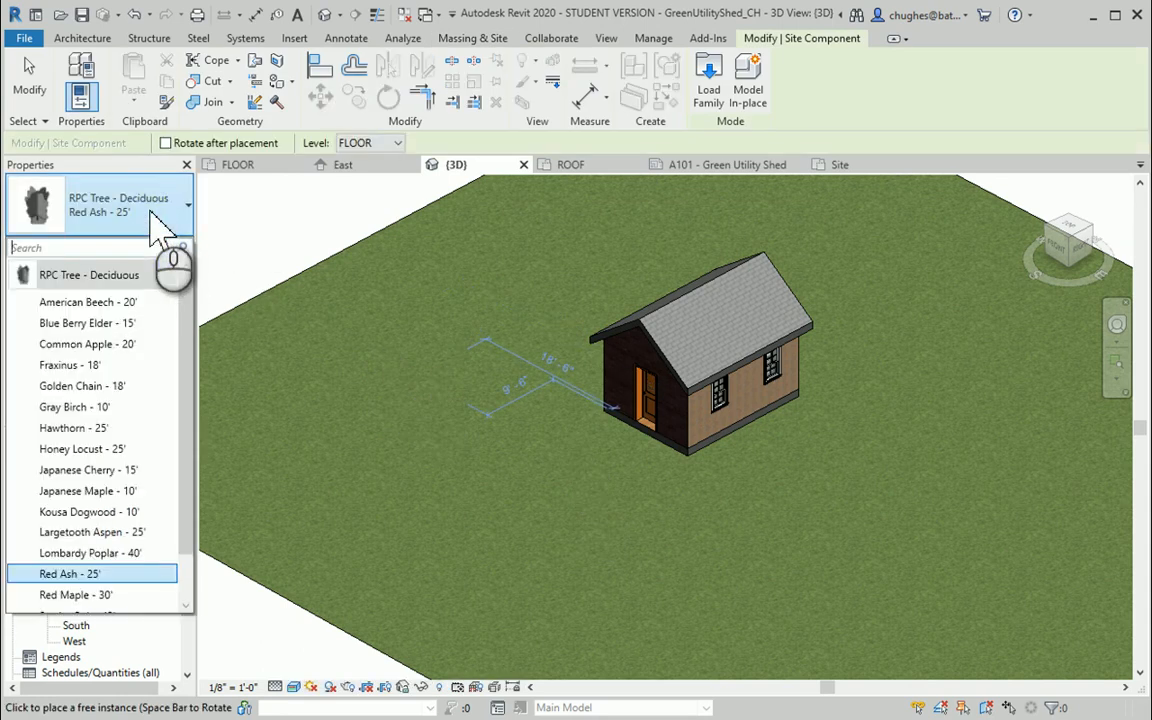
click(131, 305)
click(72, 515)
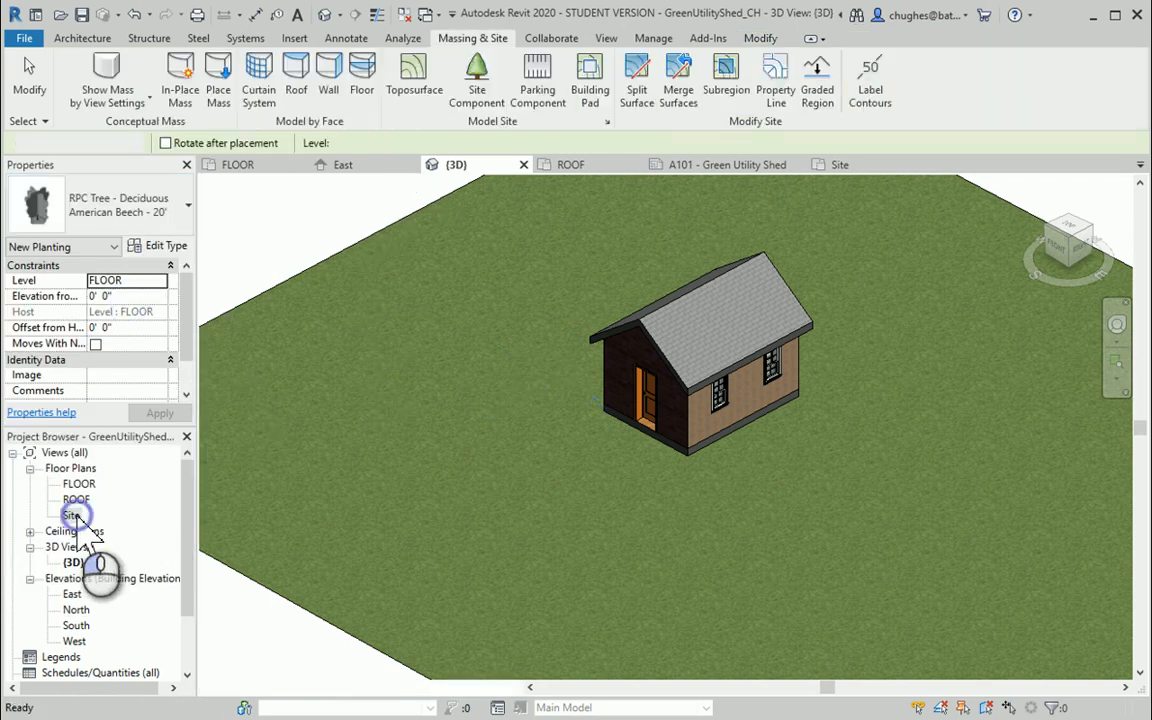
double_click(72, 515)
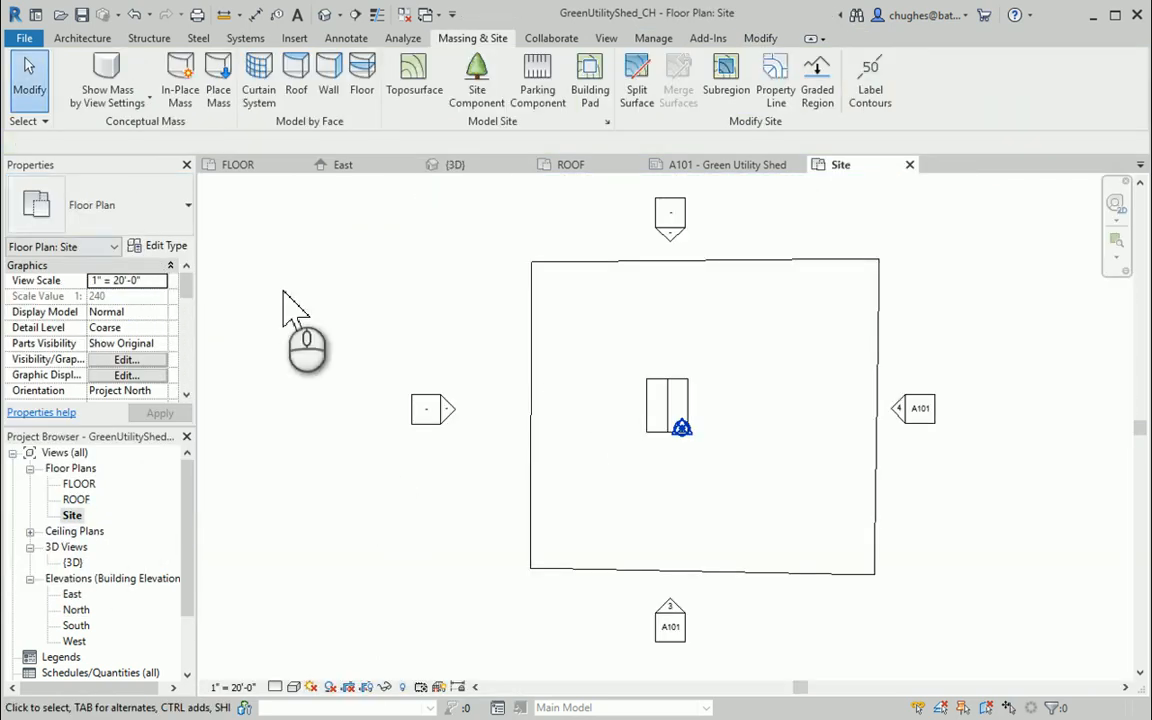
Place an American Beech - 20' tree northwest of the shed, about 11'-6" west and 12'-6" north of its walls
click(477, 80)
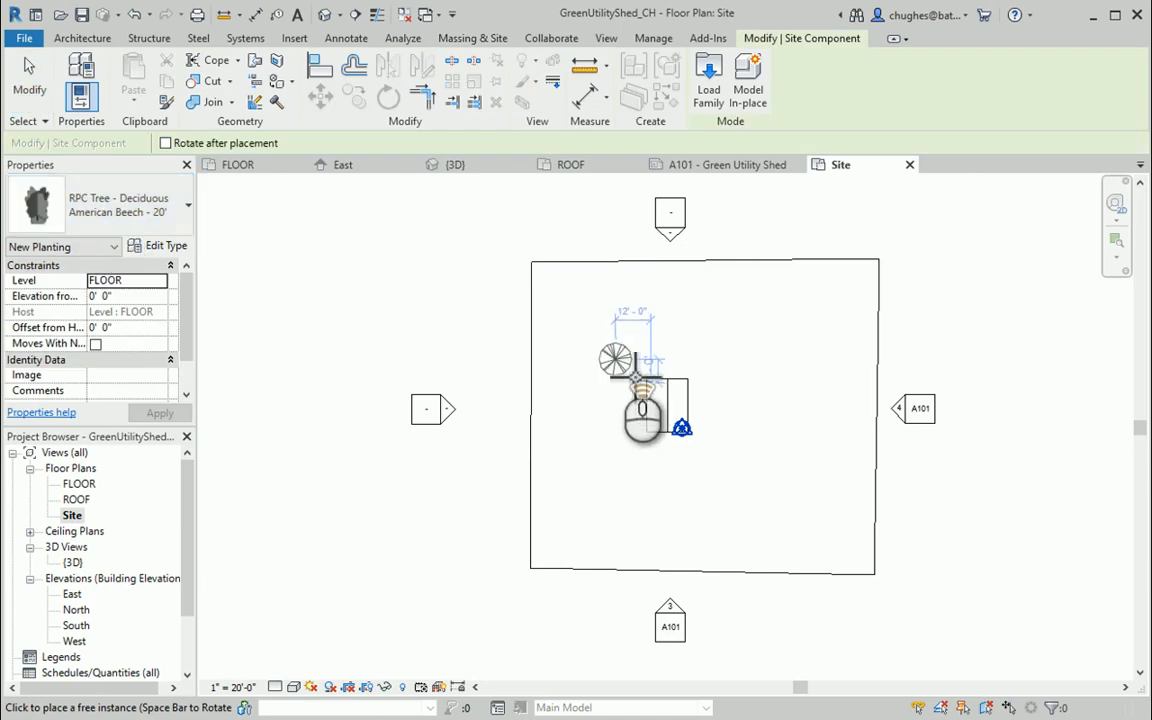
scroll(636, 380, up, 3)
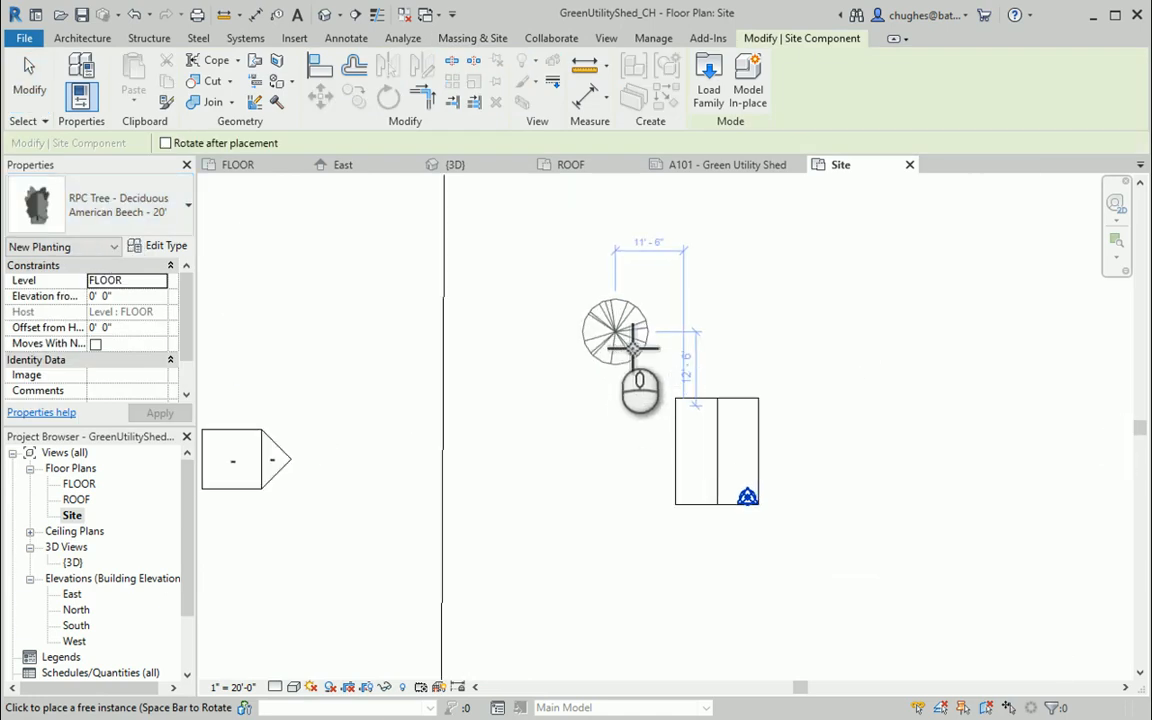
click(632, 346)
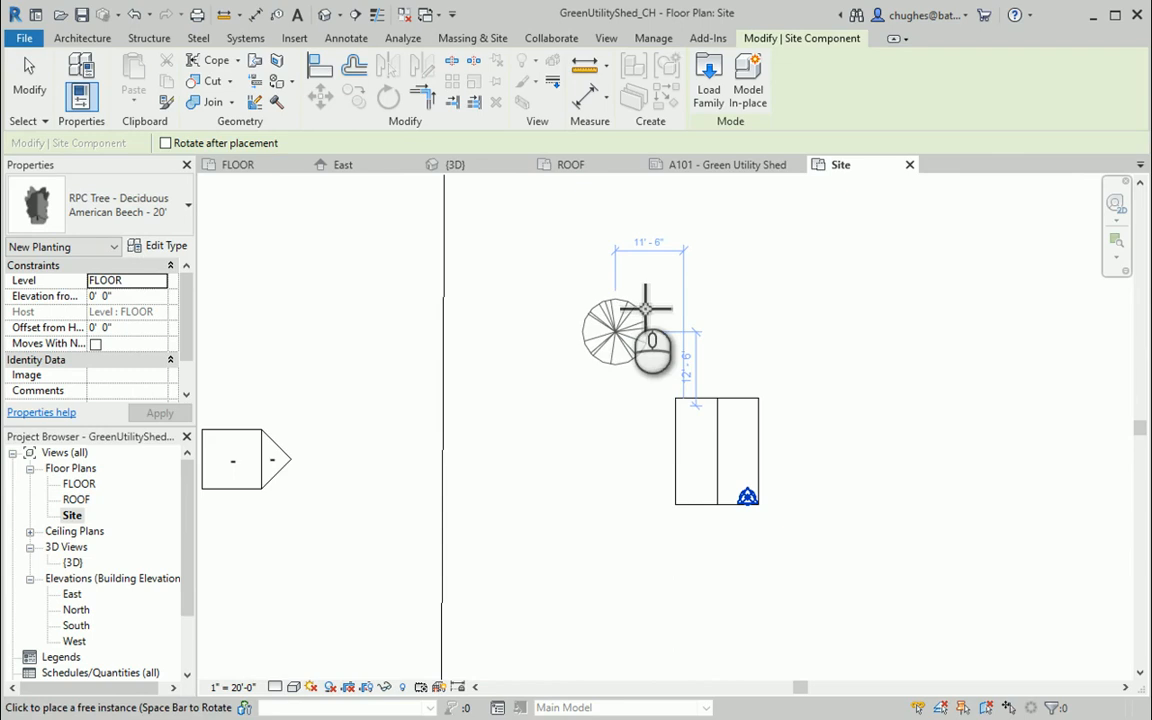
Place a Gray Birch - 10' tree west of the American Beech and aligned with it, about 23'-0" from the shed's west wall
click(145, 212)
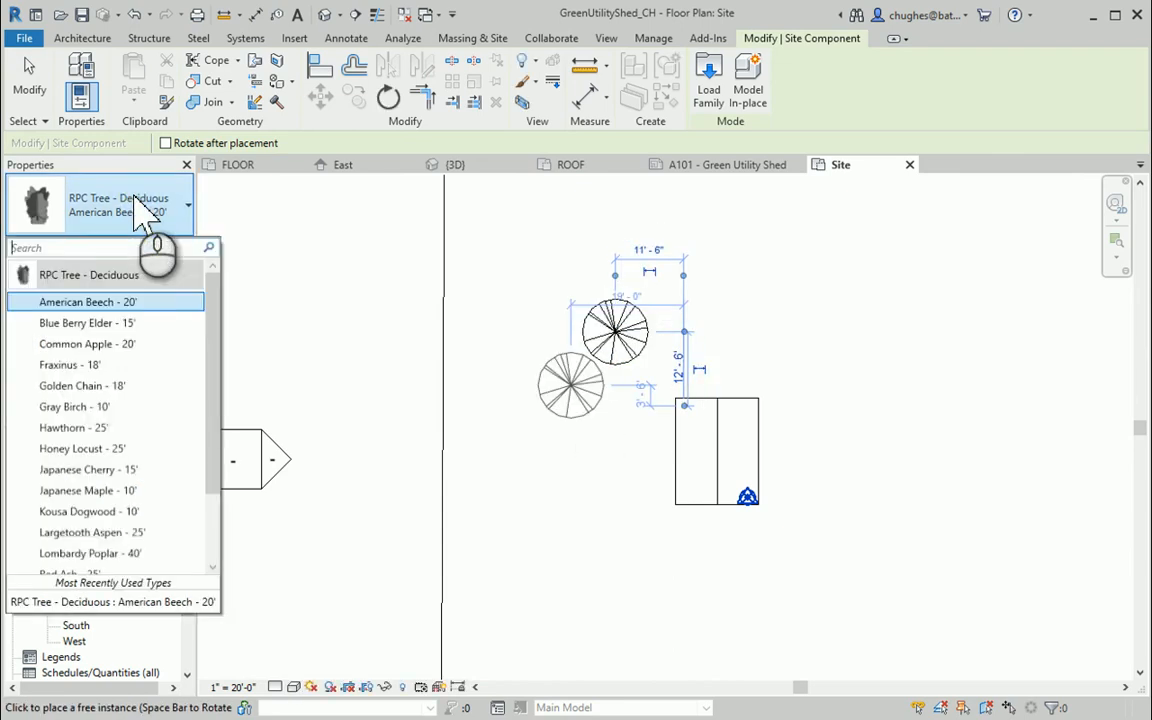
click(98, 406)
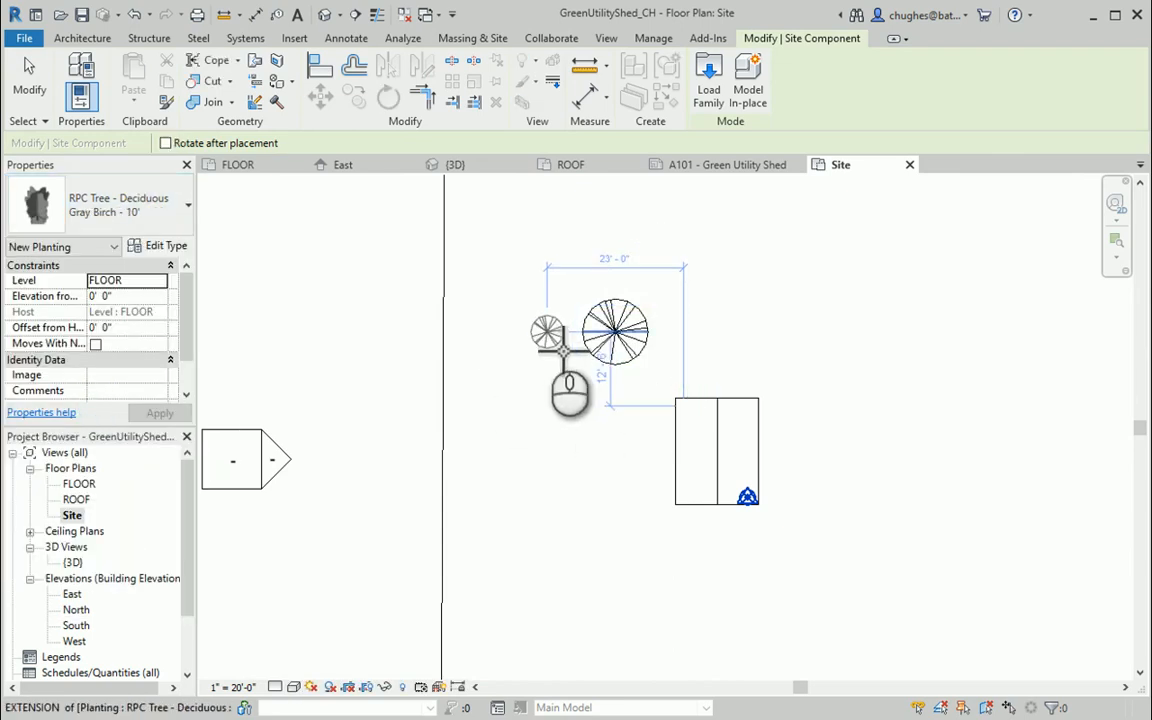
click(547, 333)
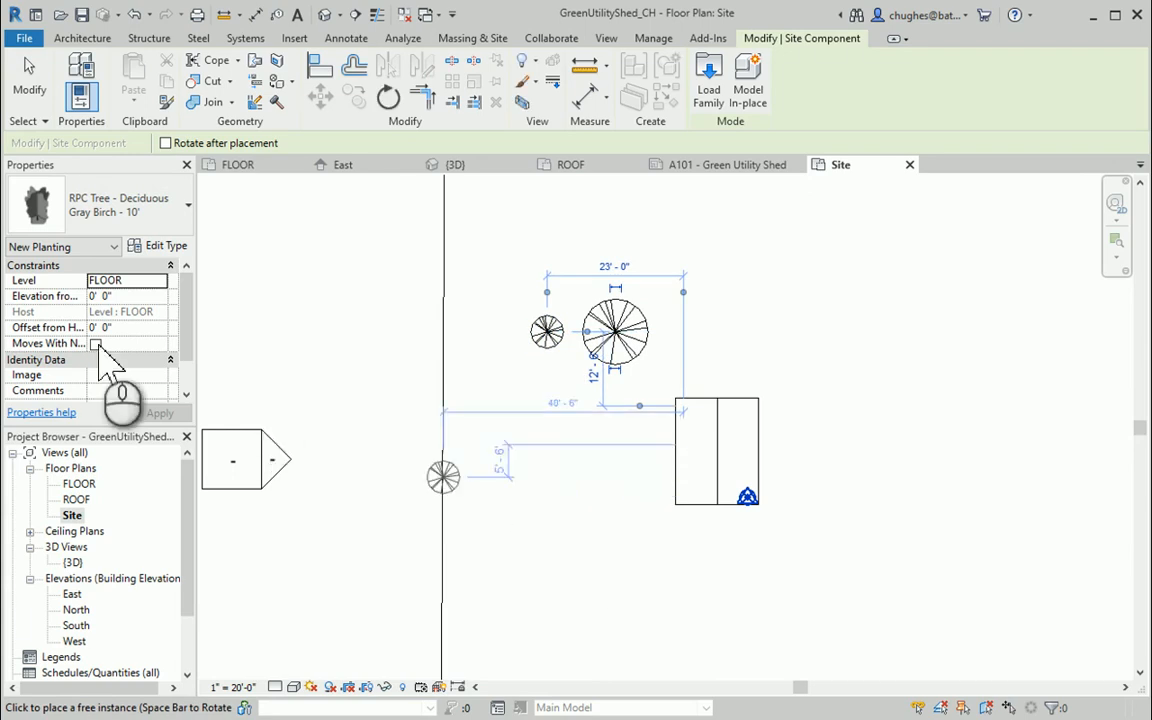
Look through the deciduous tree types and preview the loadable plant, shrub and tree families in the US Imperial Planting folder
click(138, 226)
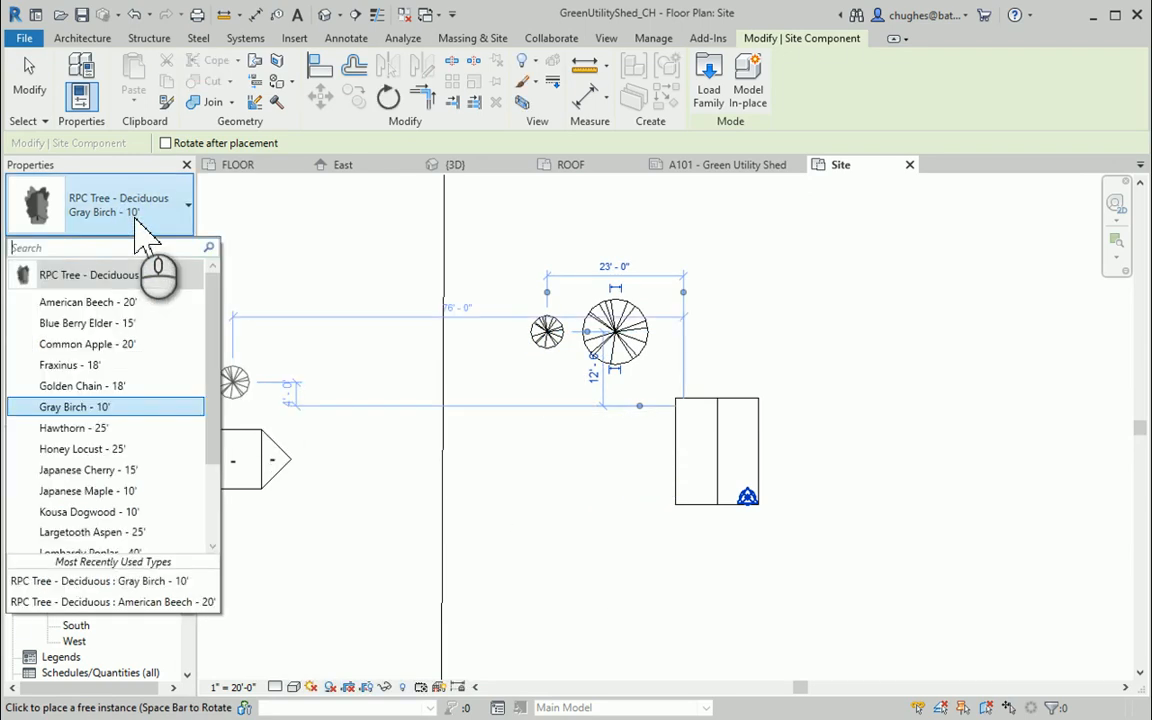
scroll(104, 461, down, 2)
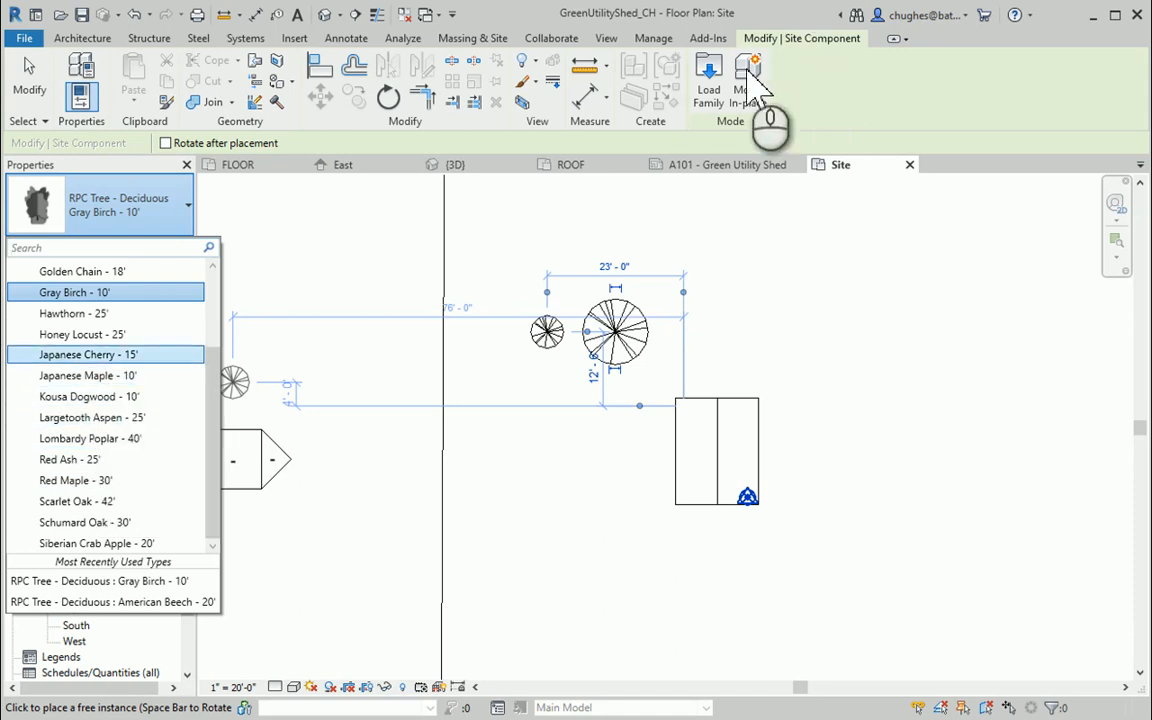
click(712, 86)
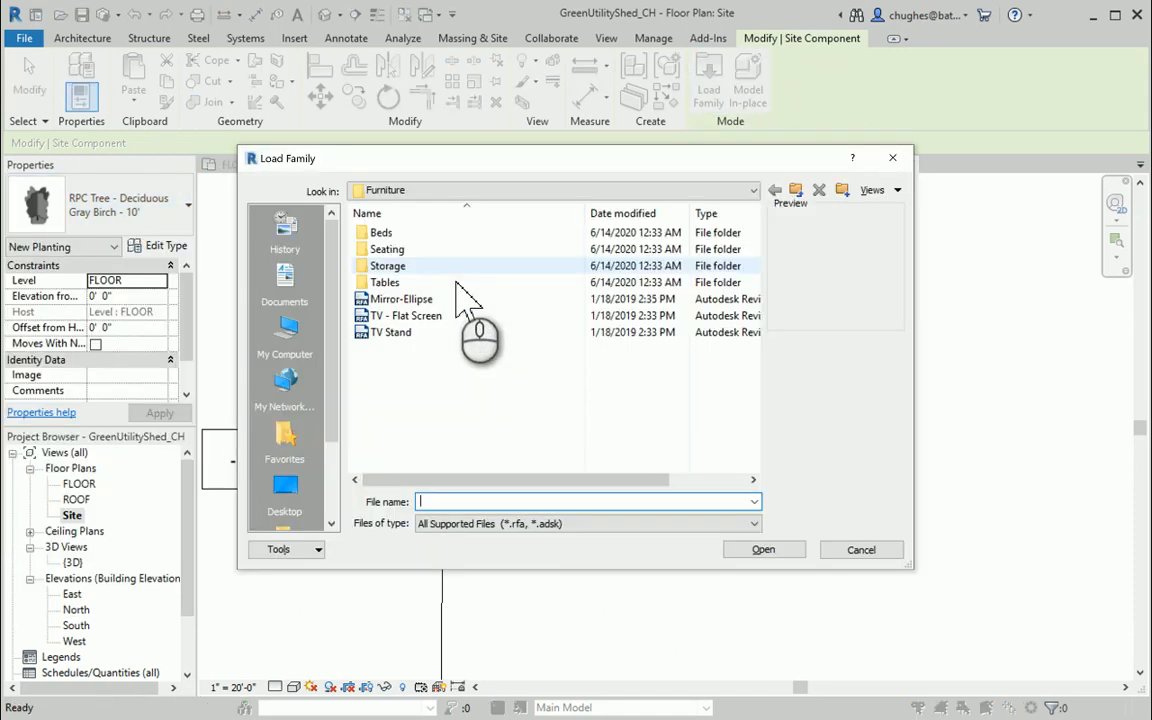
click(796, 190)
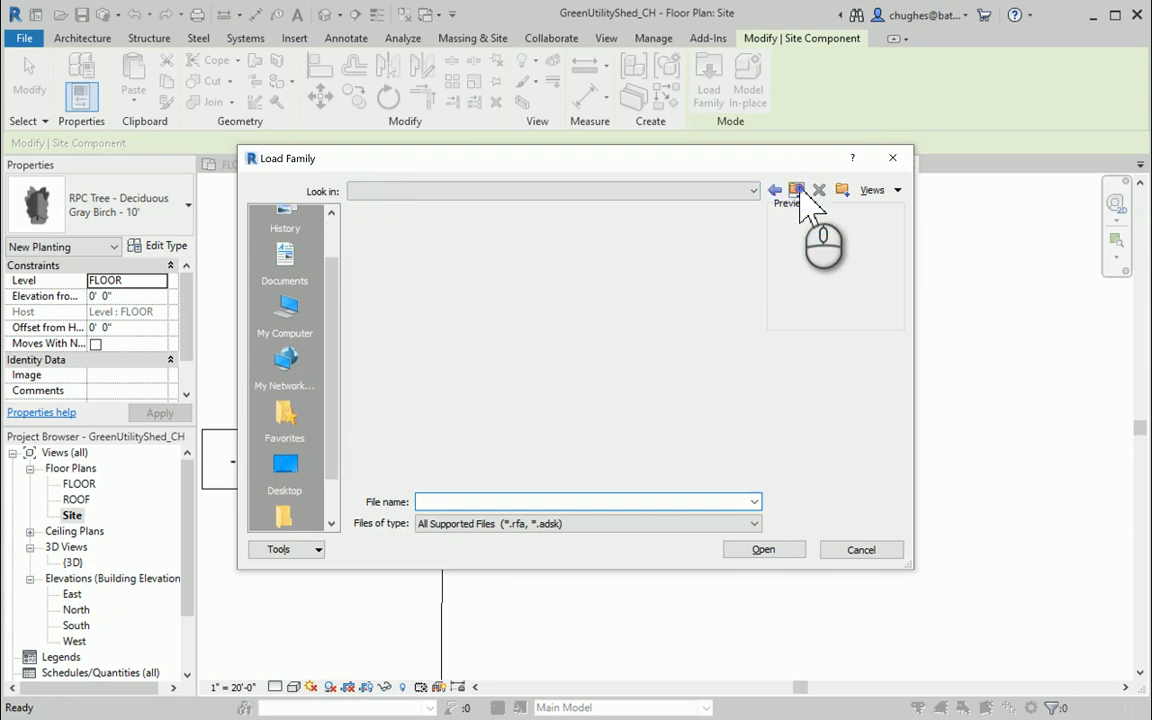
drag(757, 282, 757, 362)
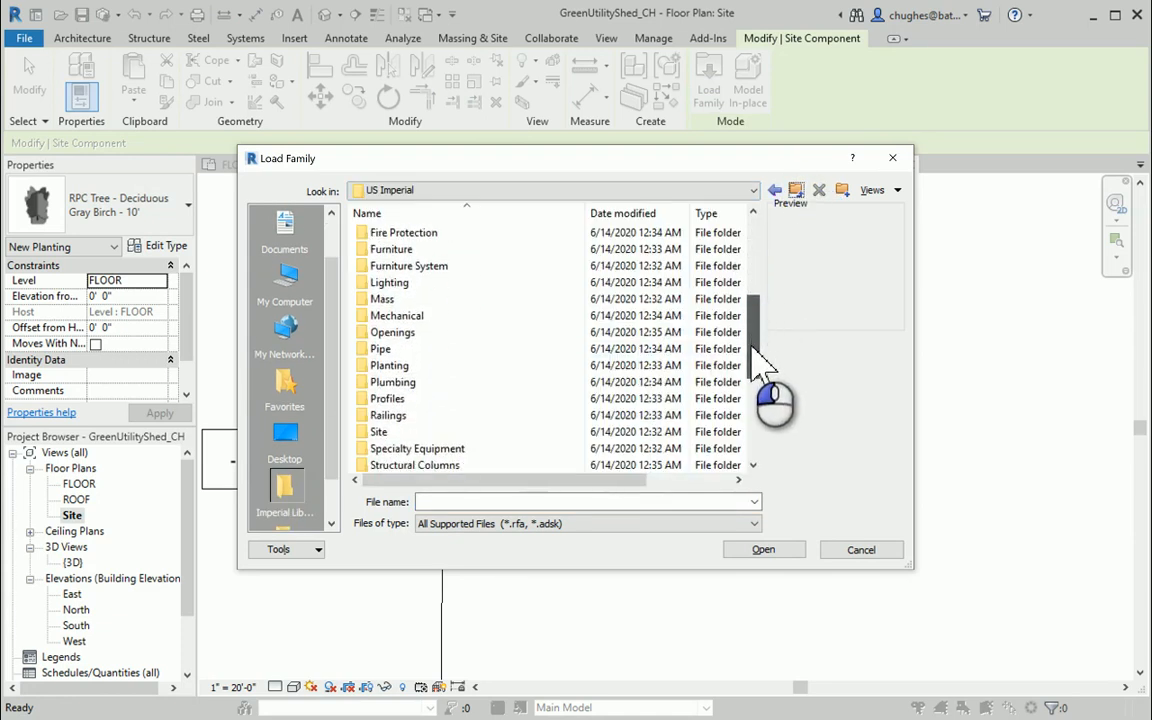
double_click(385, 366)
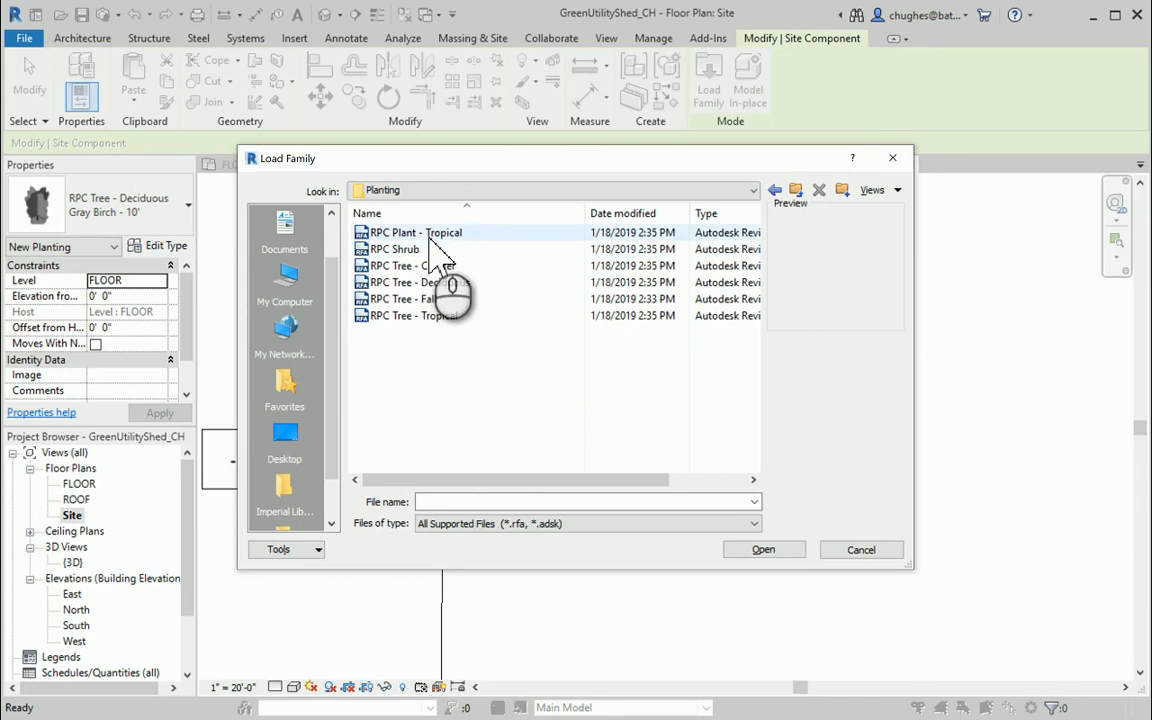
click(430, 233)
click(431, 248)
click(432, 266)
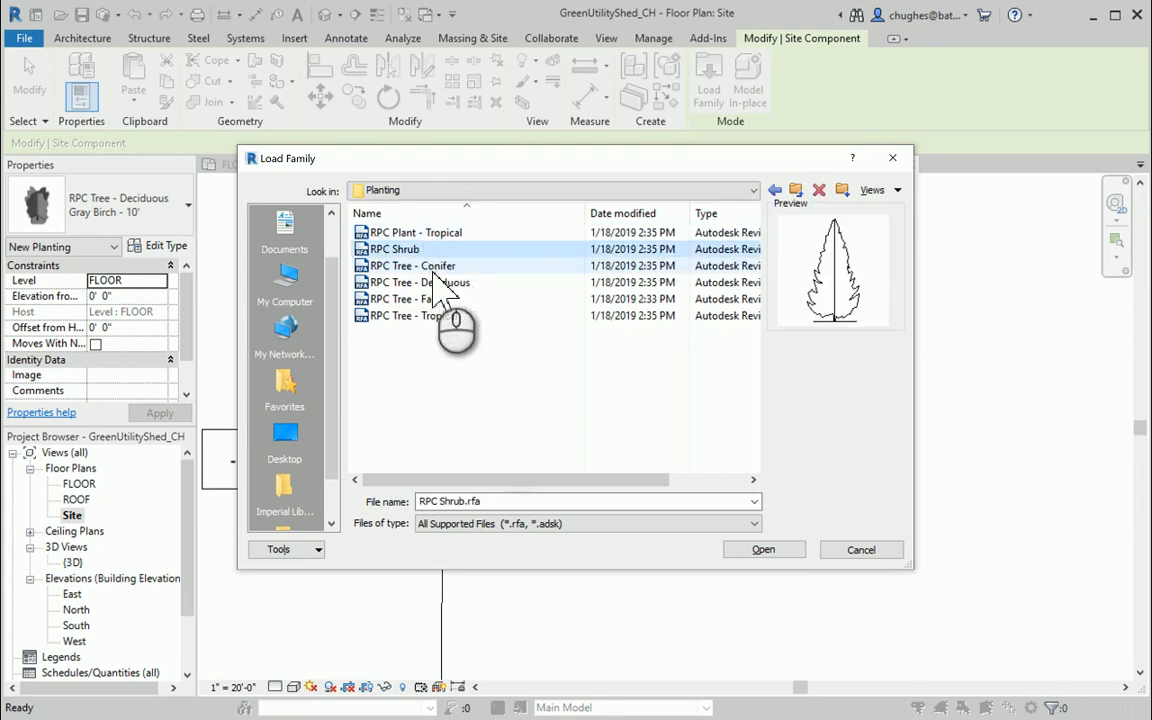
click(433, 284)
click(436, 299)
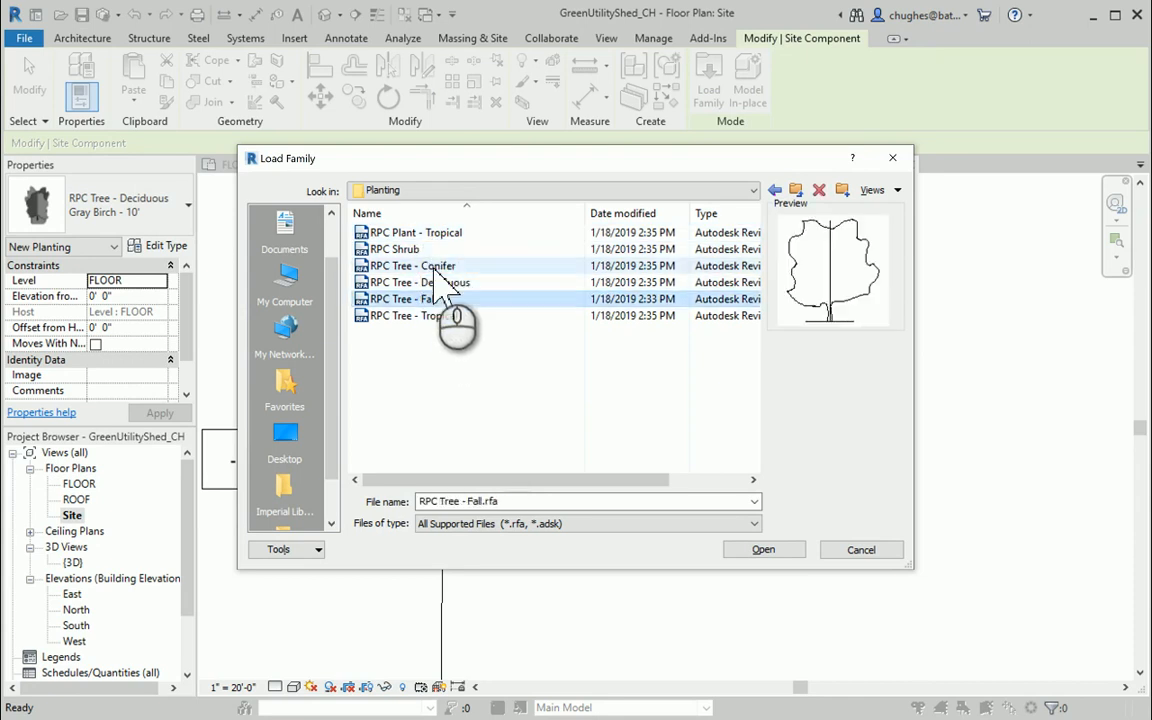
click(437, 316)
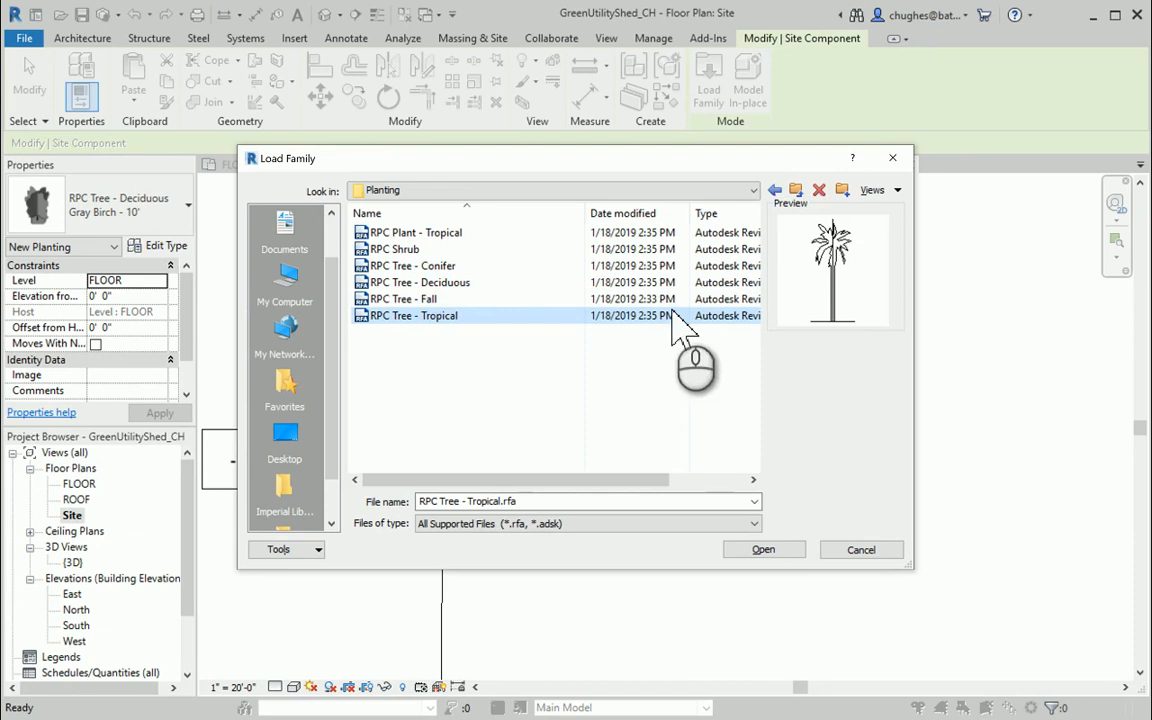
Open the Entourage folder of the US Imperial library and preview its vehicle, furniture and people families
click(797, 192)
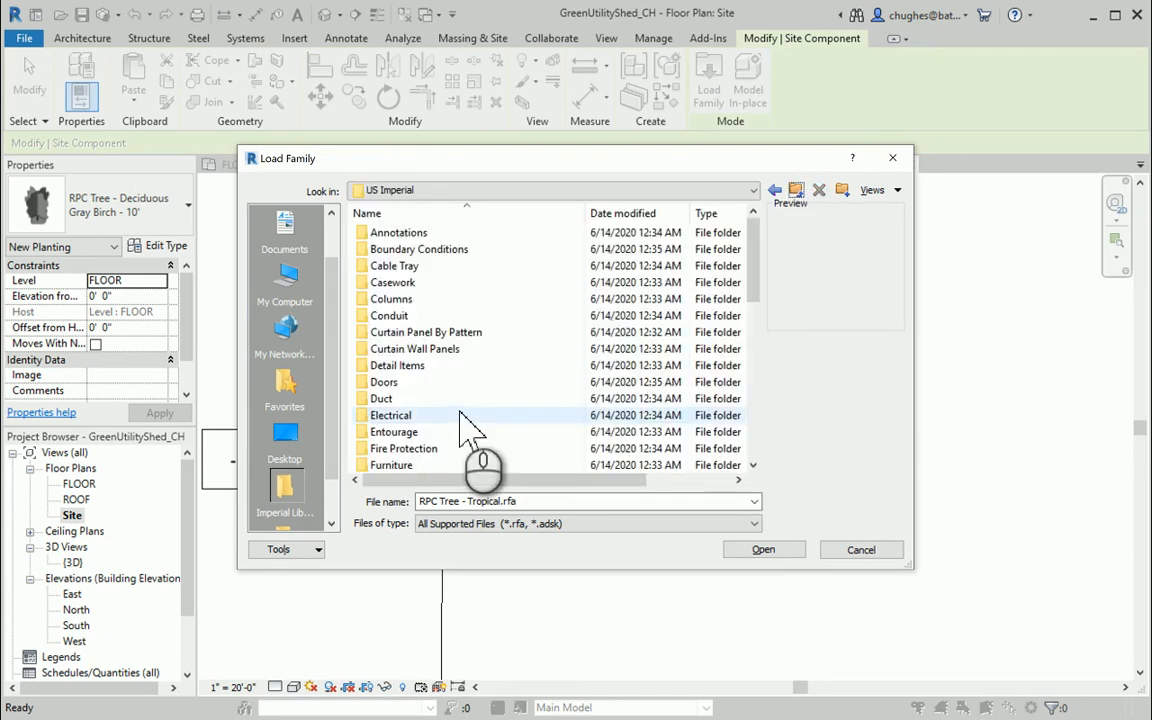
scroll(456, 378, down, 1)
scroll(456, 378, down, 1)
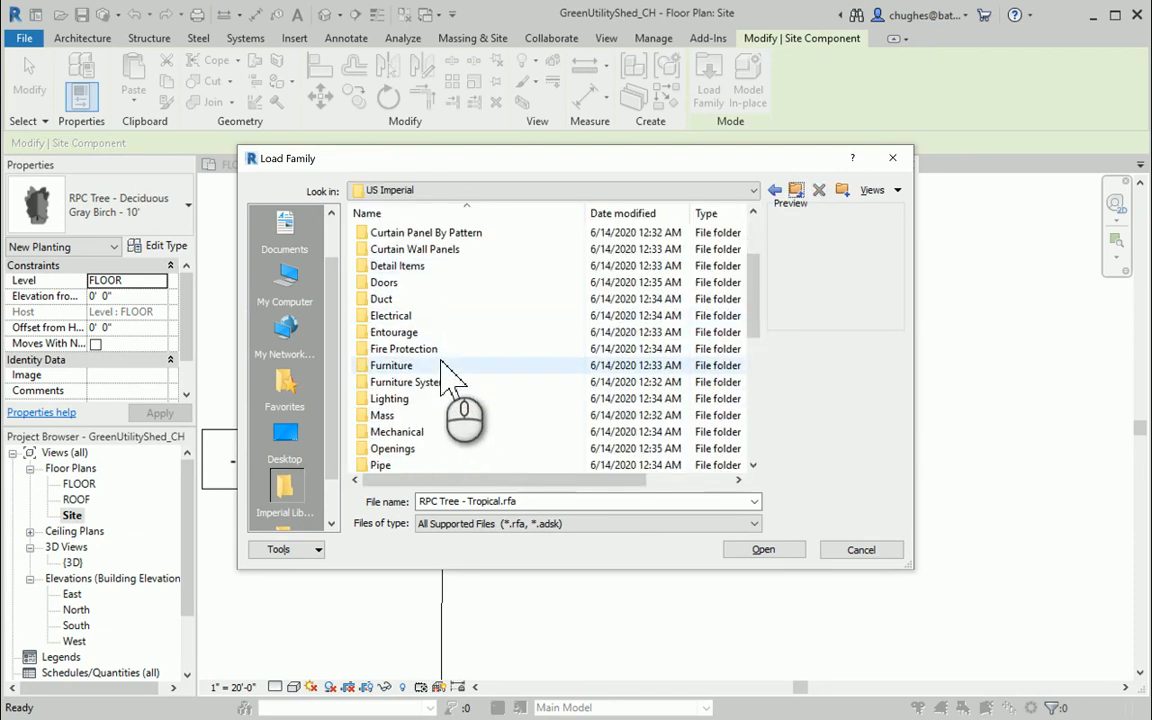
double_click(396, 334)
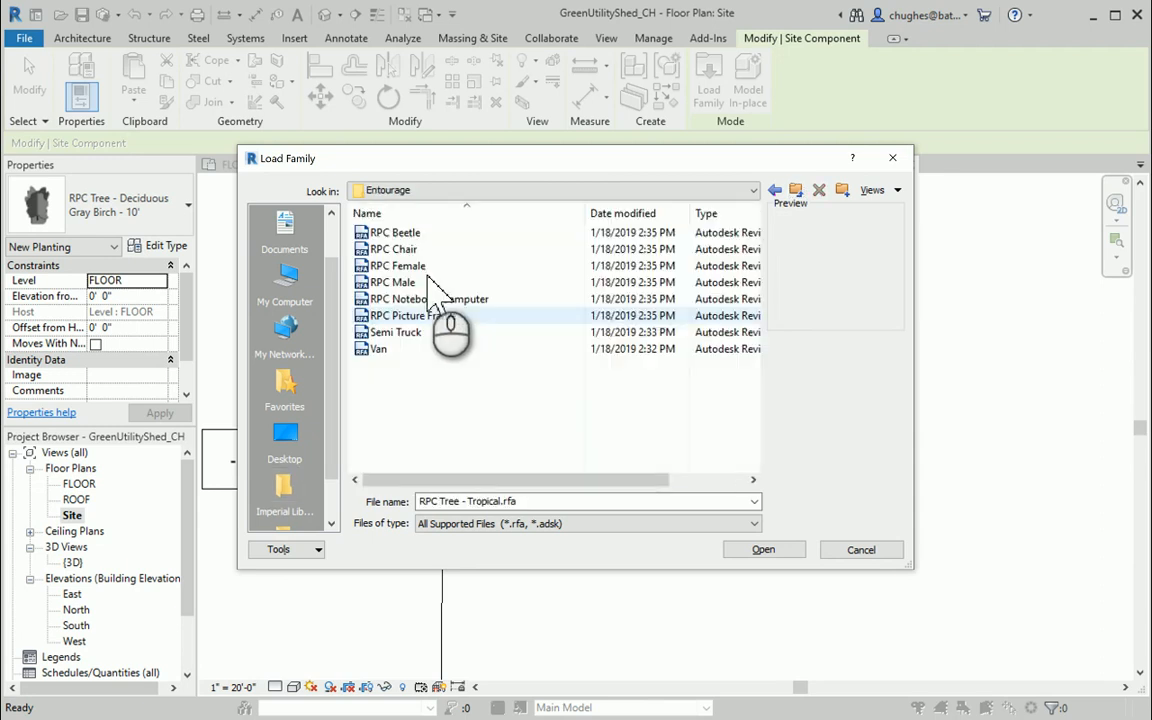
click(413, 234)
click(410, 249)
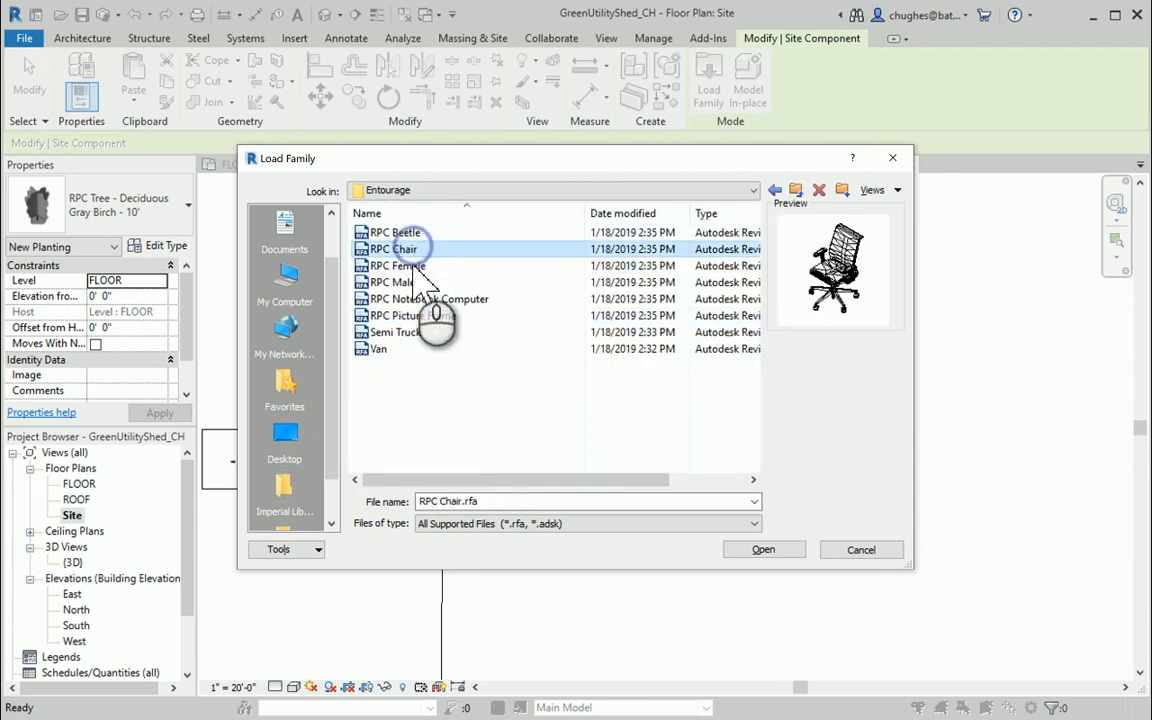
click(415, 266)
click(413, 283)
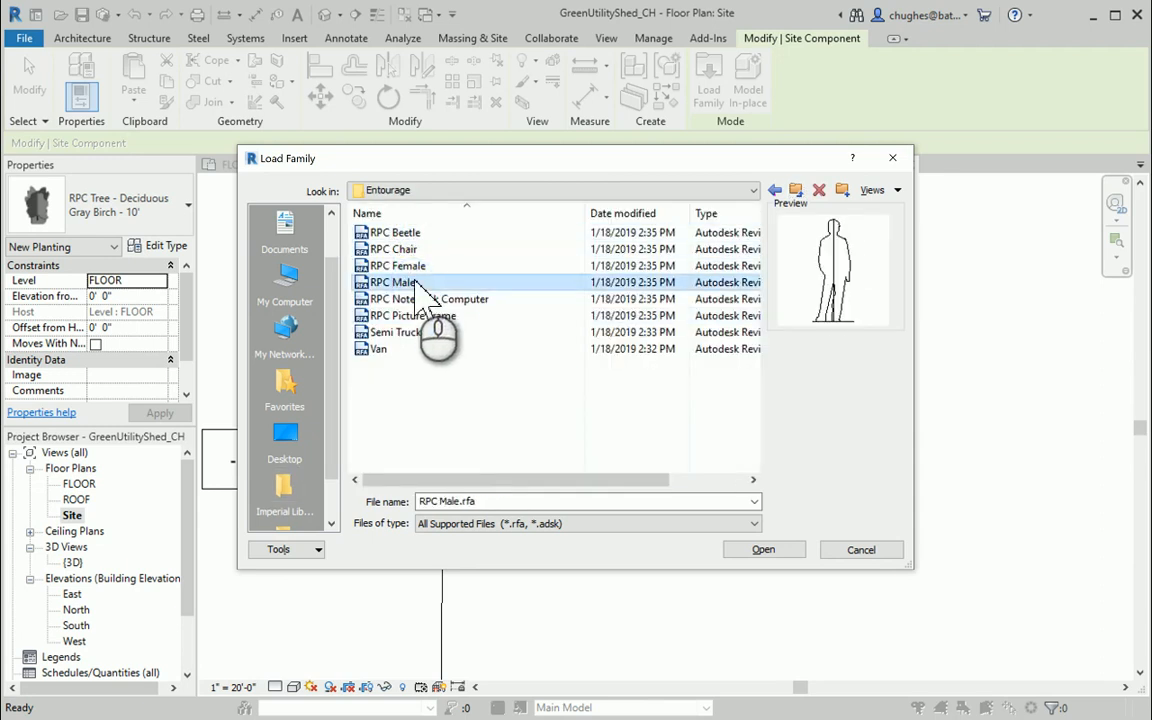
click(414, 299)
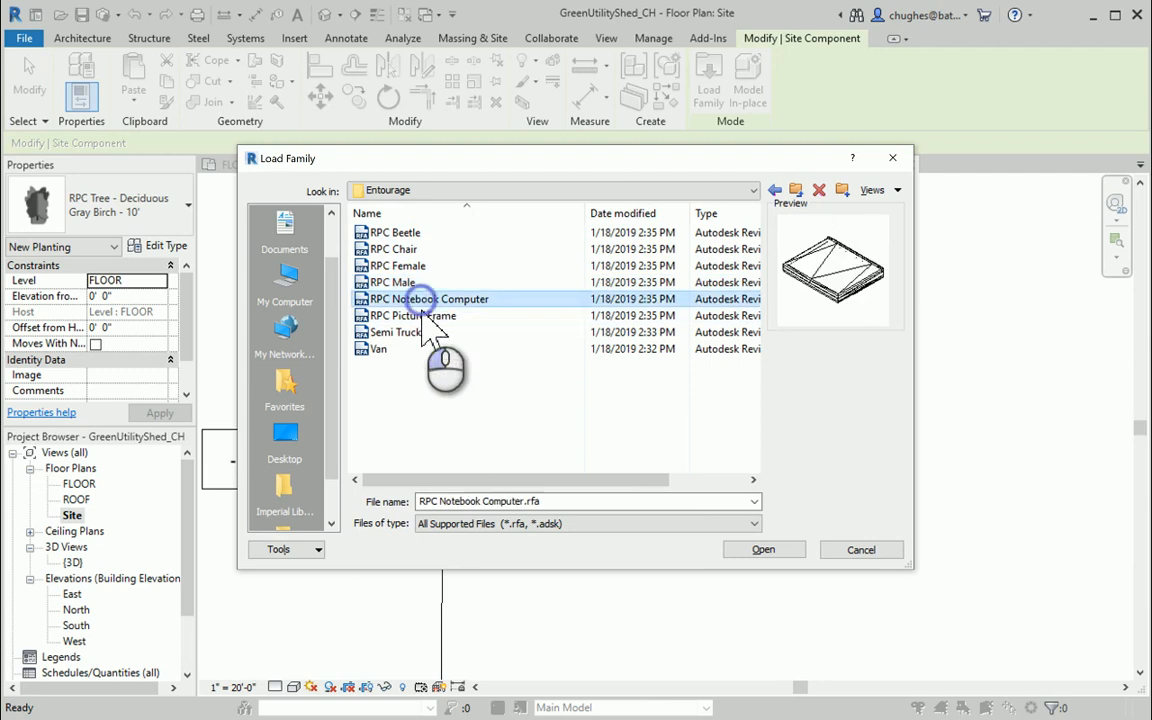
click(412, 316)
click(410, 332)
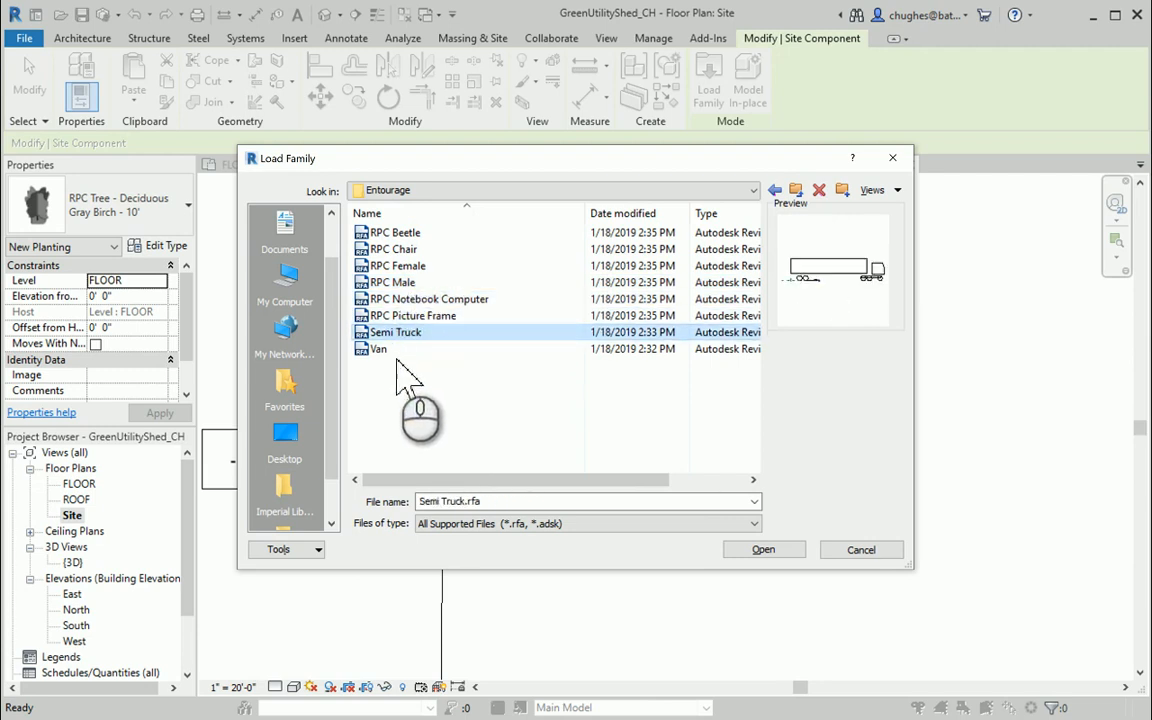
Load the Van family and place one Delivery Van about 12'-0" east of the shed
click(395, 350)
click(763, 549)
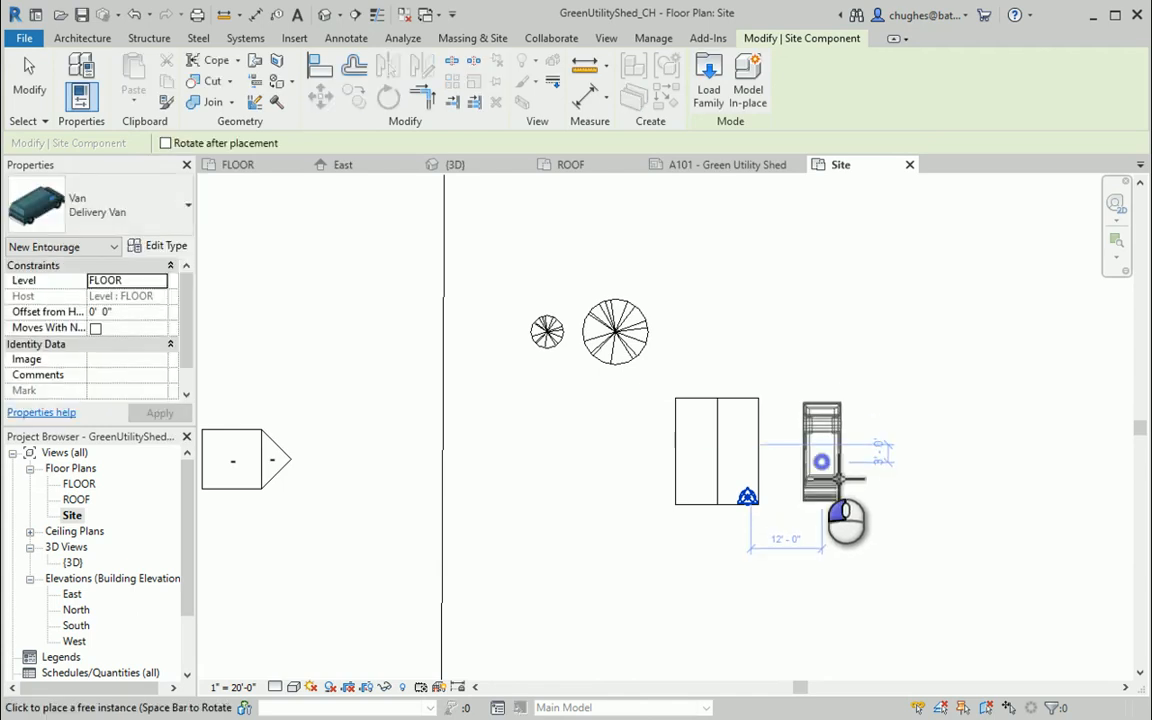
right_click(701, 316)
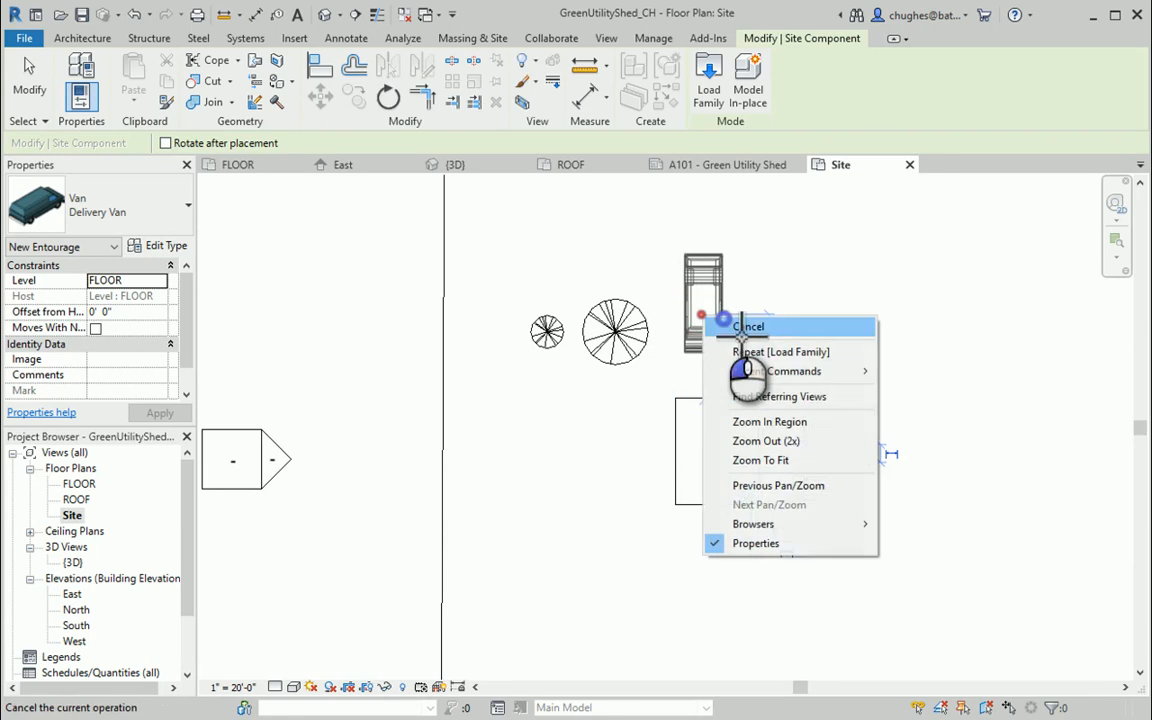
click(724, 320)
right_click(710, 296)
click(730, 301)
Start a subregion and draw its first boundary line about 40'-0" straight south from the shed's south roof edge
middle_drag(628, 340, 434, 269)
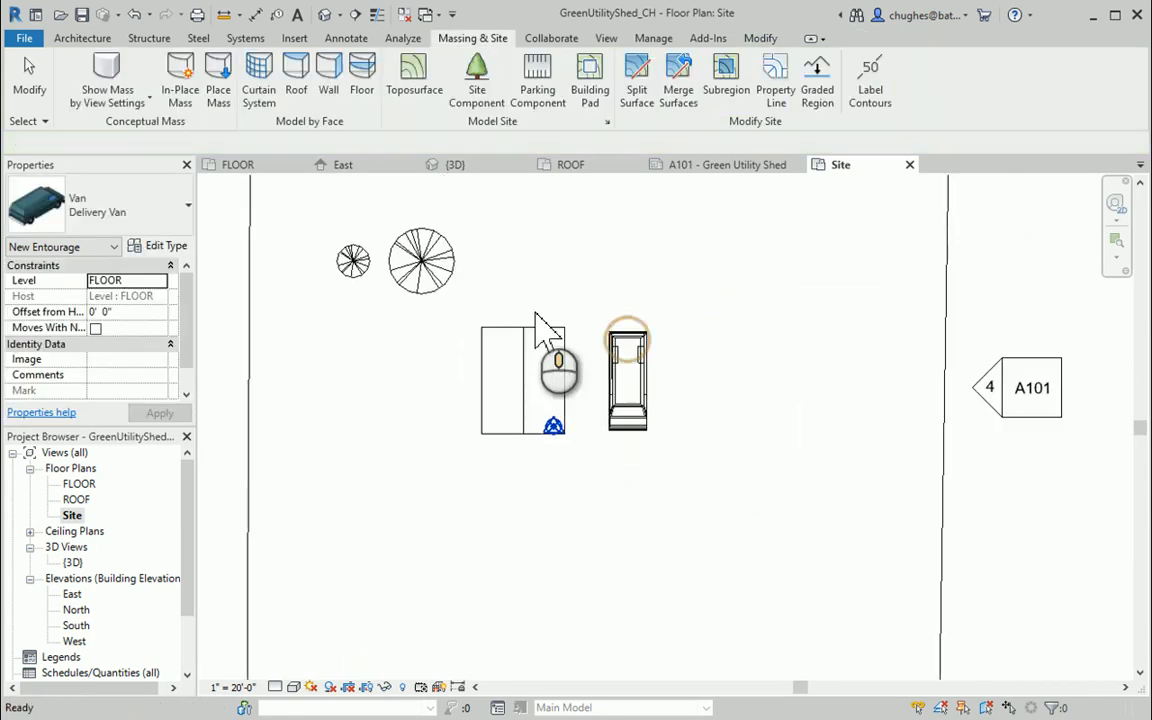
middle_drag(586, 355, 621, 266)
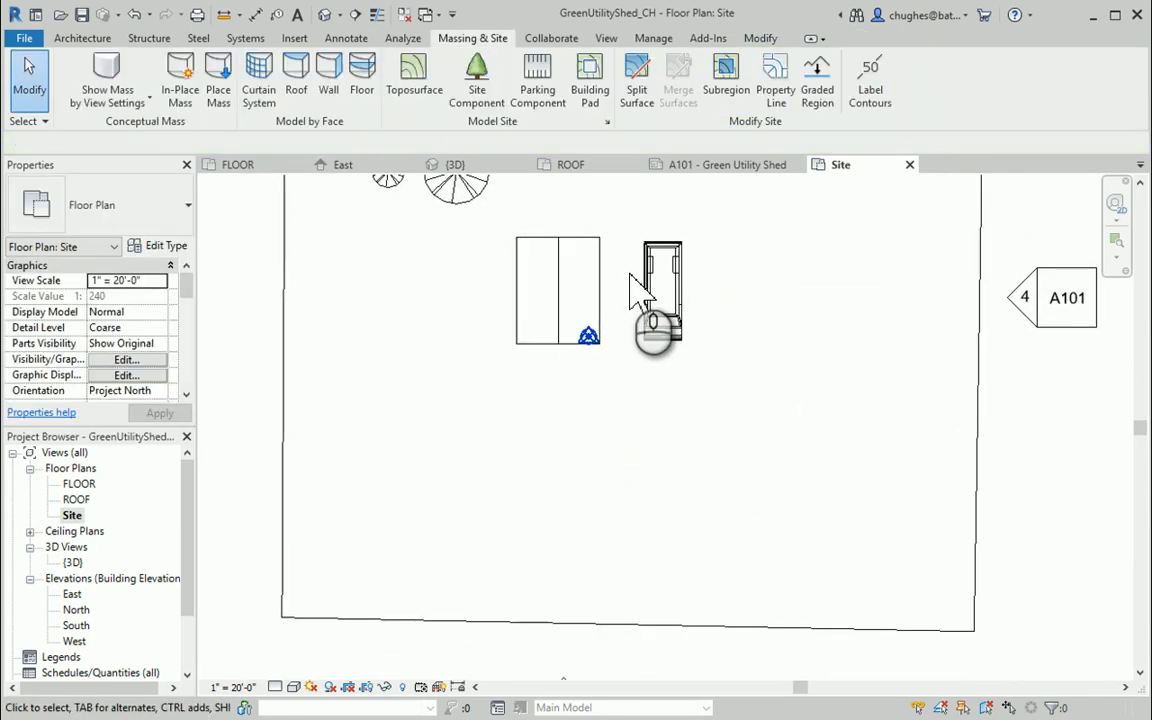
click(728, 88)
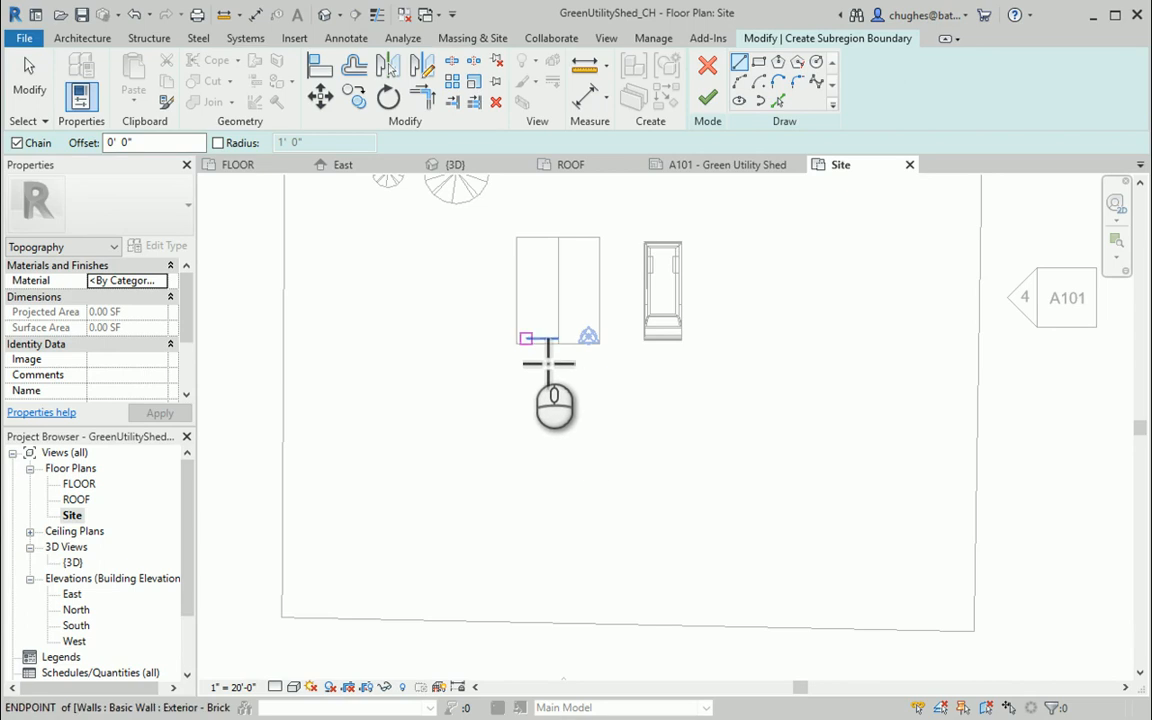
scroll(548, 363, up, 5)
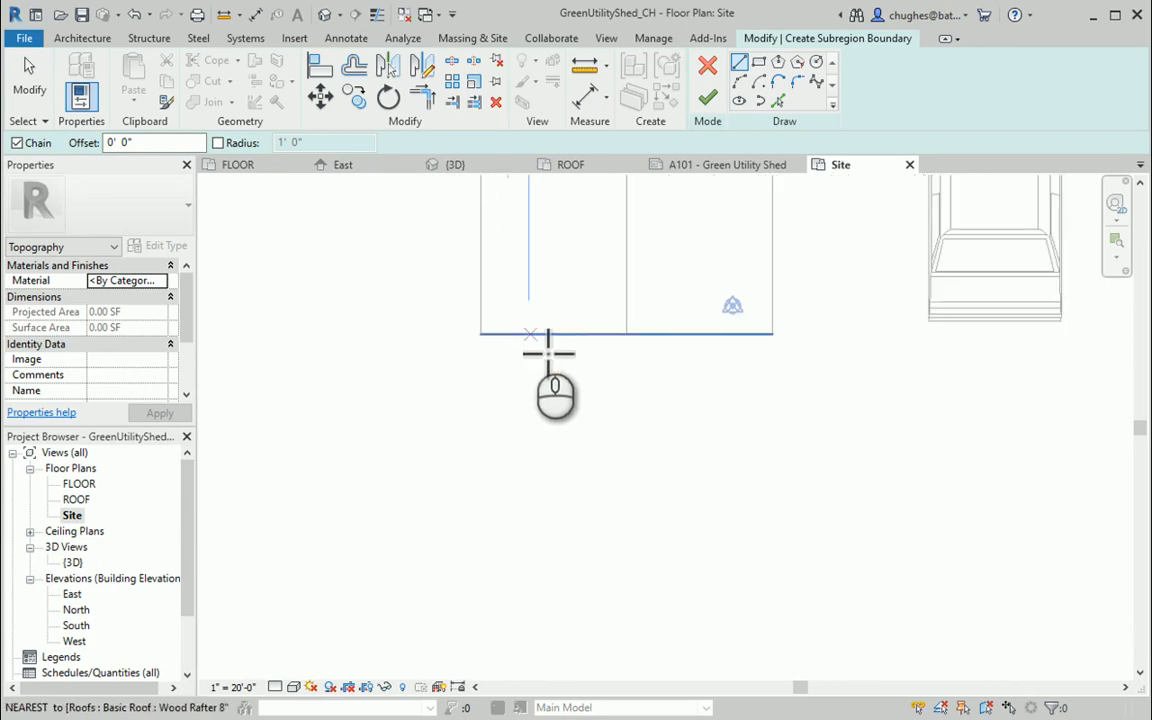
click(533, 338)
middle_drag(527, 526, 484, 455)
scroll(484, 455, down, 3)
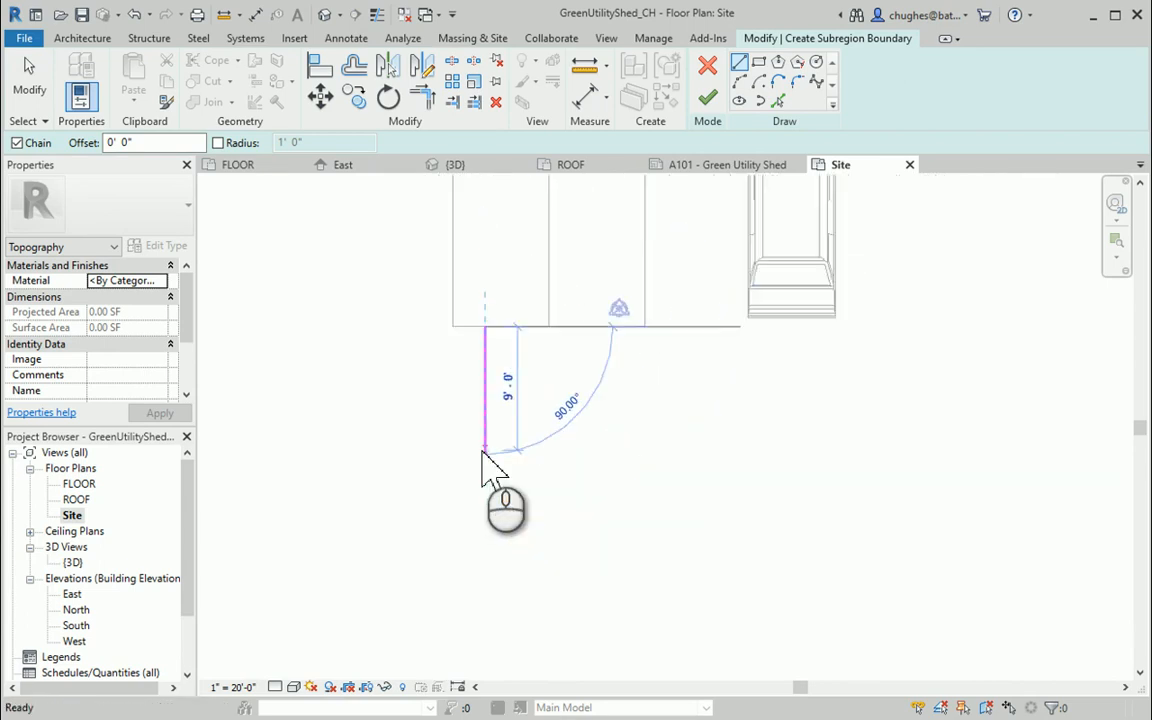
scroll(478, 458, up, 3)
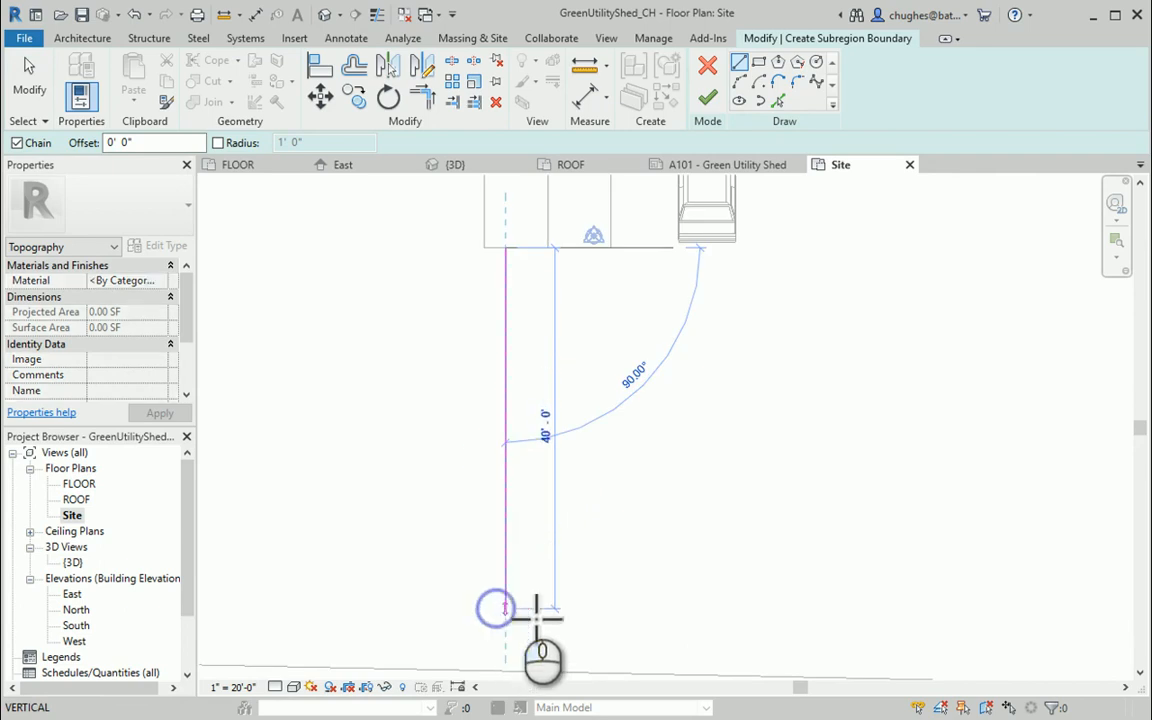
click(507, 607)
Draw the south, east and north boundary lines to close the subregion into a rectangle along the shed's south roof edge
click(619, 606)
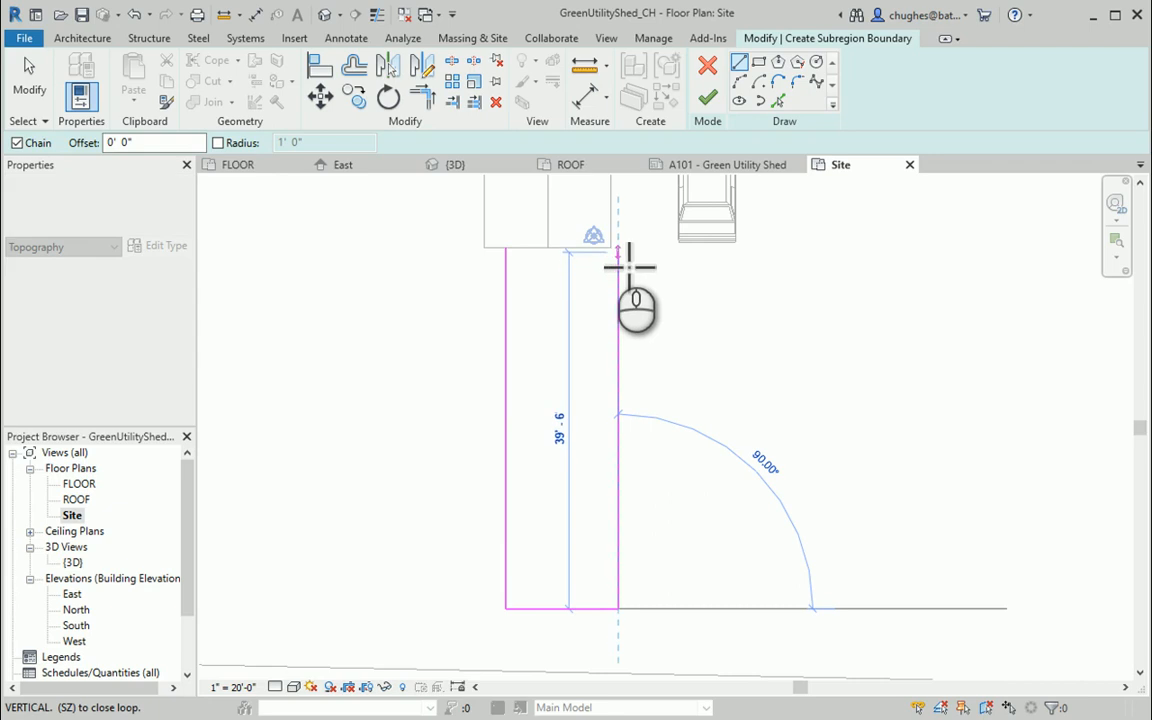
scroll(625, 265, up, 3)
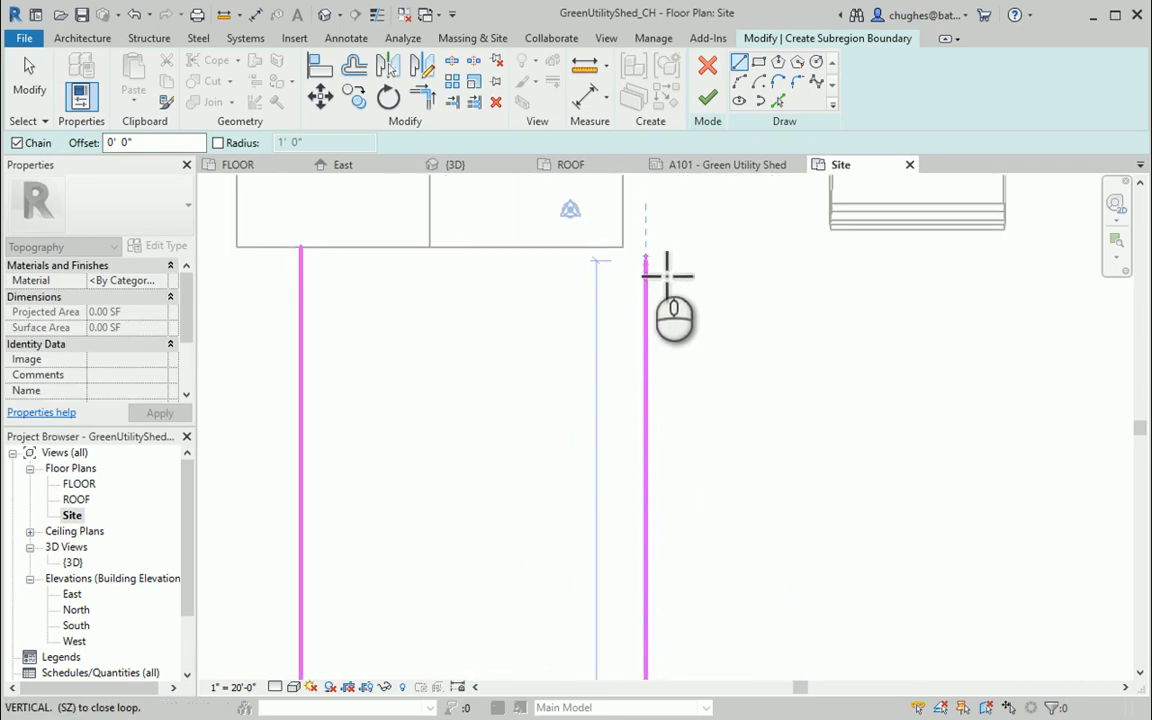
click(667, 267)
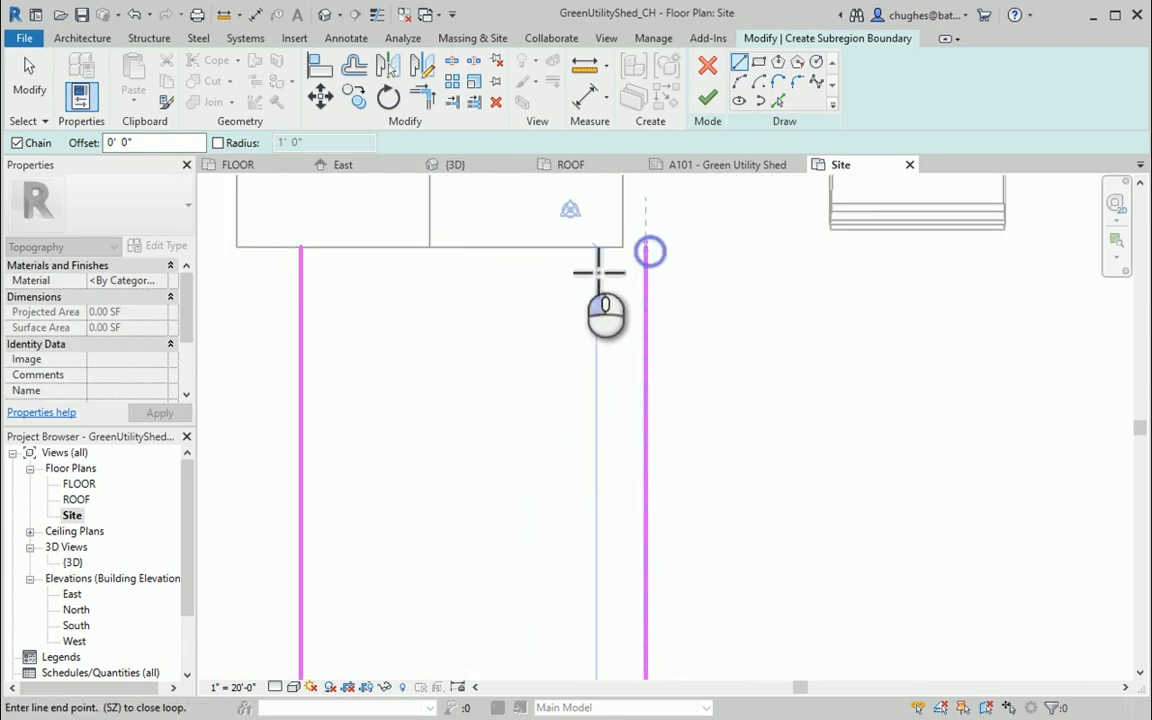
click(301, 247)
right_click(430, 313)
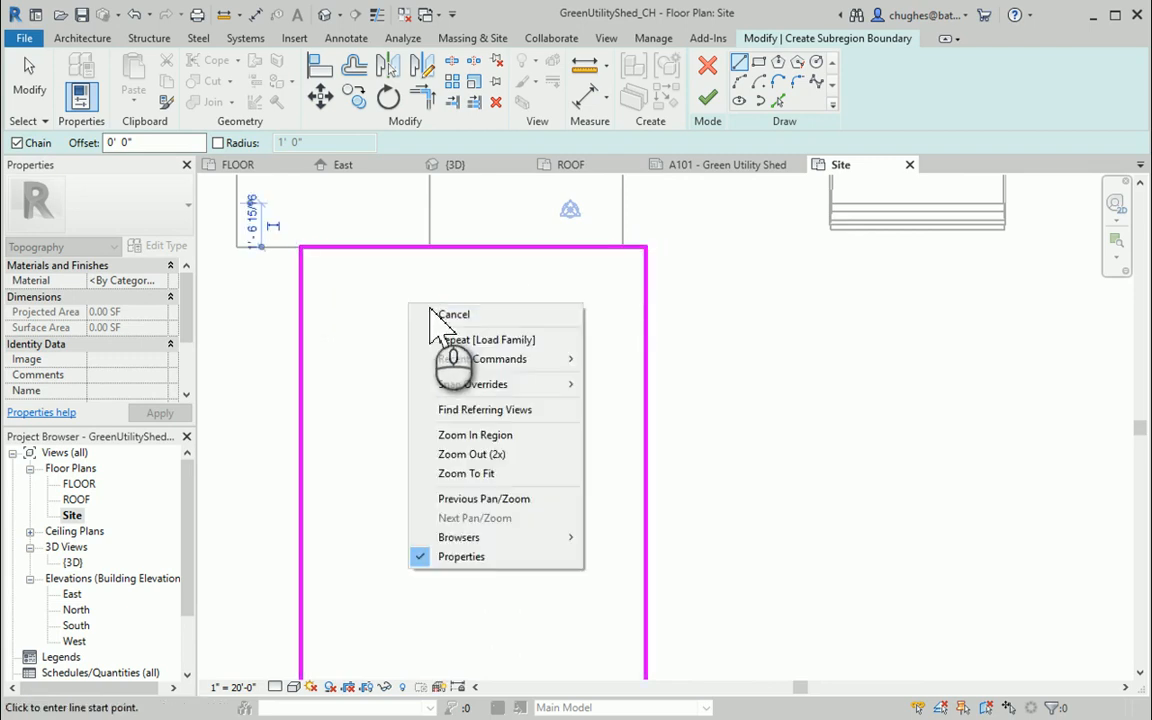
click(424, 314)
right_click(425, 313)
click(439, 320)
scroll(437, 400, down, 2)
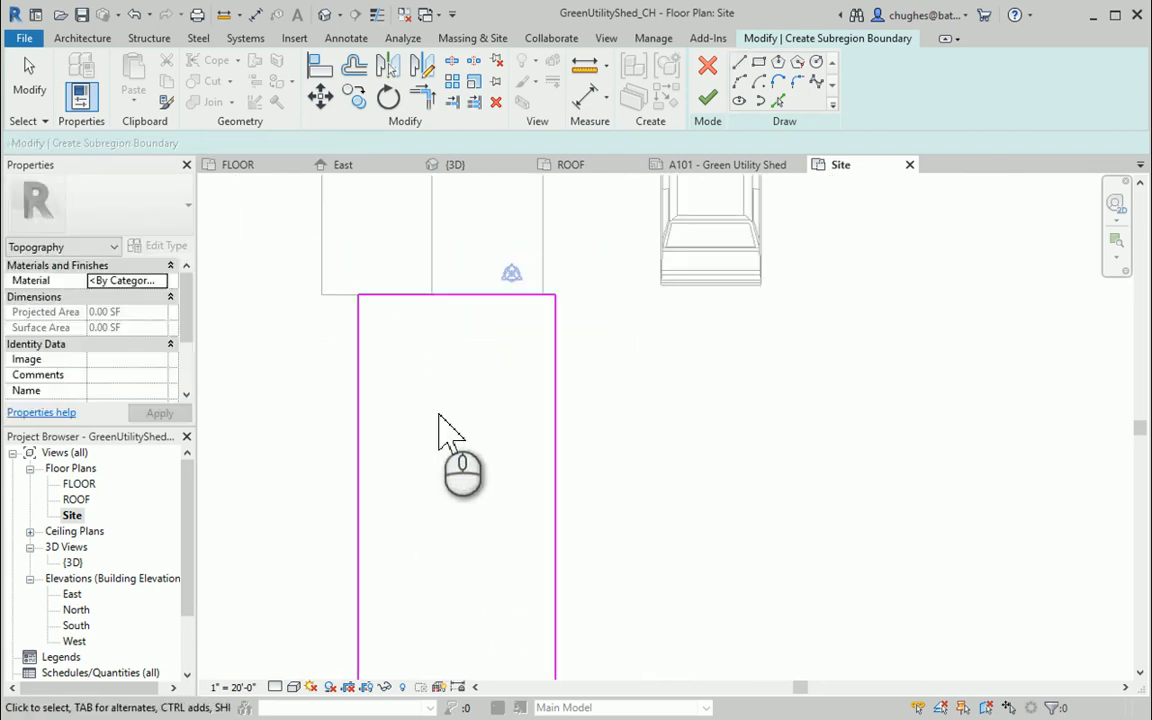
Move the subregion's west and east boundary lines inward to make the strip about 7'-4" wide and finish the subregion
middle_drag(437, 414, 493, 296)
scroll(493, 296, down, 1)
drag(577, 341, 552, 345)
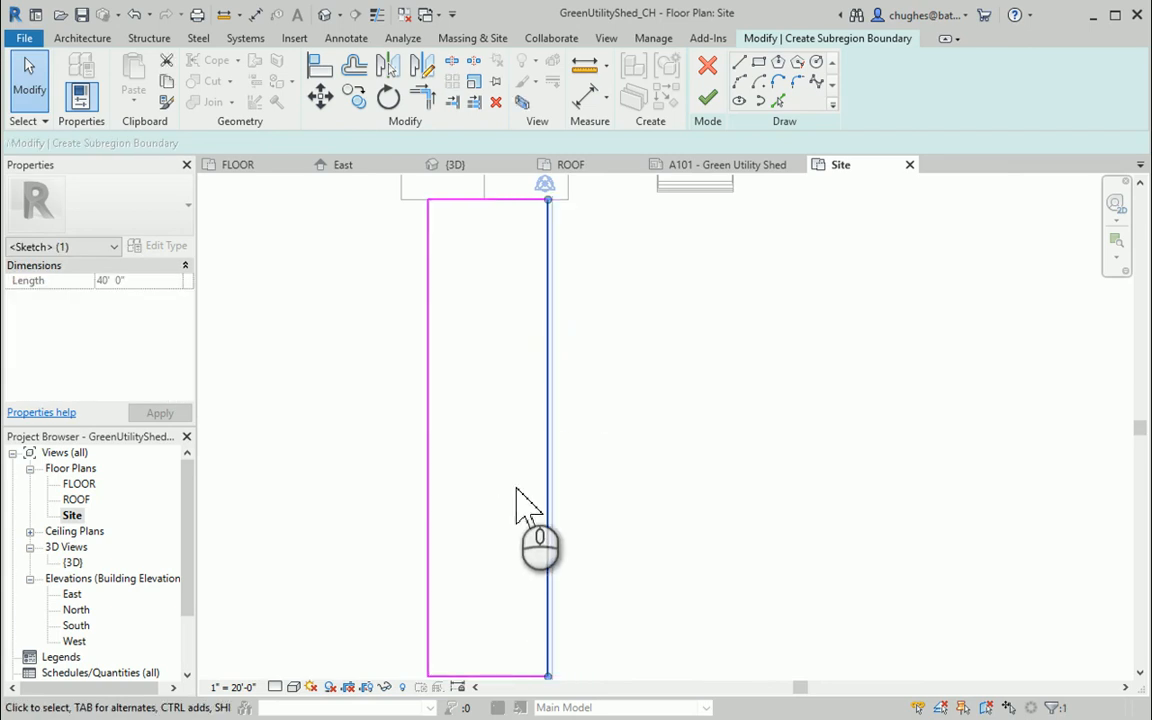
drag(428, 452, 459, 451)
click(560, 442)
click(548, 437)
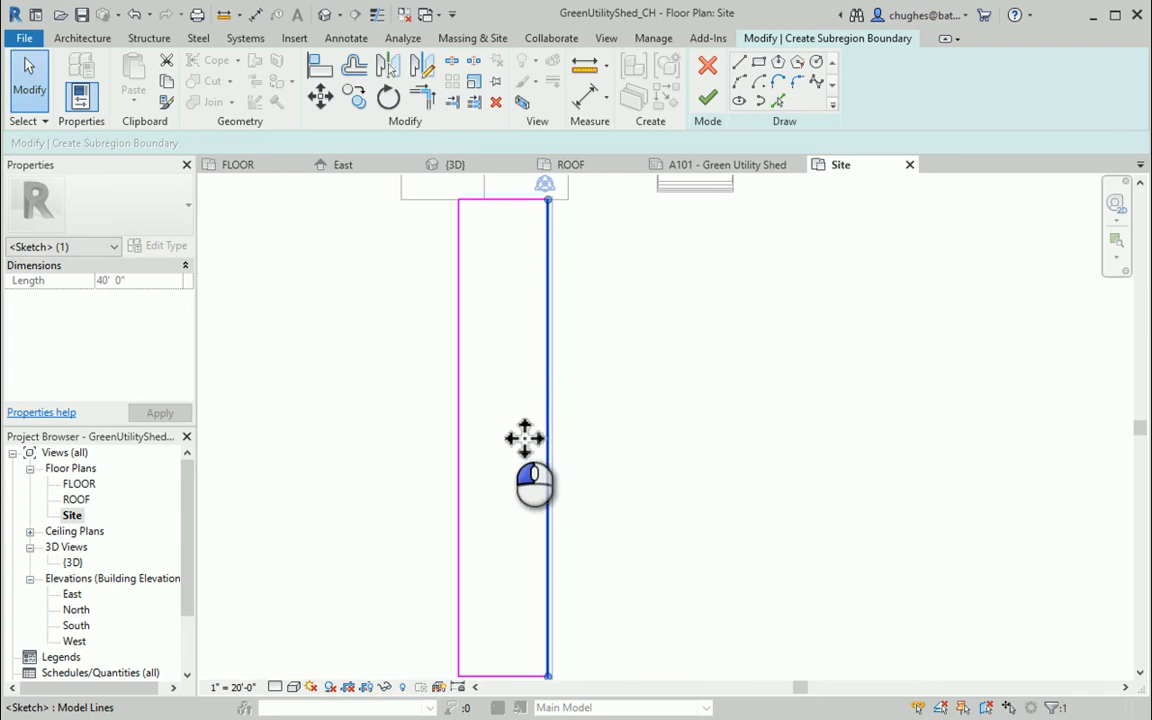
mouse_move(525, 437)
mouse_down()
mouse_move(607, 424)
mouse_move(509, 411)
mouse_move(548, 405)
mouse_up()
click(630, 393)
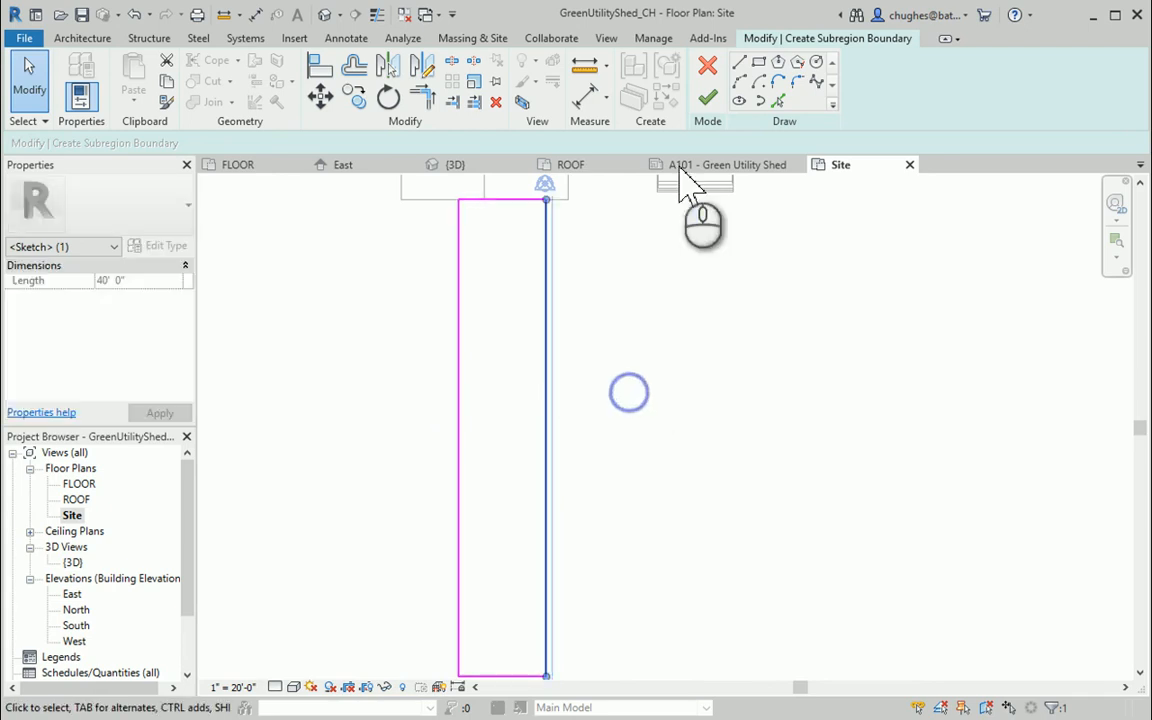
click(710, 99)
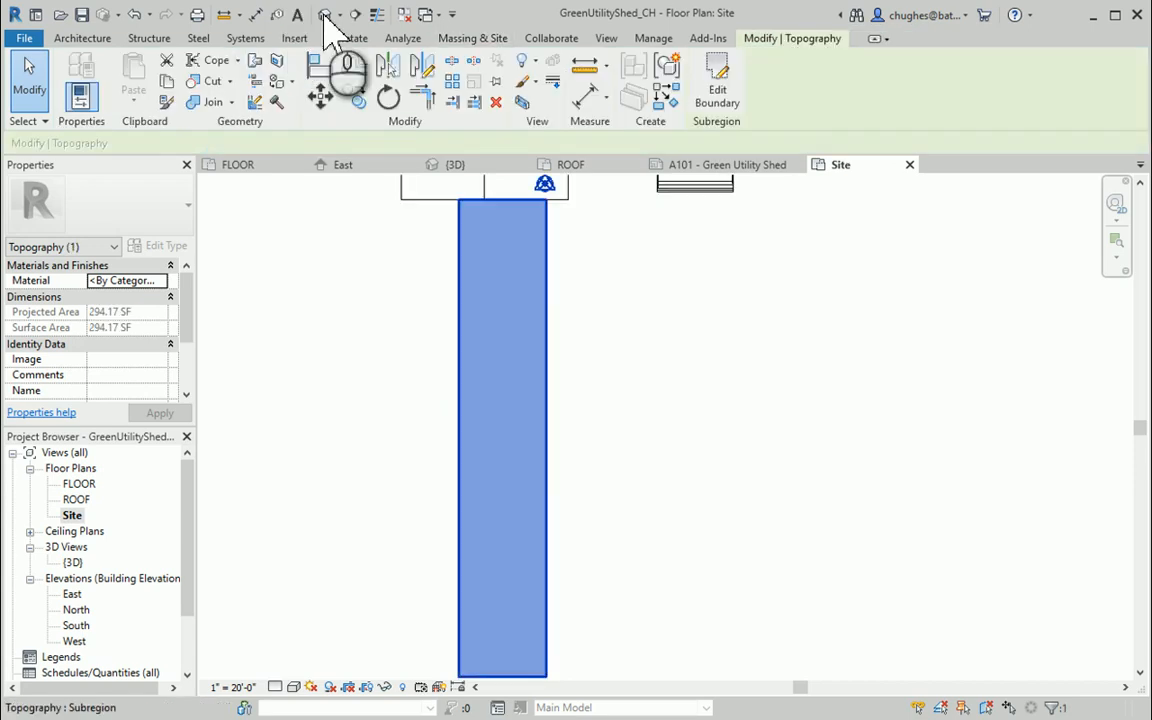
Open the default 3D view and focus on the new subregion strip in front of the shed's door
click(324, 16)
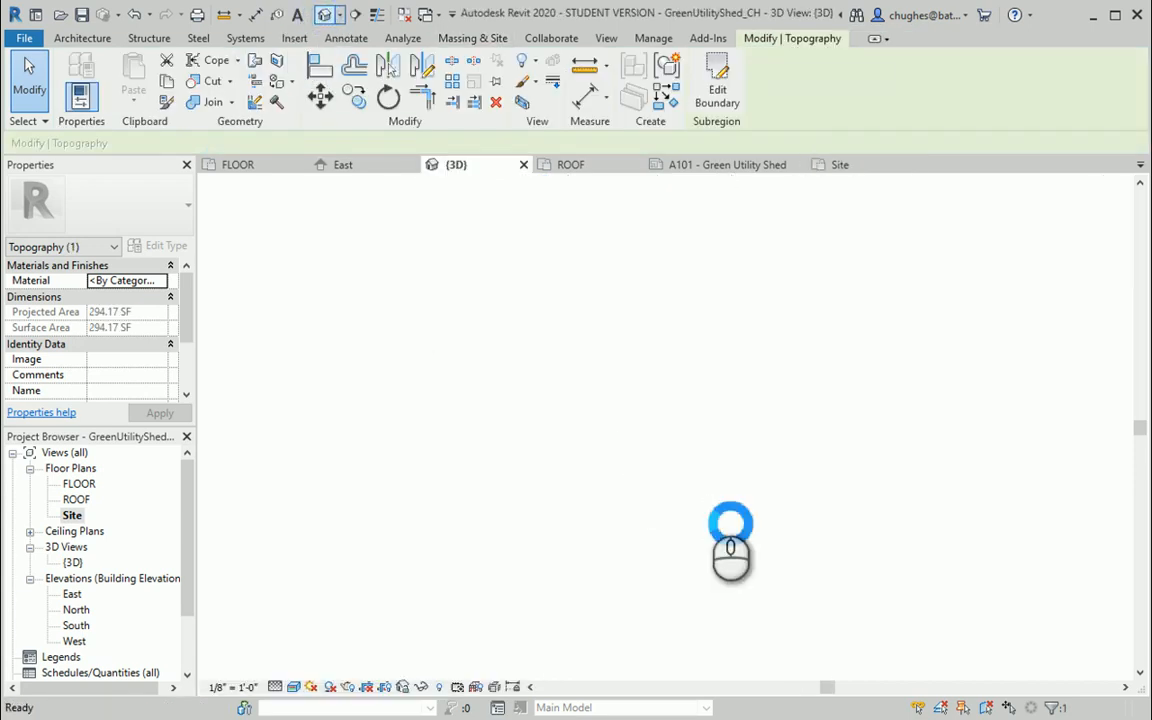
scroll(617, 490, up, 2)
scroll(620, 485, up, 2)
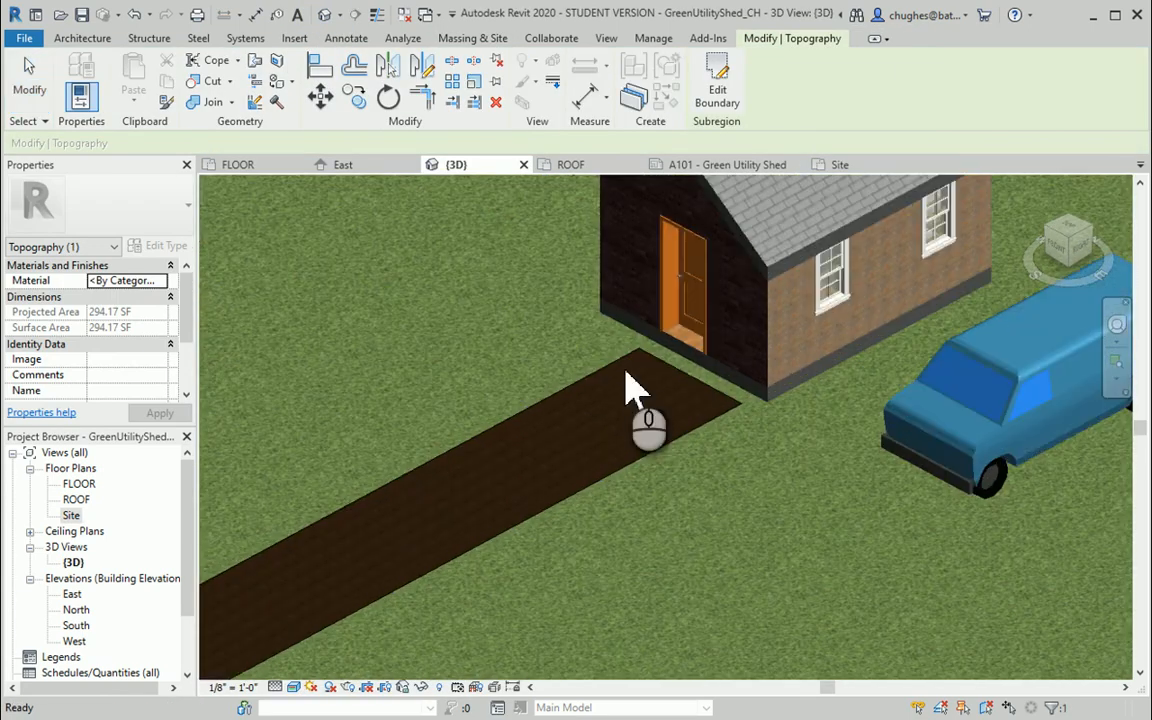
Assign the Concrete, Cast-in-Place gray material to the subregion strip
key(Escape)
click(630, 386)
click(133, 281)
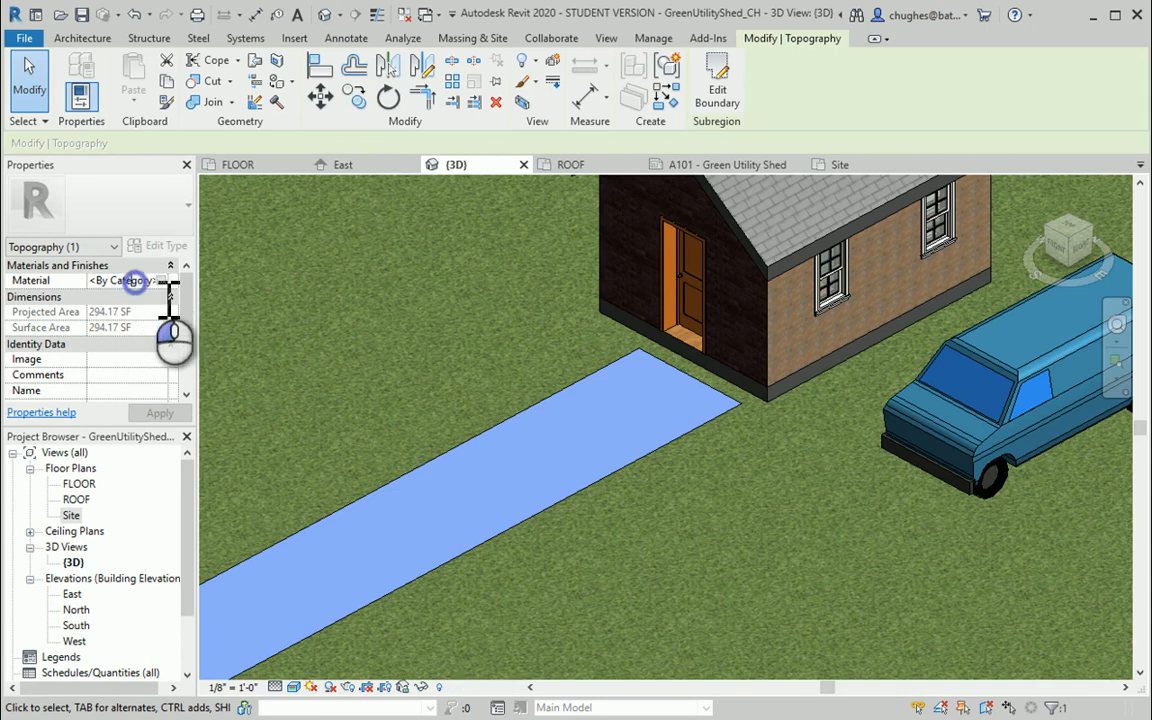
click(161, 280)
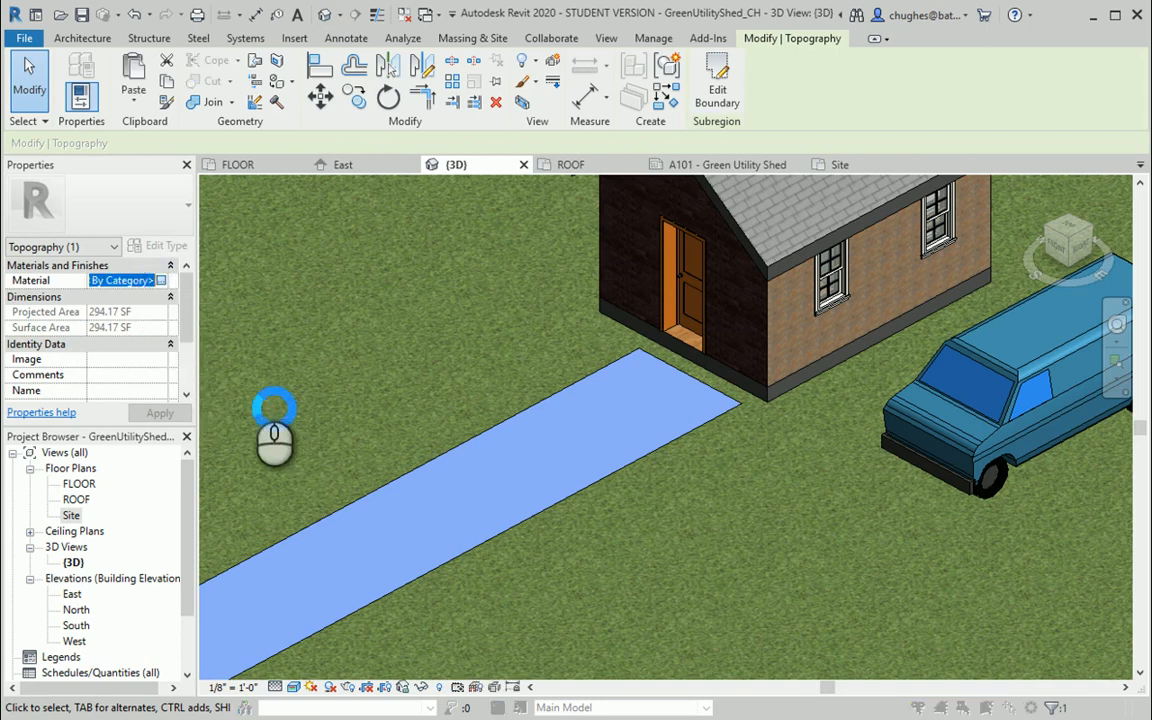
click(161, 280)
scroll(480, 320, up, 1)
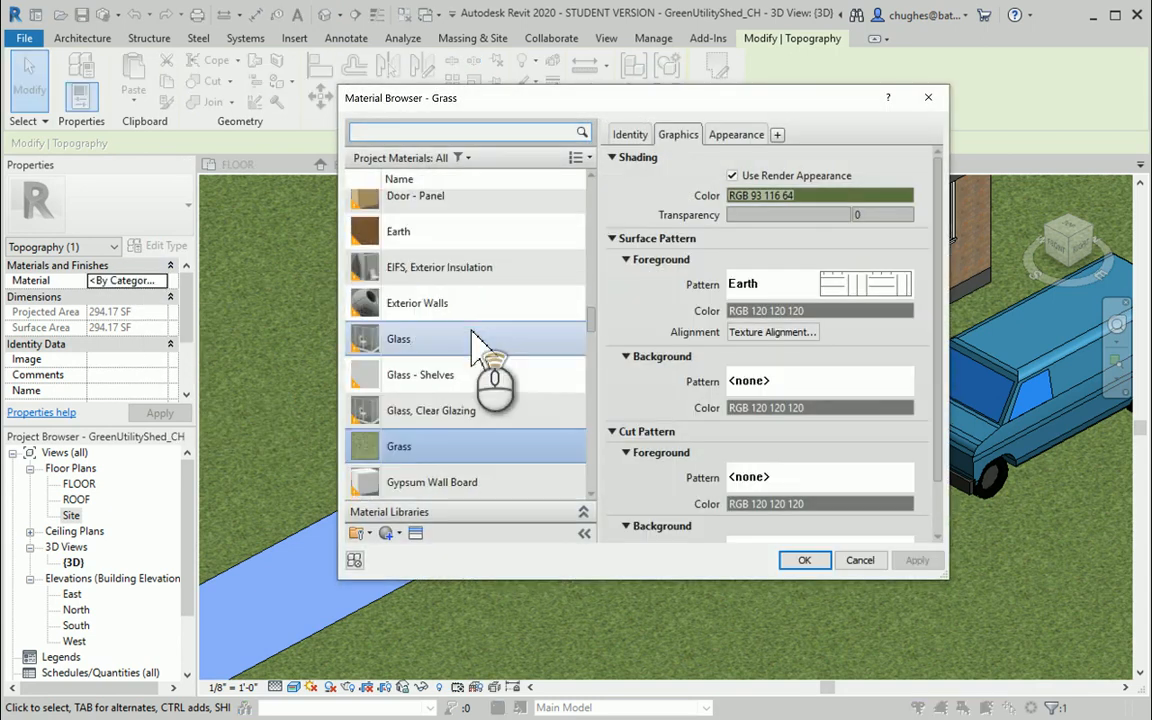
scroll(472, 332, up, 8)
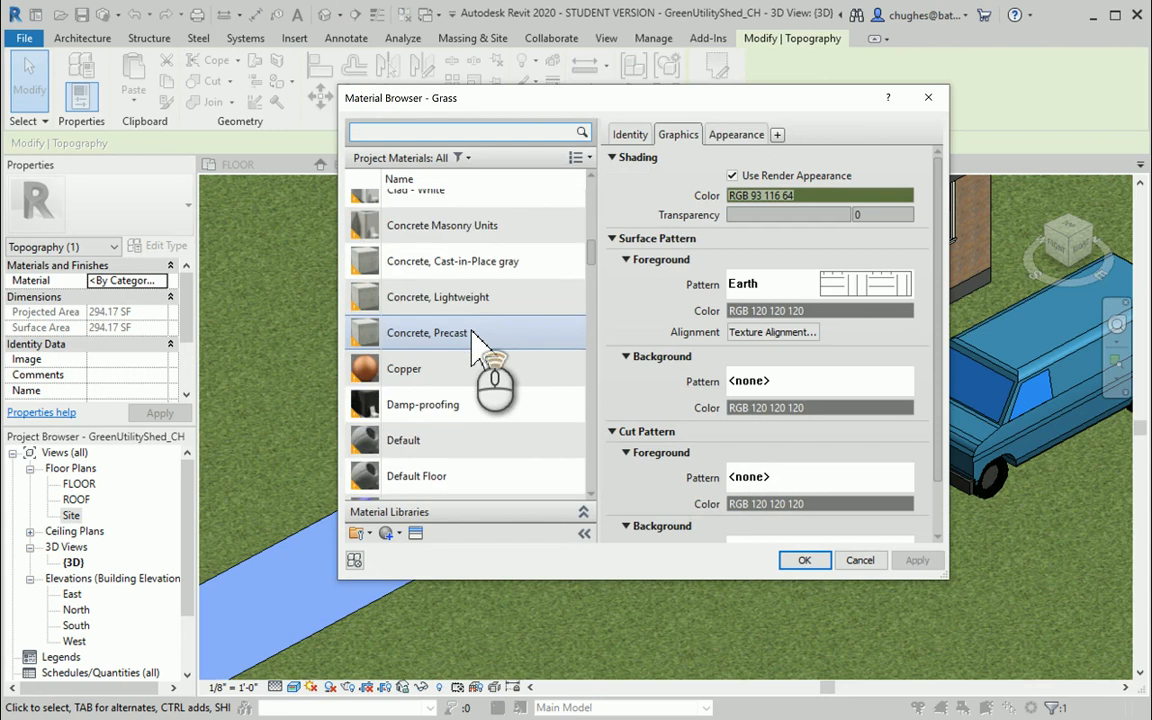
scroll(473, 335, up, 1)
click(472, 362)
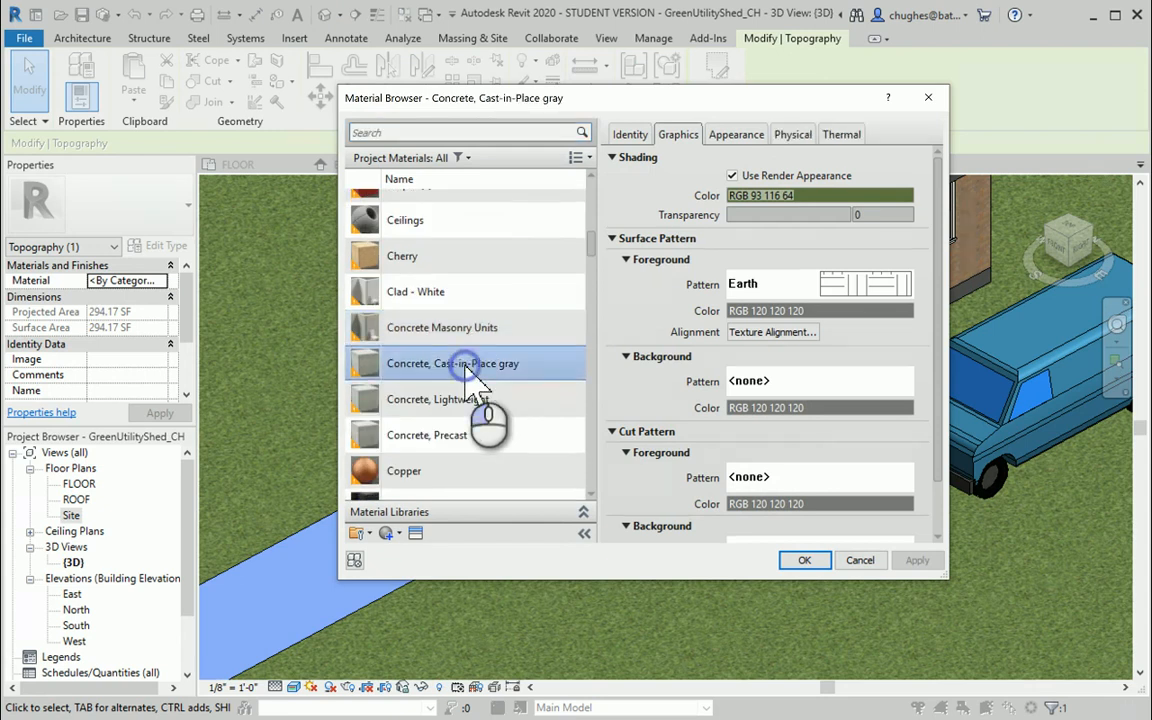
click(803, 561)
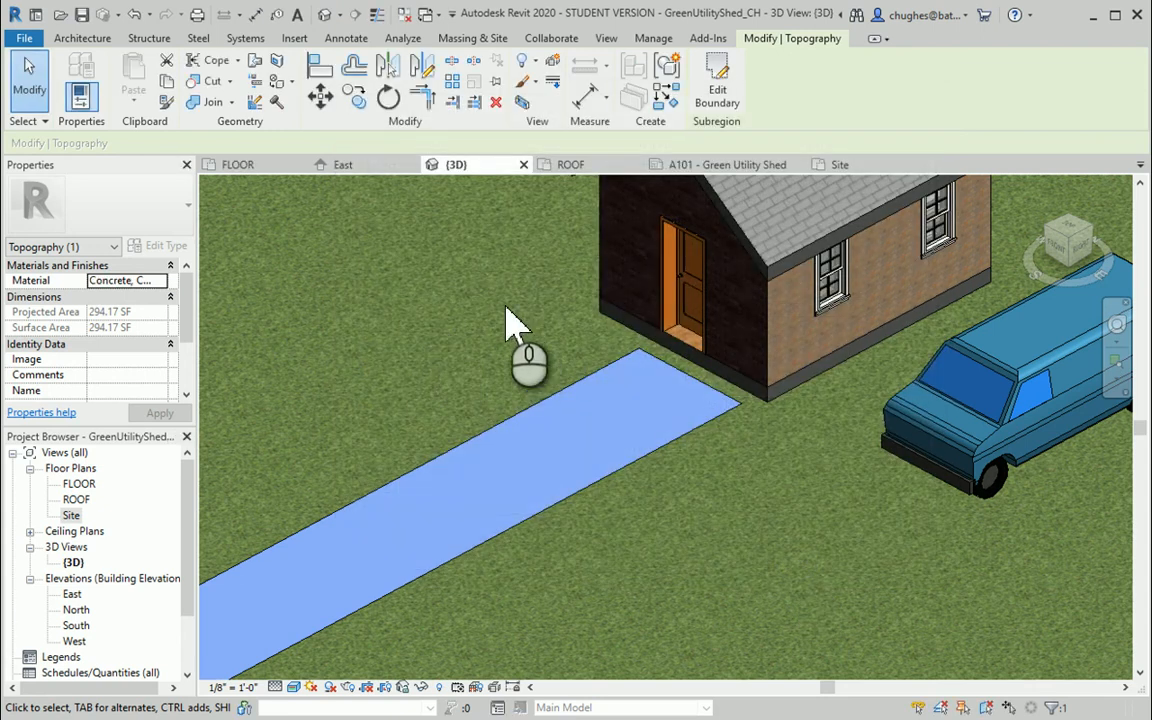
key(Escape)
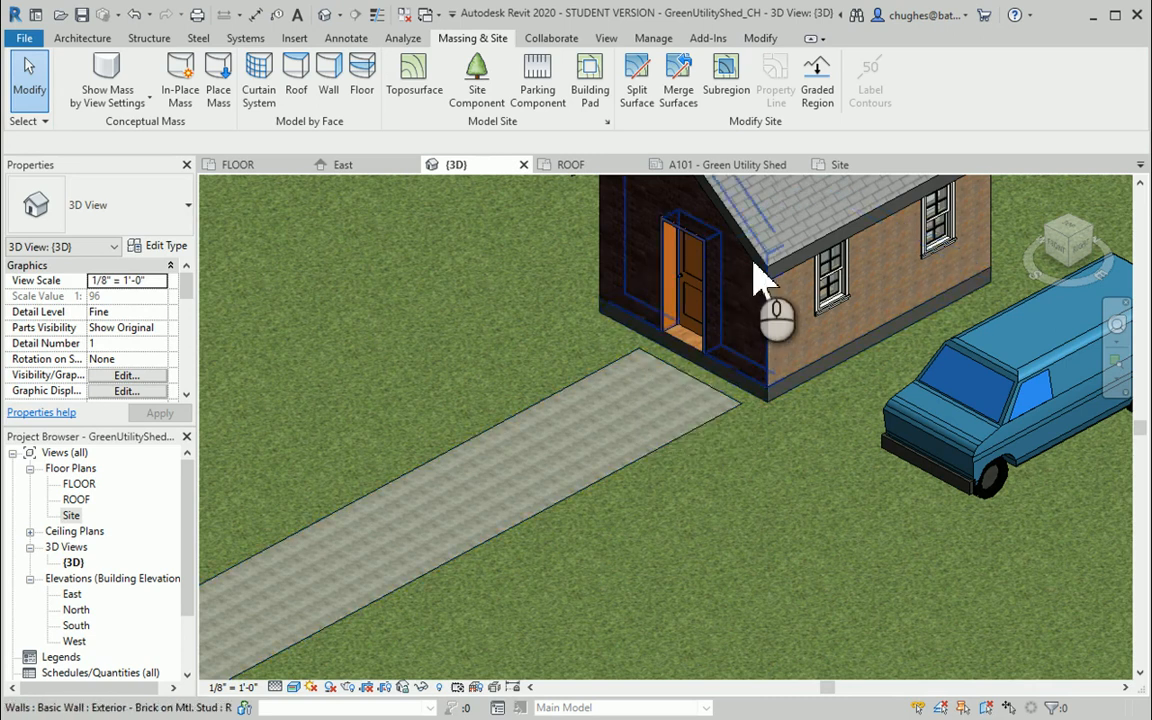
Edit the concrete subregion's boundary so its north line meets the shed's south wall at the door, and finish the edit
click(703, 400)
click(724, 100)
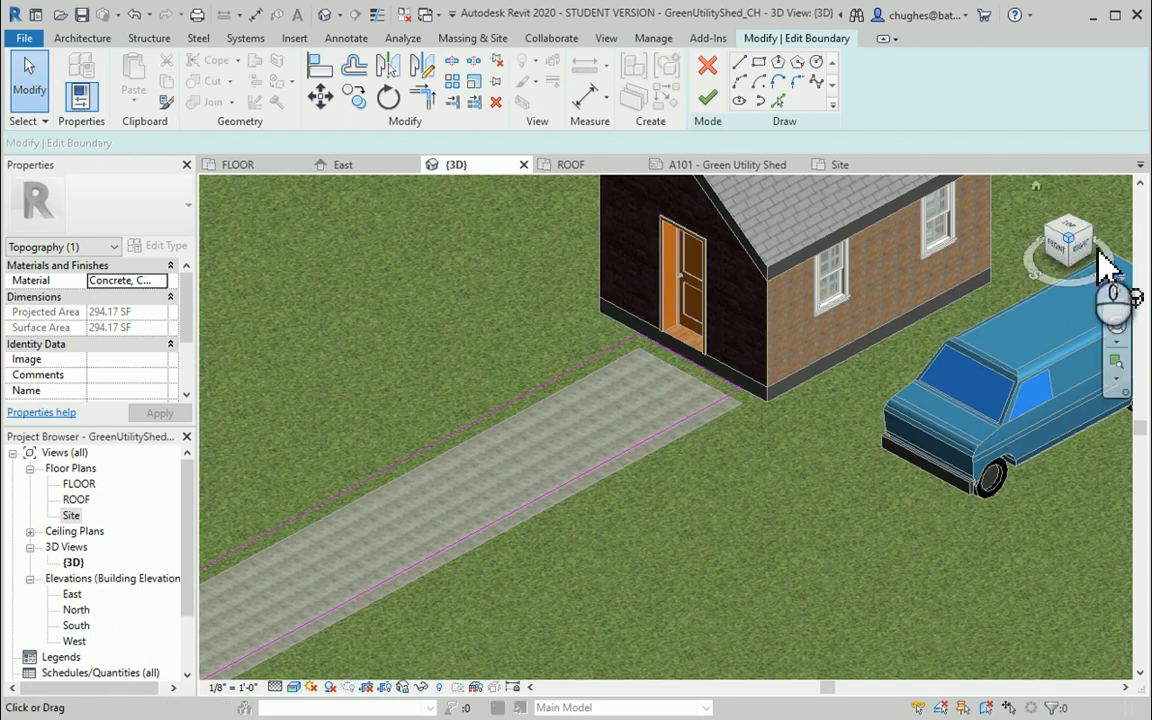
drag(1099, 250, 1114, 310)
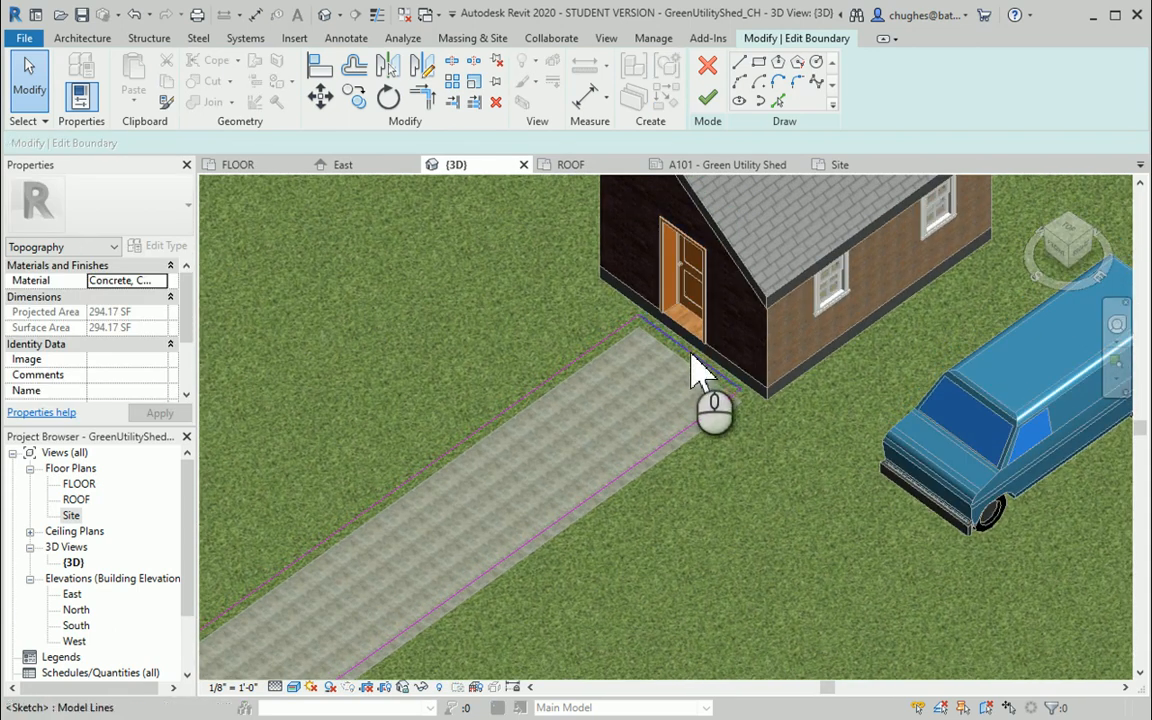
drag(727, 359, 727, 359)
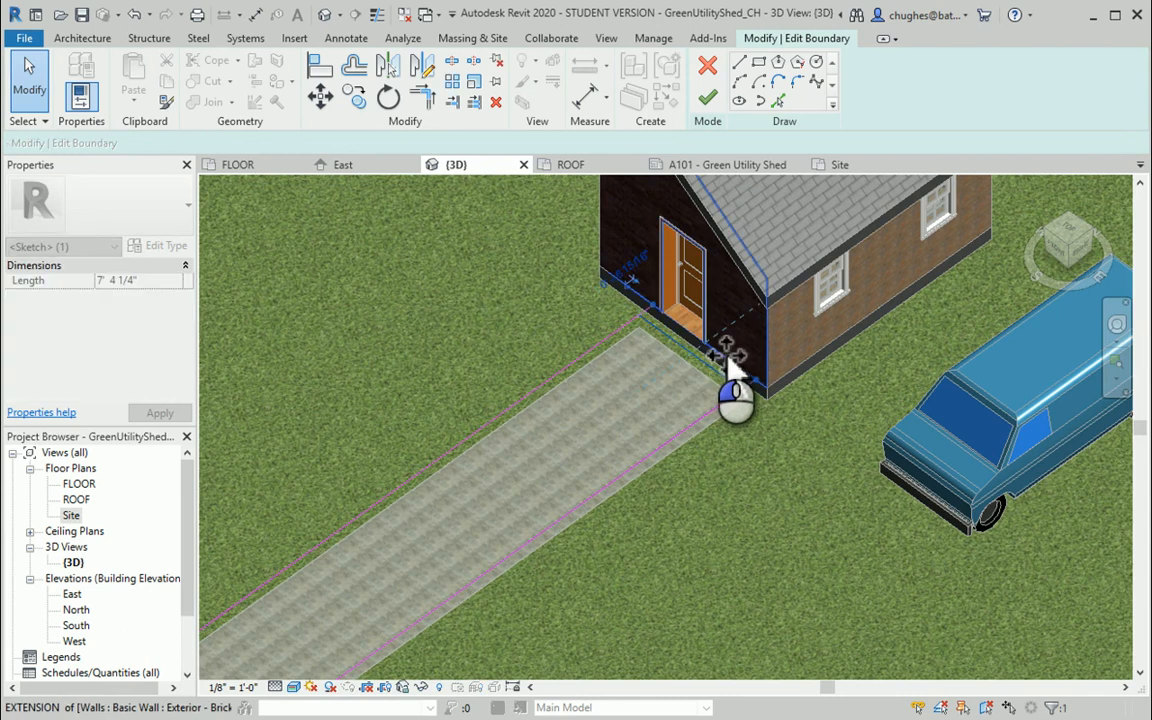
drag(797, 457, 804, 547)
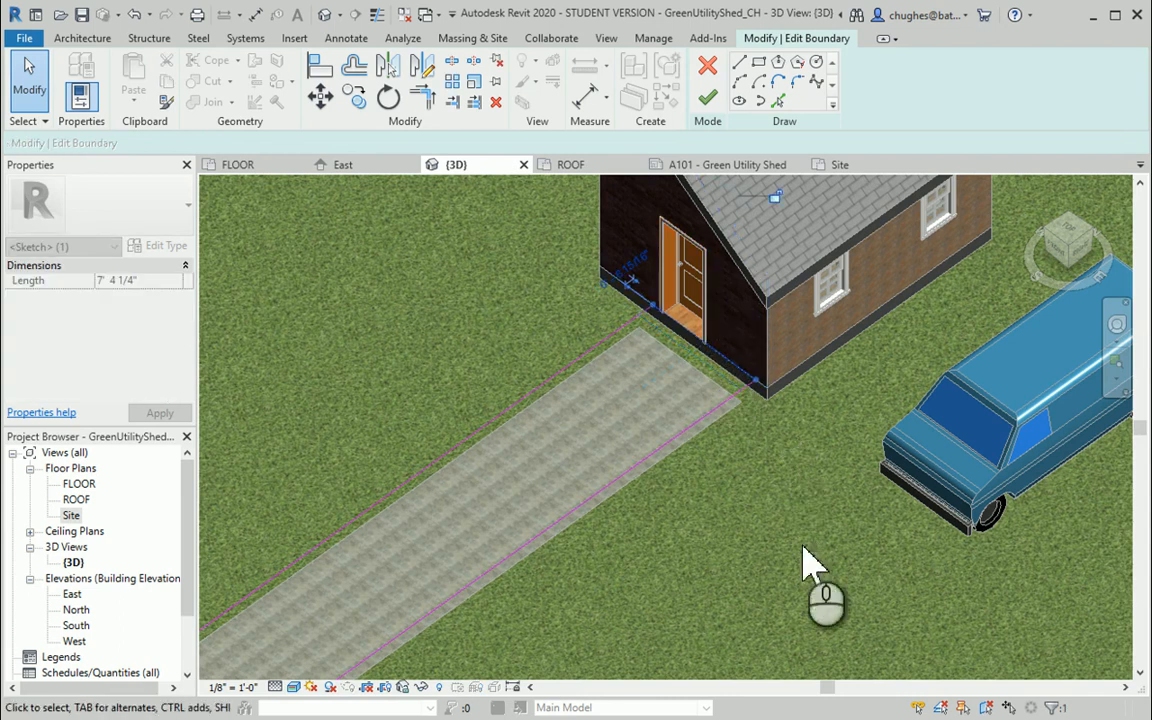
click(714, 97)
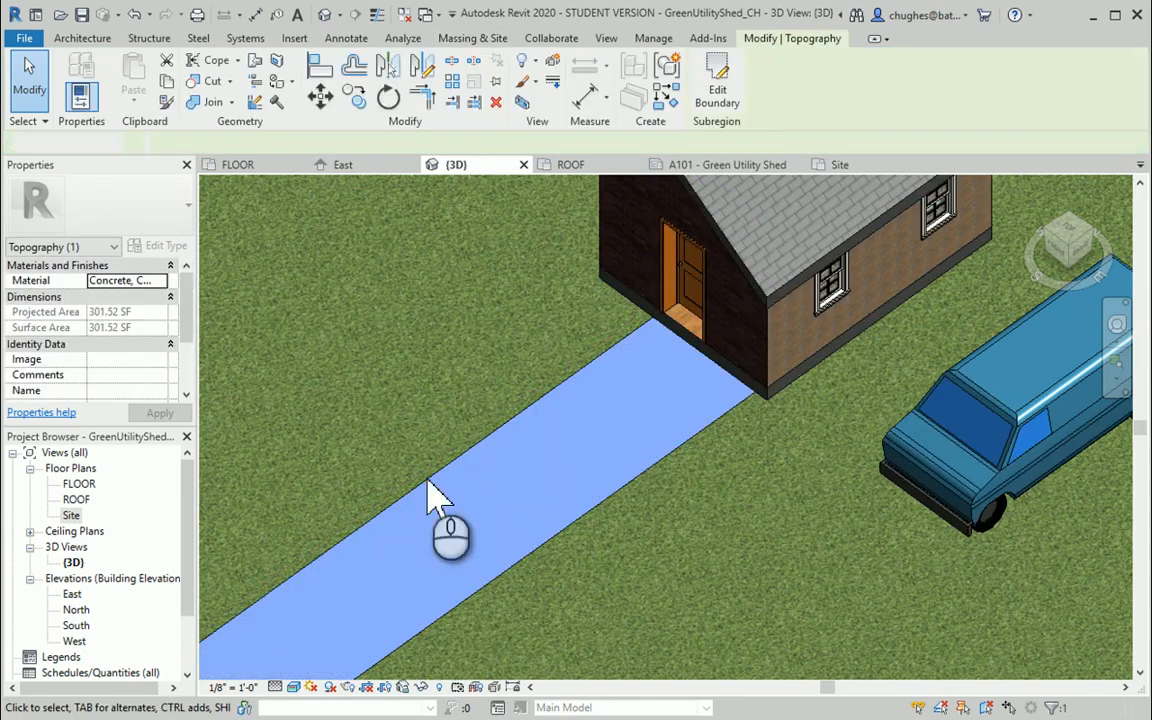
key(Escape)
Review the whole site in 3D, comparing the Shaded visual style with Realistic and leaving the view in Realistic
scroll(600, 410, down, 1)
scroll(600, 410, down, 3)
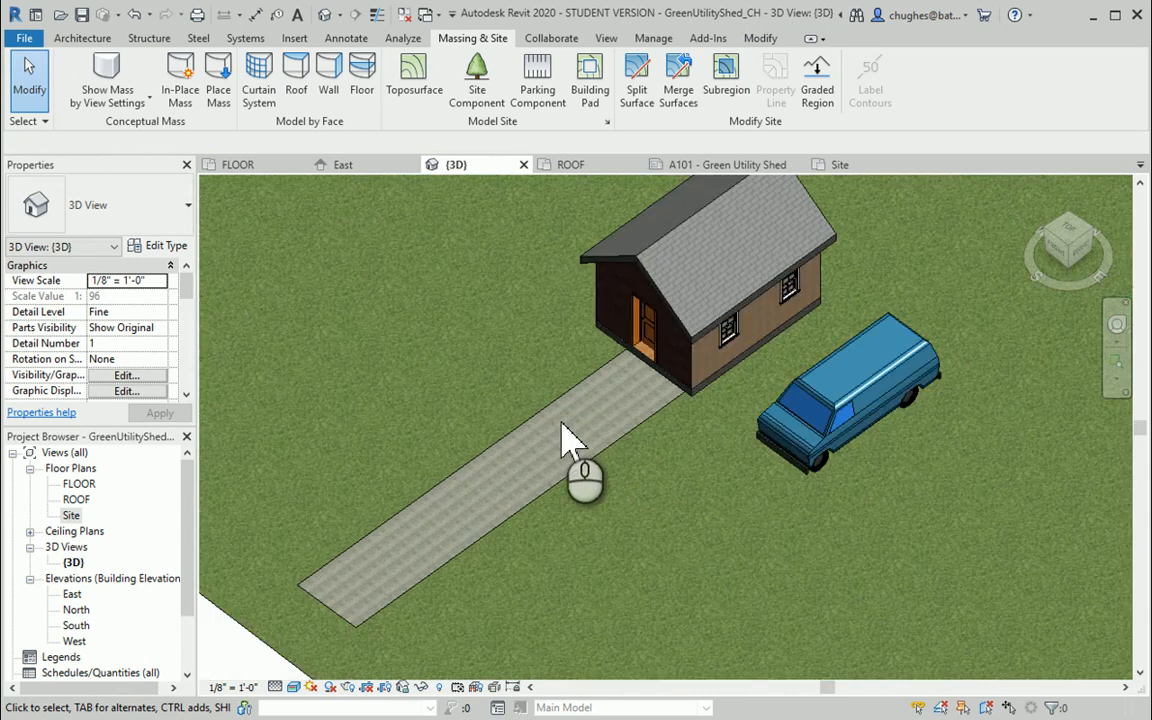
scroll(697, 355, down, 5)
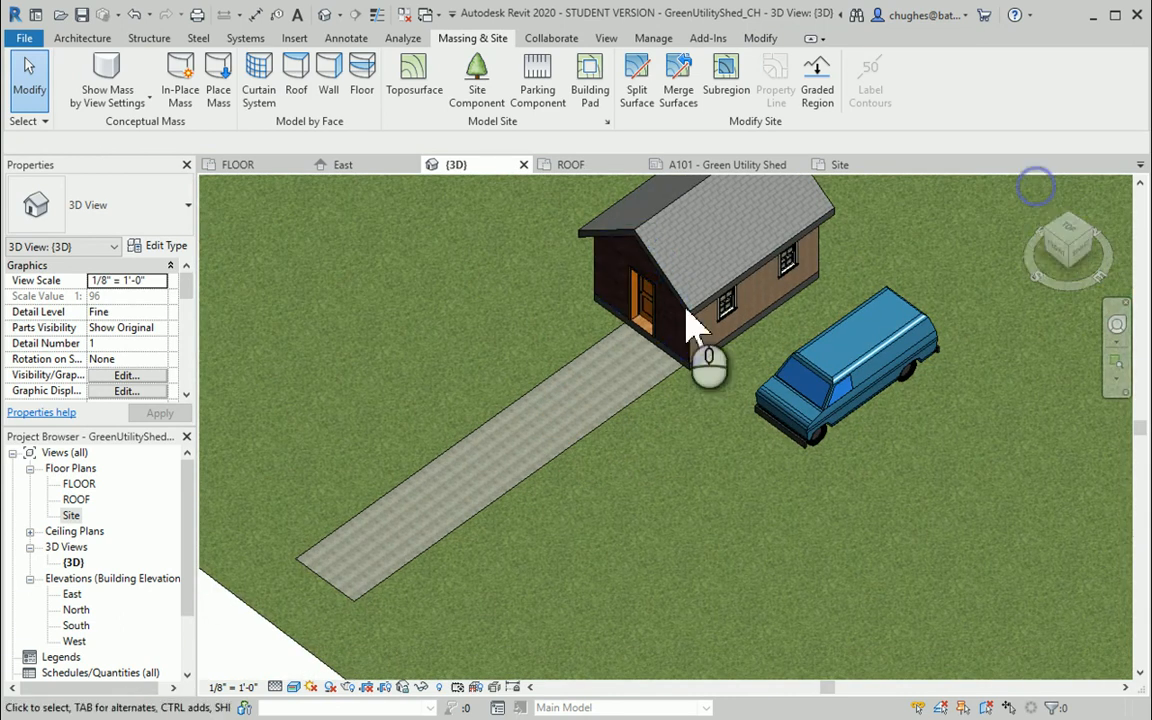
scroll(677, 405, up, 4)
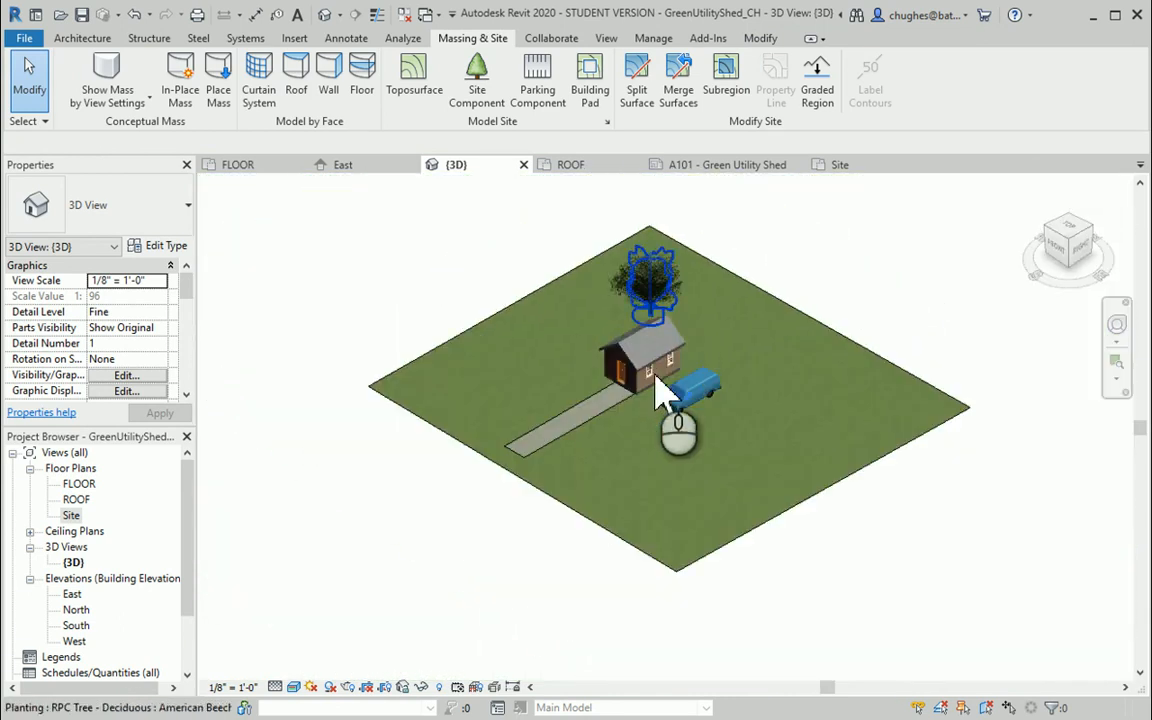
scroll(560, 430, up, 1)
scroll(560, 430, up, 2)
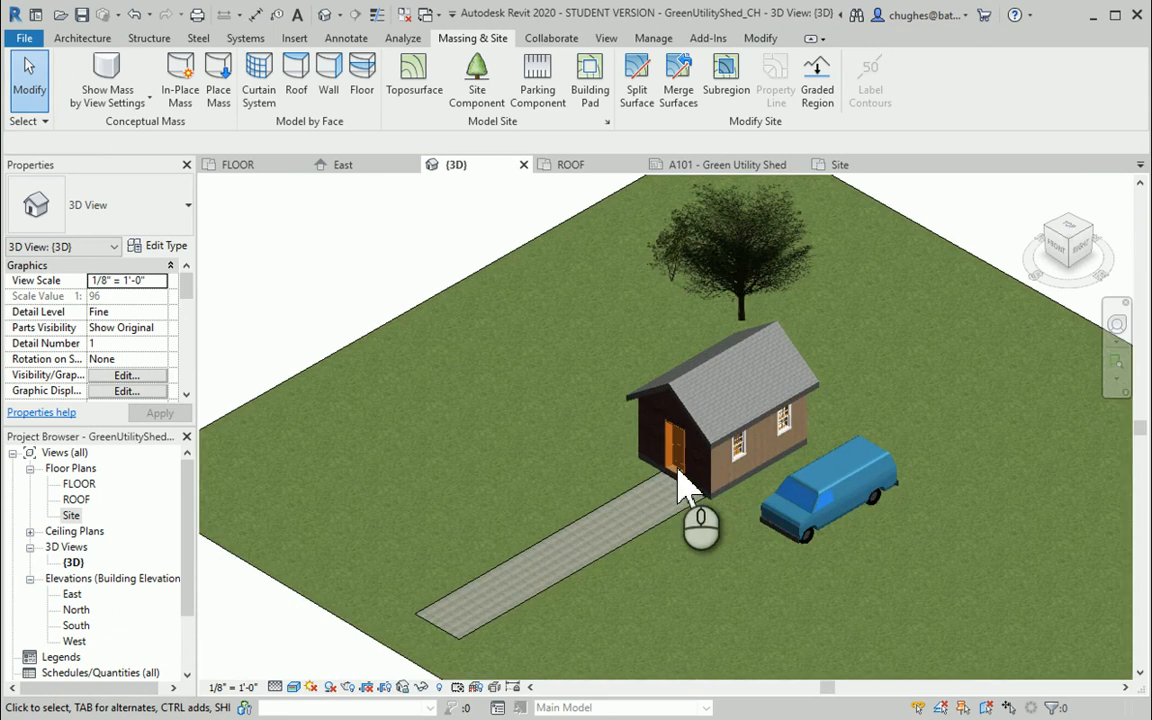
click(296, 687)
click(345, 614)
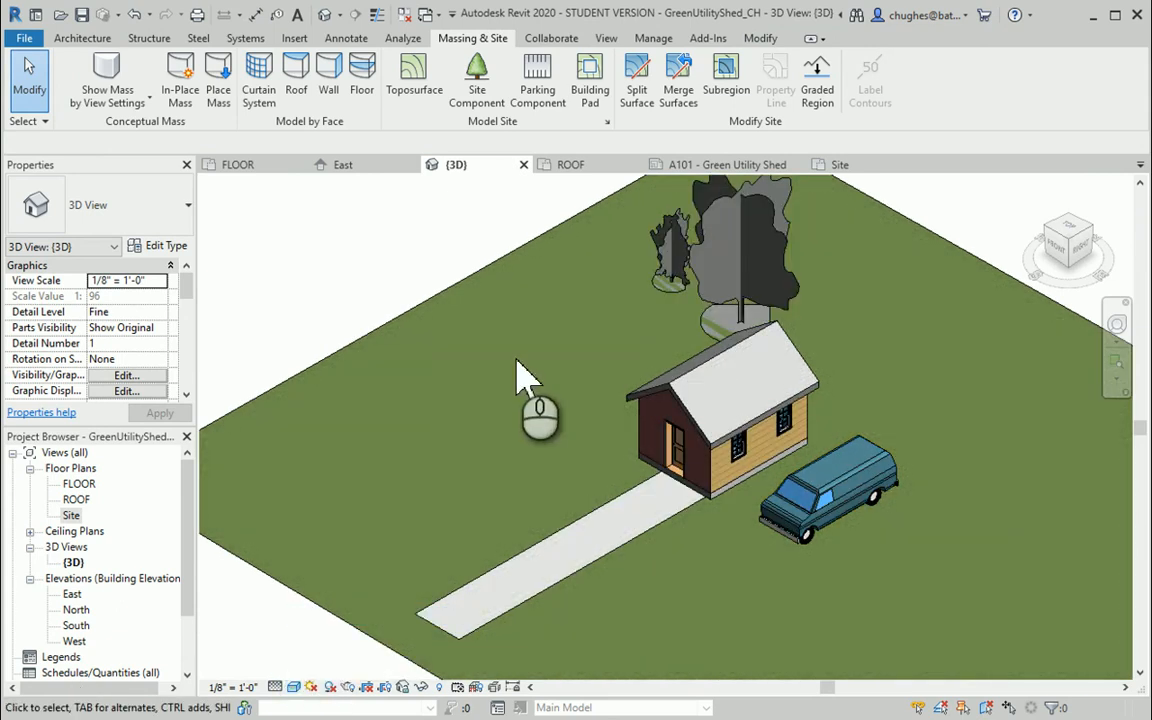
middle_drag(555, 382, 470, 378)
scroll(510, 460, up, 3)
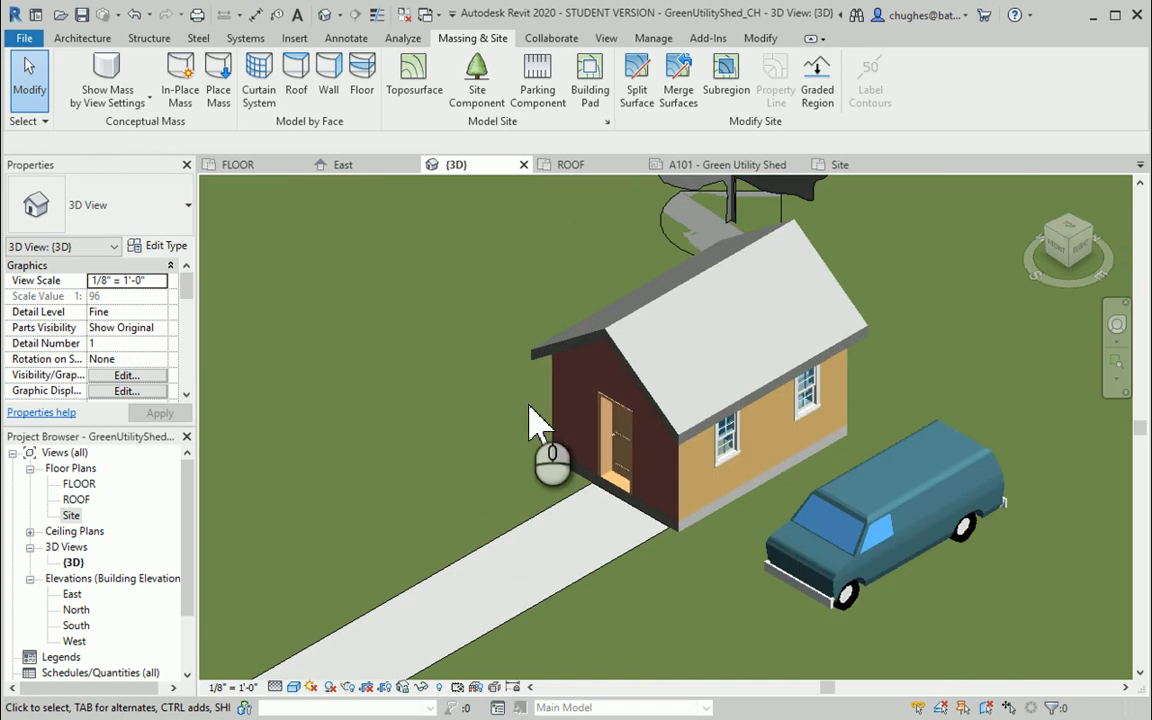
scroll(531, 410, down, 4)
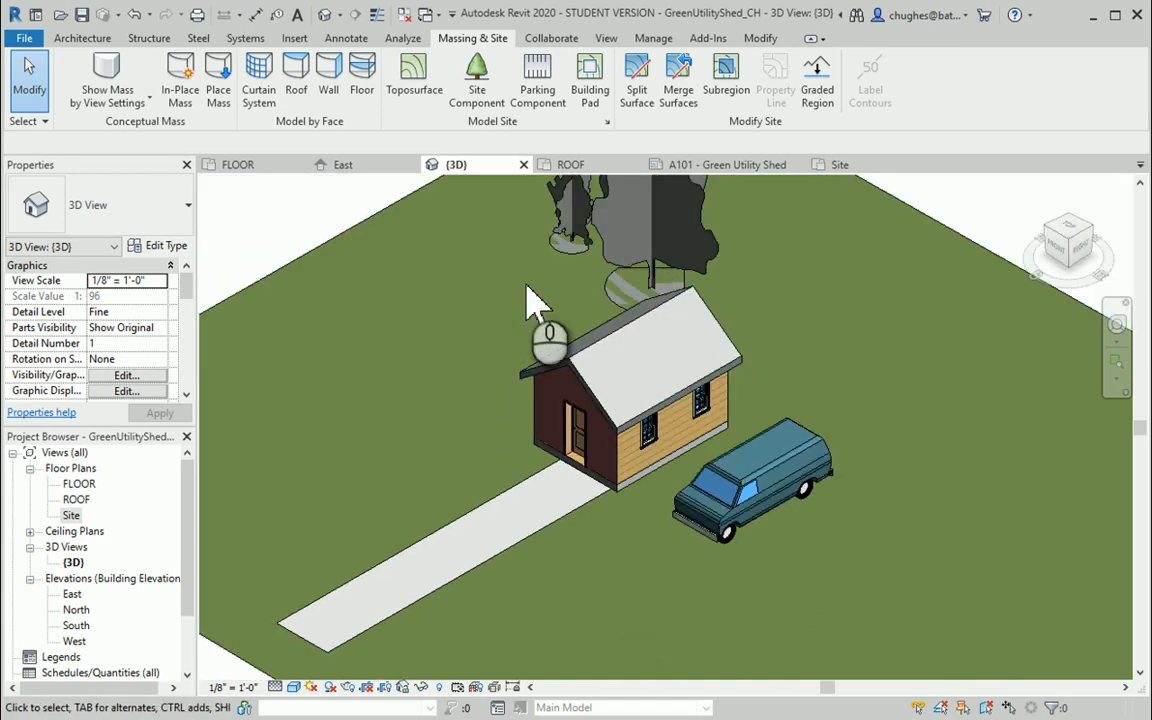
middle_drag(537, 300, 578, 367)
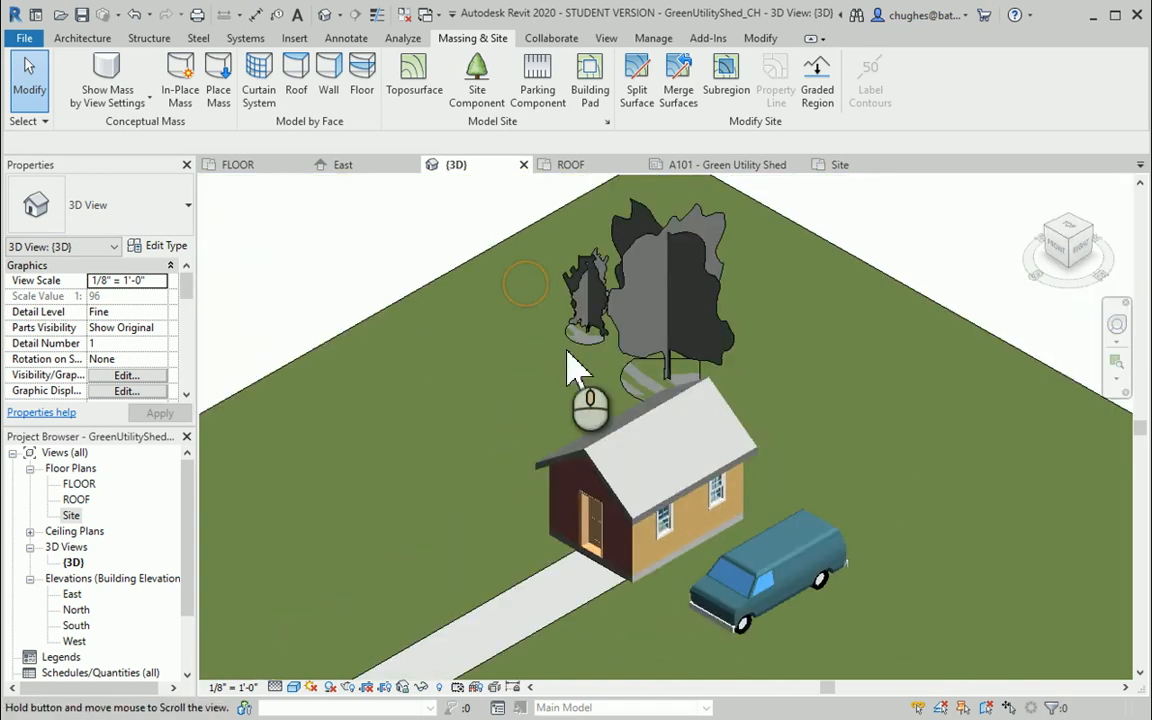
click(293, 687)
click(330, 648)
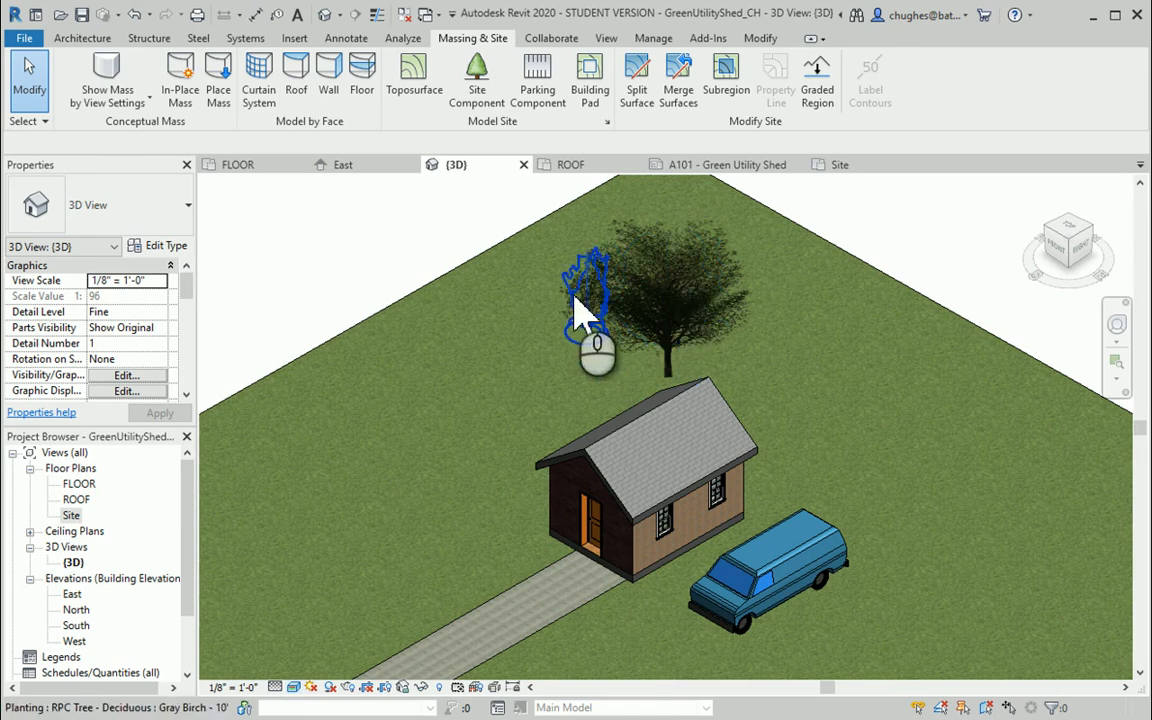
Move the Gray Birch - 10' tree to the open grass just west of the shed
drag(575, 298, 487, 460)
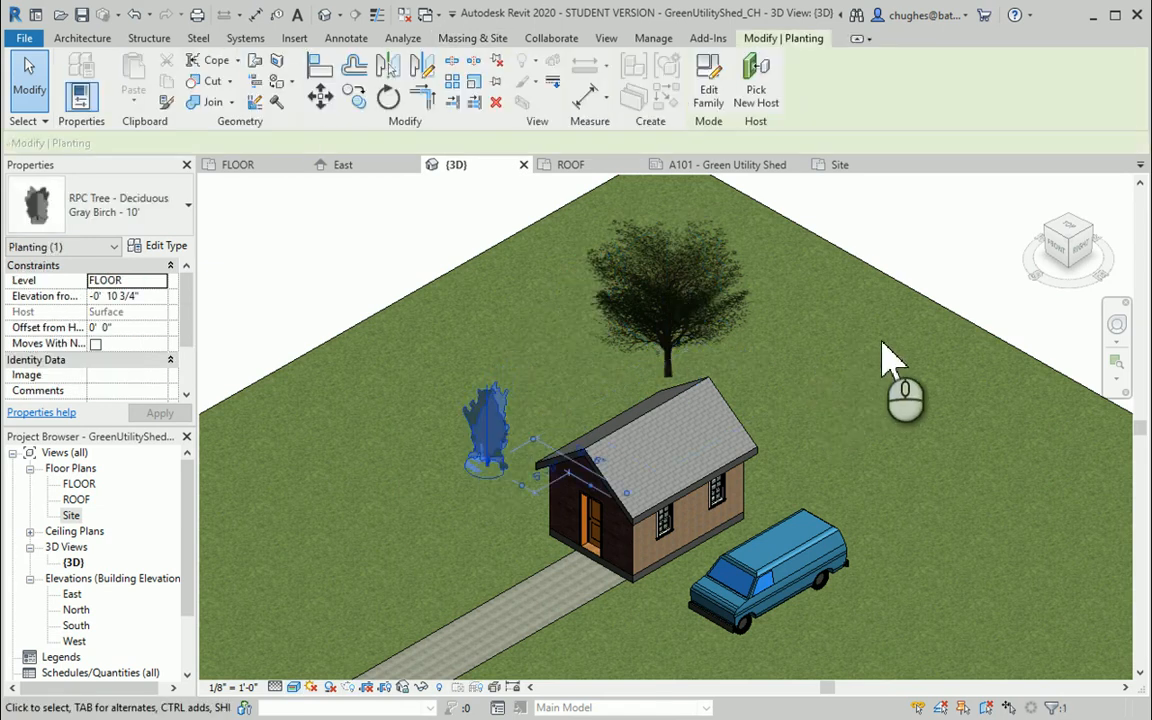
click(483, 298)
Place one RPC Tree - Deciduous site component of type Largetooth Aspen - 25' on the grass north of the shed
click(481, 92)
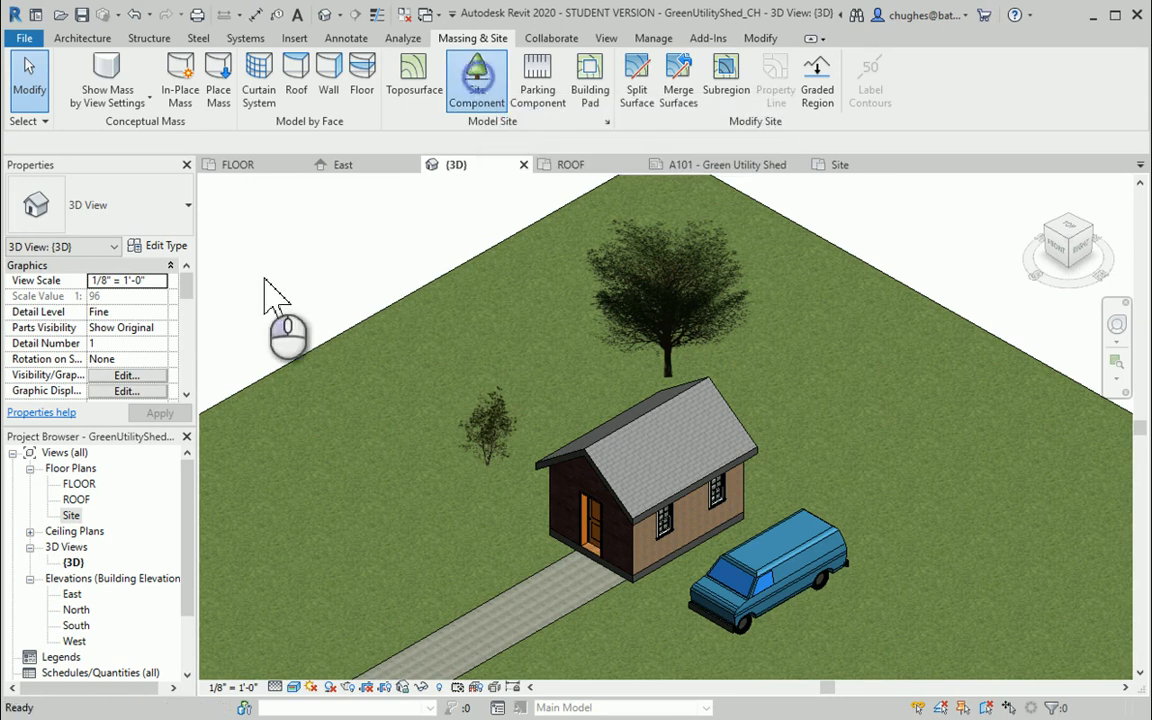
click(131, 213)
click(121, 325)
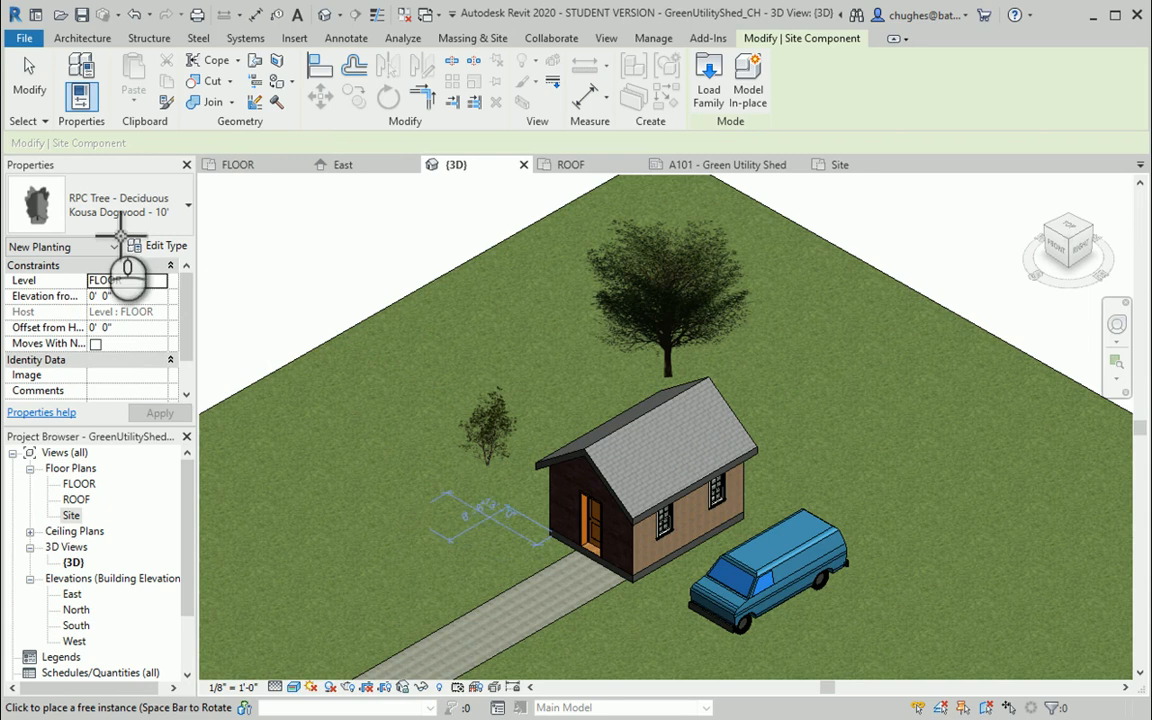
click(150, 218)
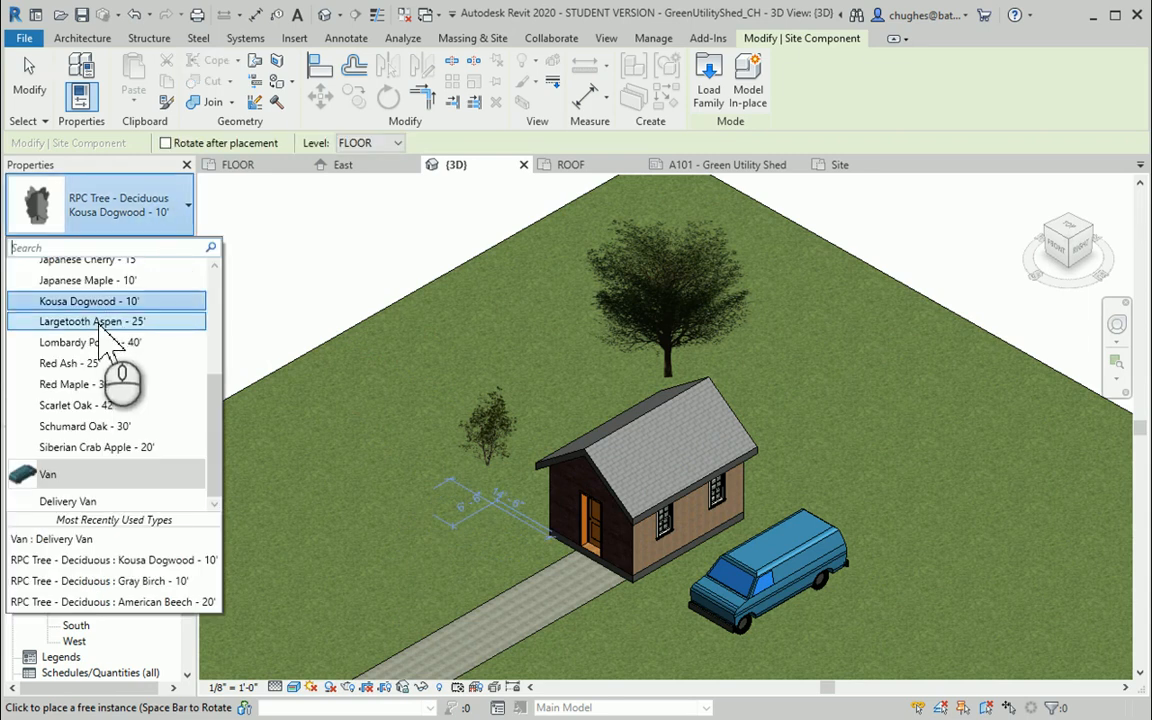
click(105, 321)
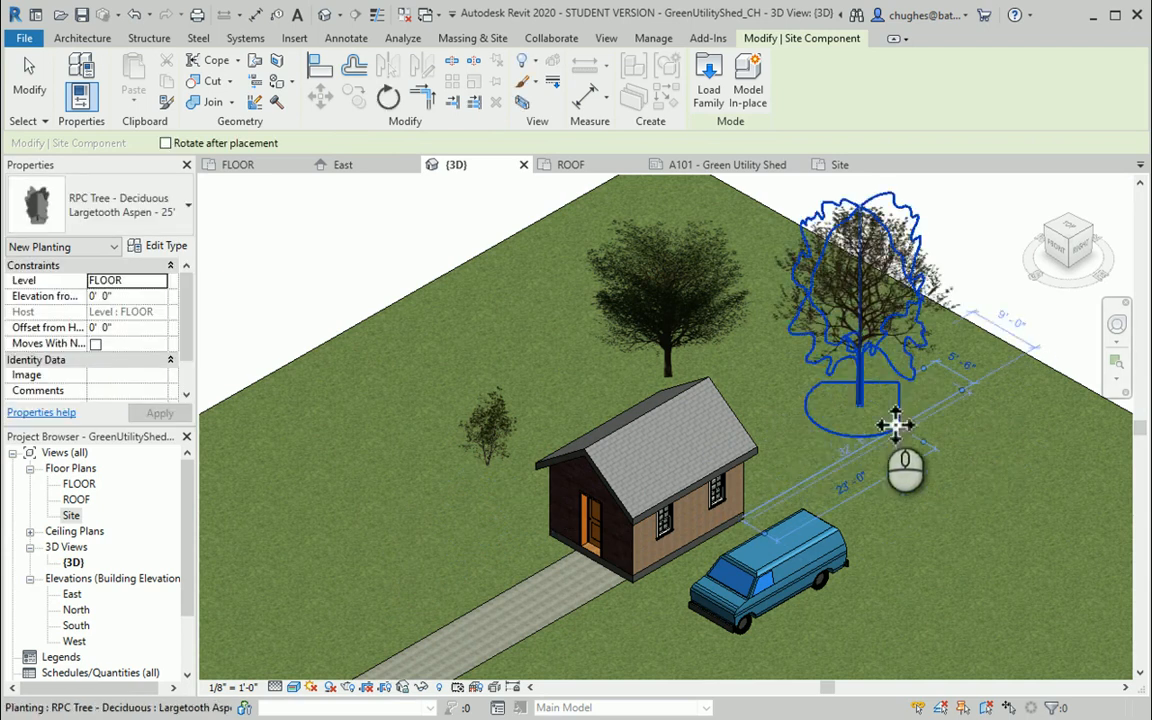
click(895, 425)
Check the tree, van and path layout in the Site floor plan and again in the 3D view
double_click(72, 515)
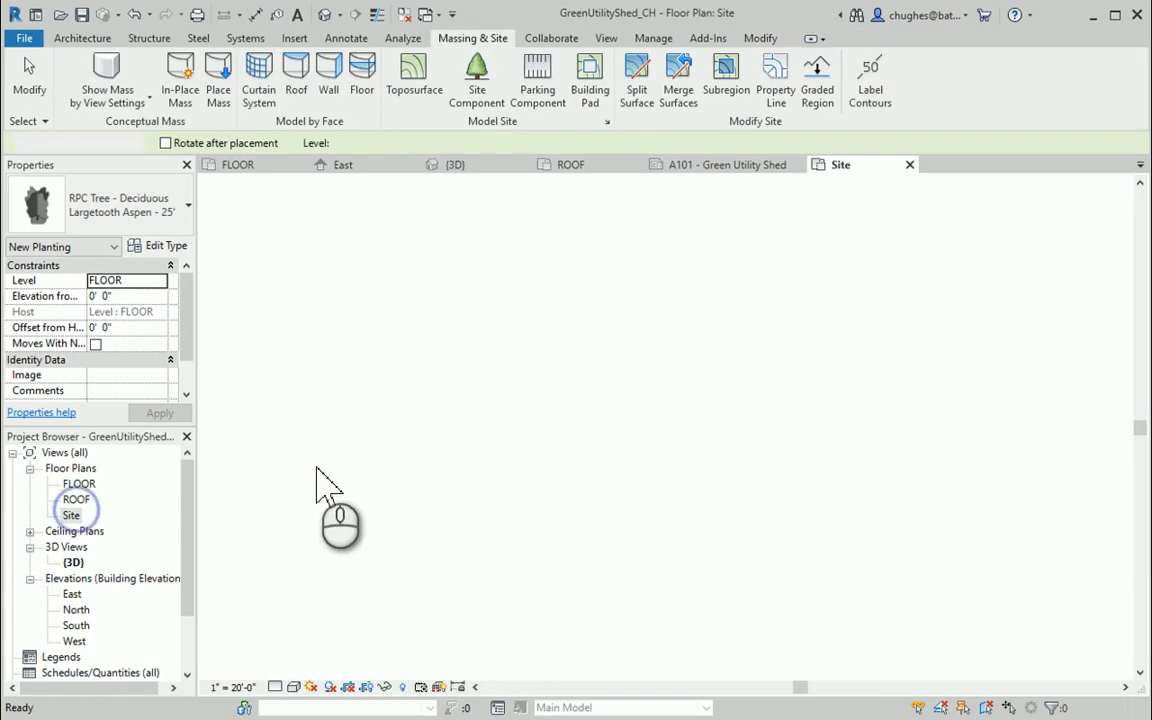
scroll(640, 345, down, 3)
scroll(643, 320, down, 1)
middle_drag(660, 424, 623, 605)
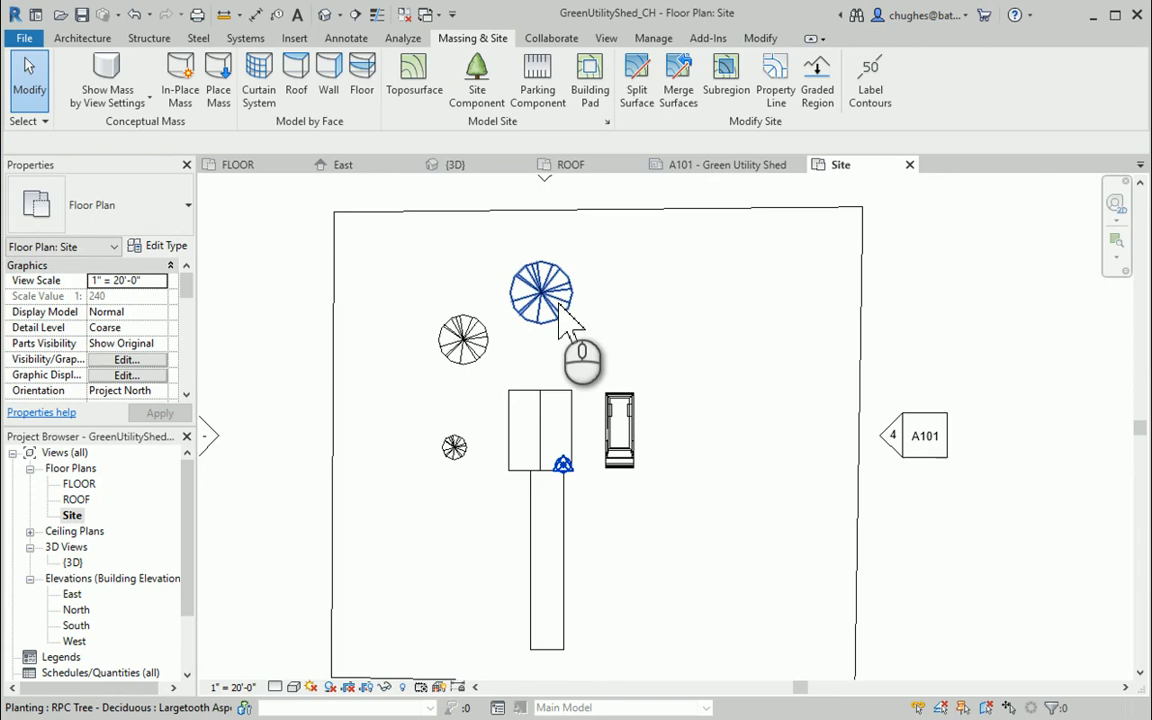
click(325, 15)
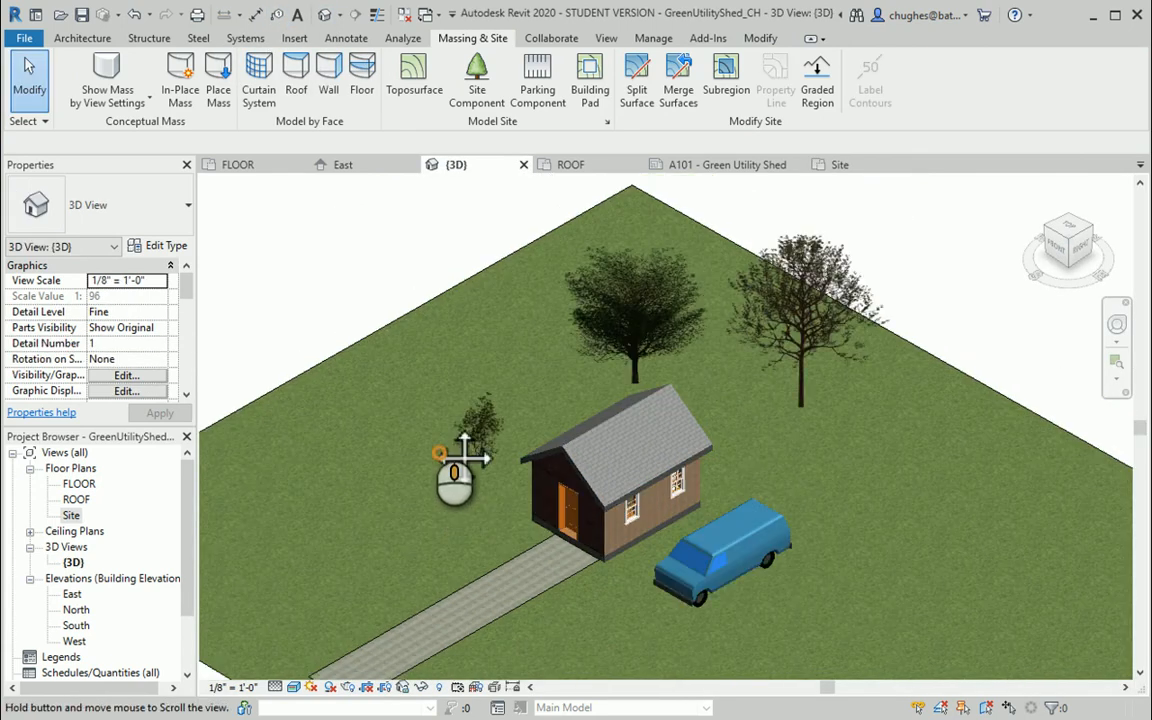
middle_drag(463, 457, 433, 397)
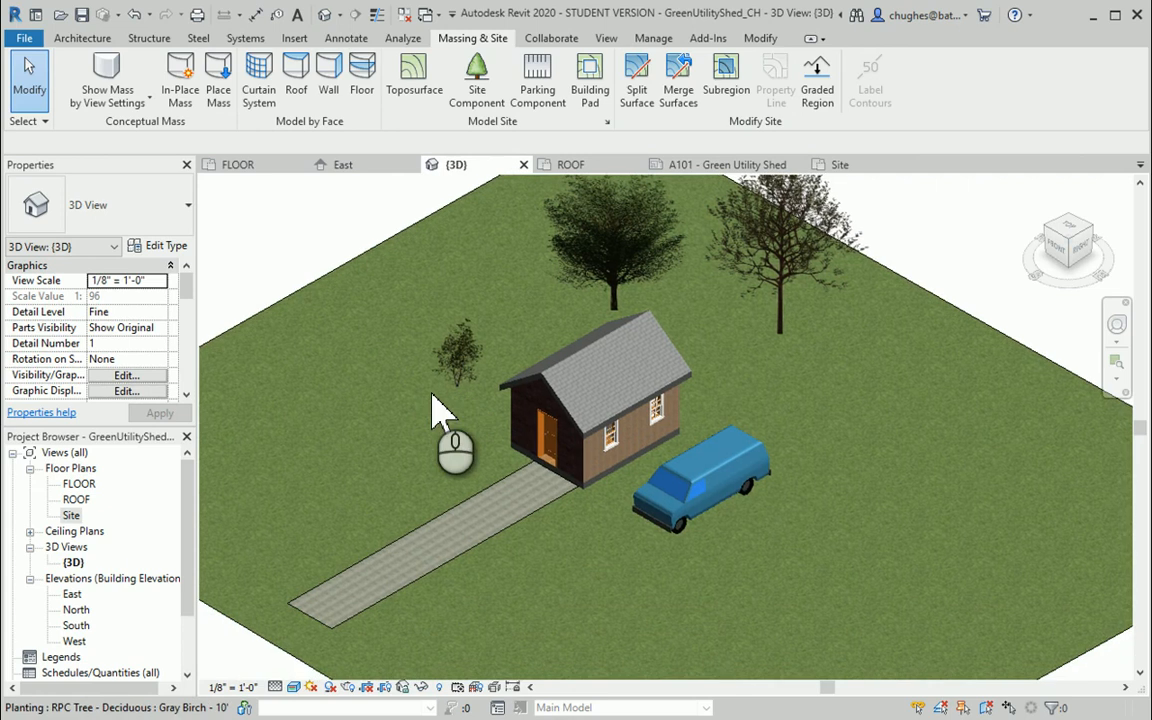
scroll(433, 410, up, 1)
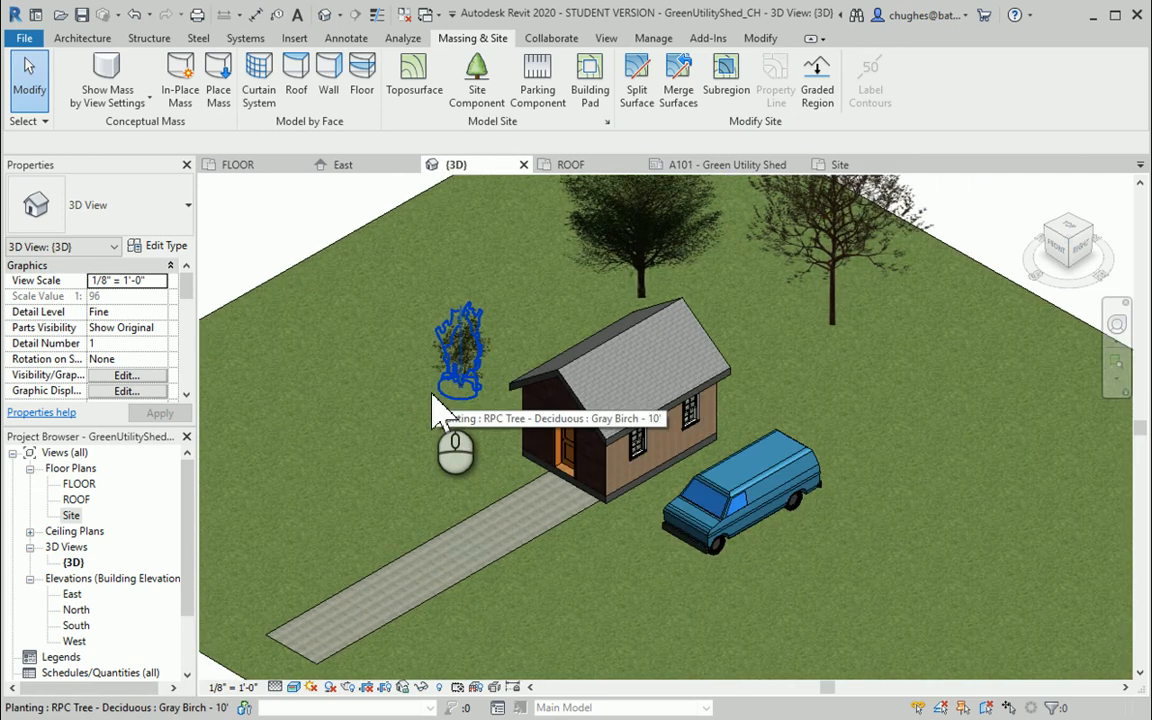